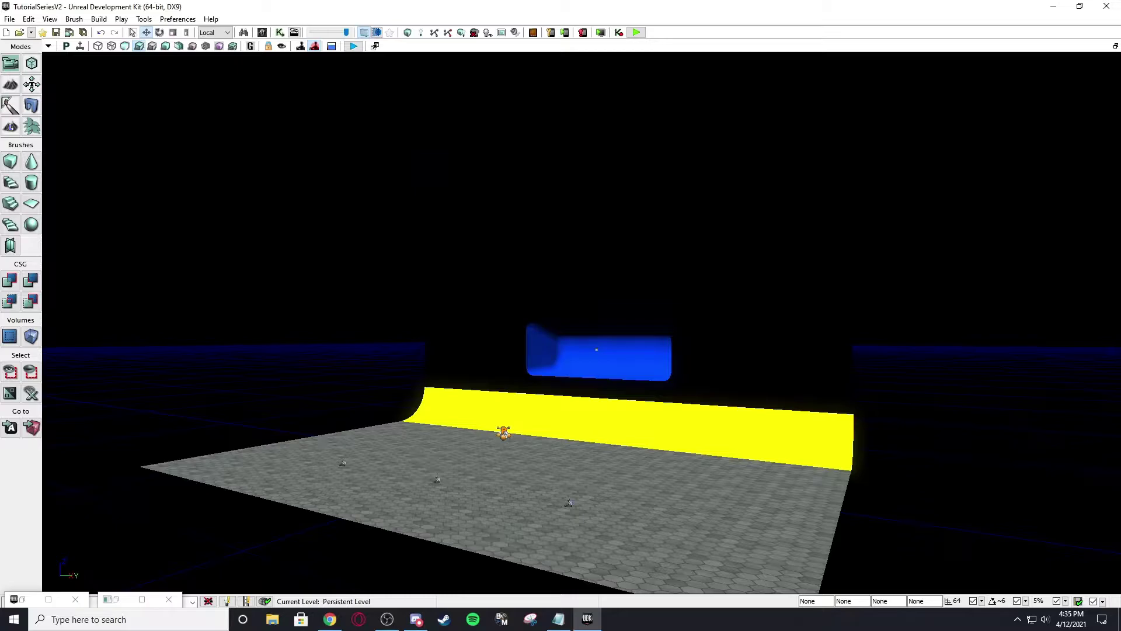
- Open the UnrealKismet editor for the TutorialSeriesV2 level and enlarge its window to full screen
{"action": "right_click_drag", "start_coordinate": [487, 345], "coordinate": [495, 373]}
{"action": "key", "text": "w"}
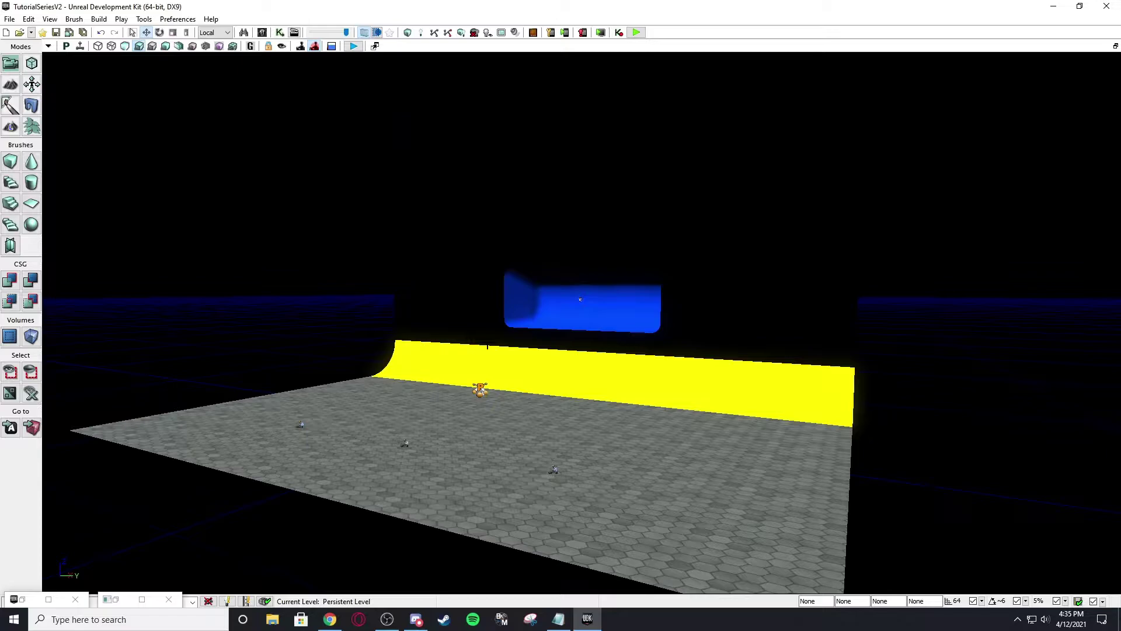
{"action": "left_click", "coordinate": [281, 33]}
{"action": "left_click", "coordinate": [120, 600]}
{"action": "left_click", "coordinate": [771, 18]}
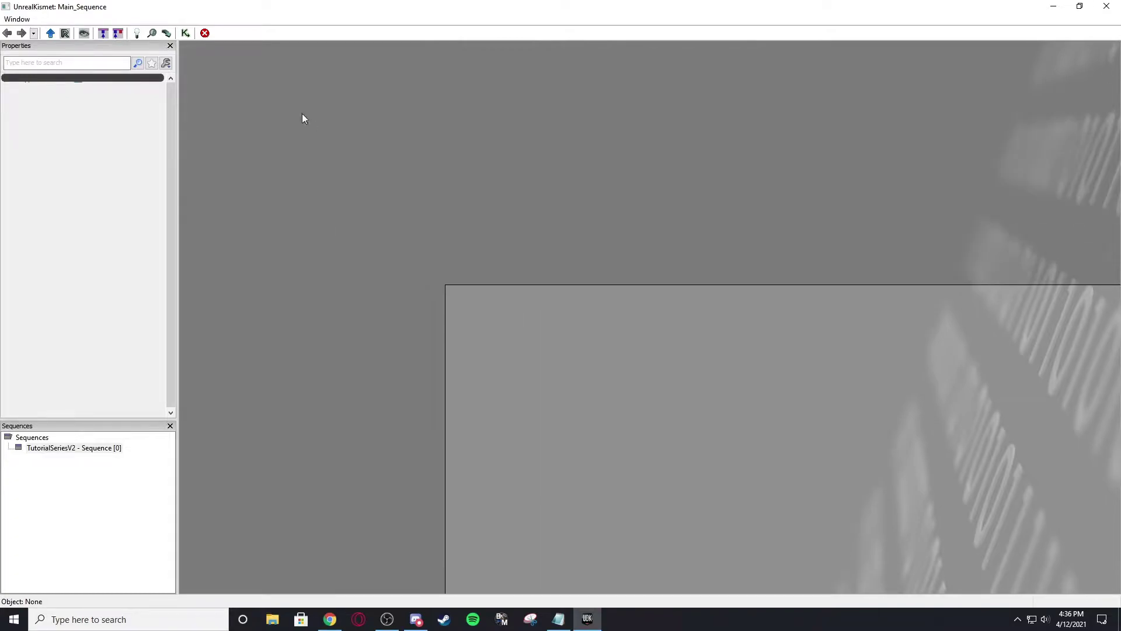
- Try to add a new Actor action outside the sequence canvas boundary and dismiss the message
{"action": "right_click", "coordinate": [282, 77]}
{"action": "mouse_move", "coordinate": [341, 82]}
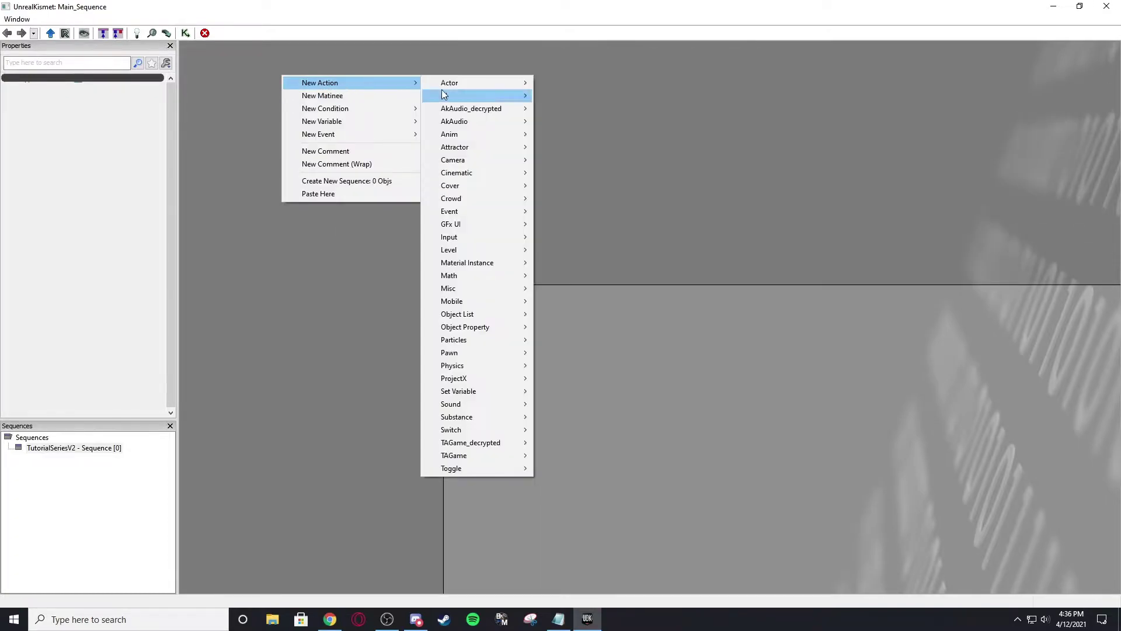
{"action": "mouse_move", "coordinate": [465, 81]}
{"action": "left_click", "coordinate": [582, 86]}
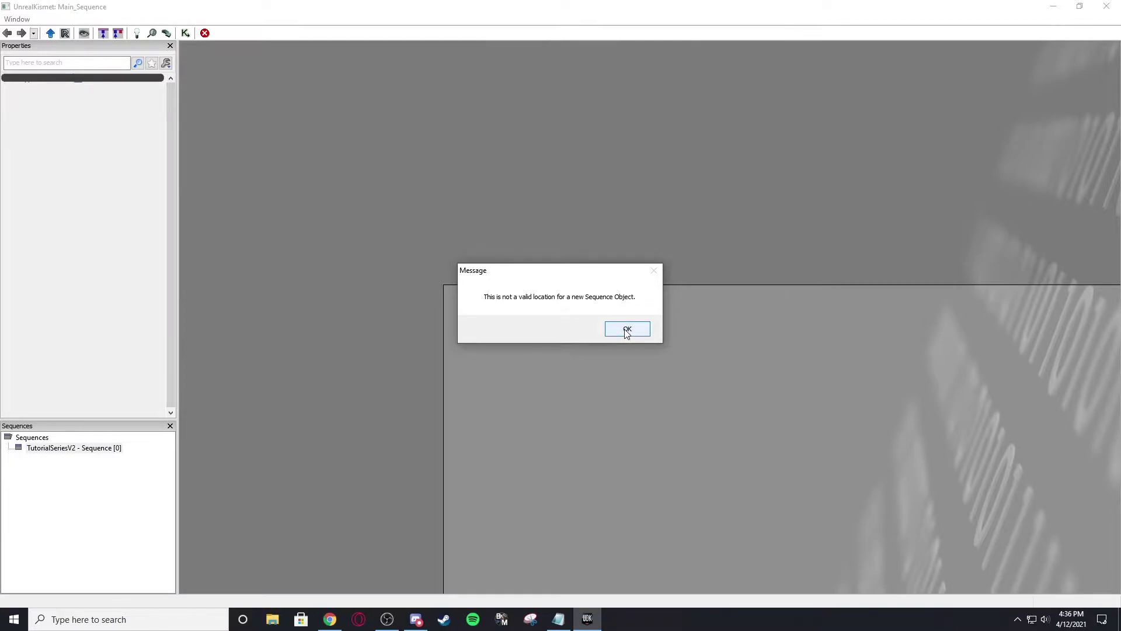
{"action": "left_click", "coordinate": [627, 329]}
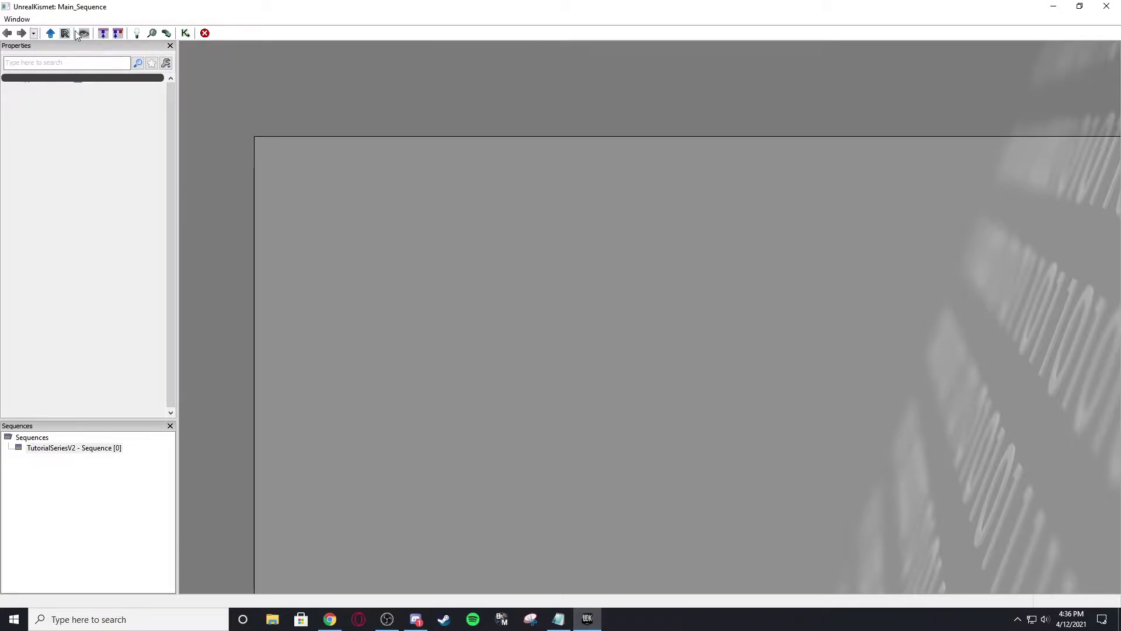
{"action": "right_click", "coordinate": [429, 165]}
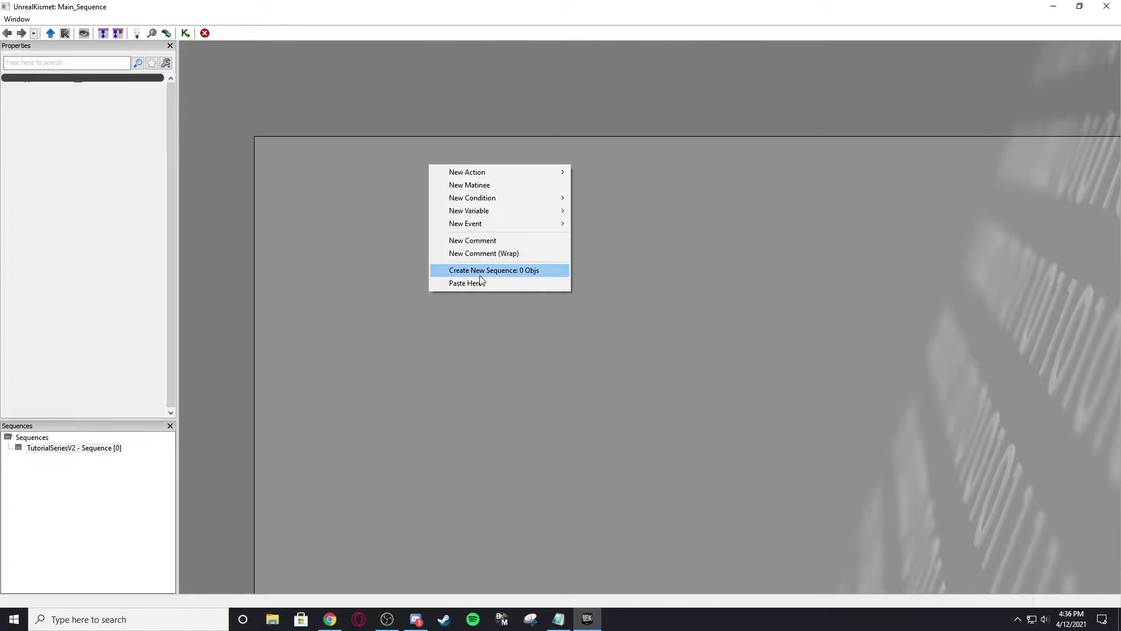
{"action": "right_click", "coordinate": [392, 178]}
{"action": "right_click", "coordinate": [741, 234]}
{"action": "right_click", "coordinate": [428, 219]}
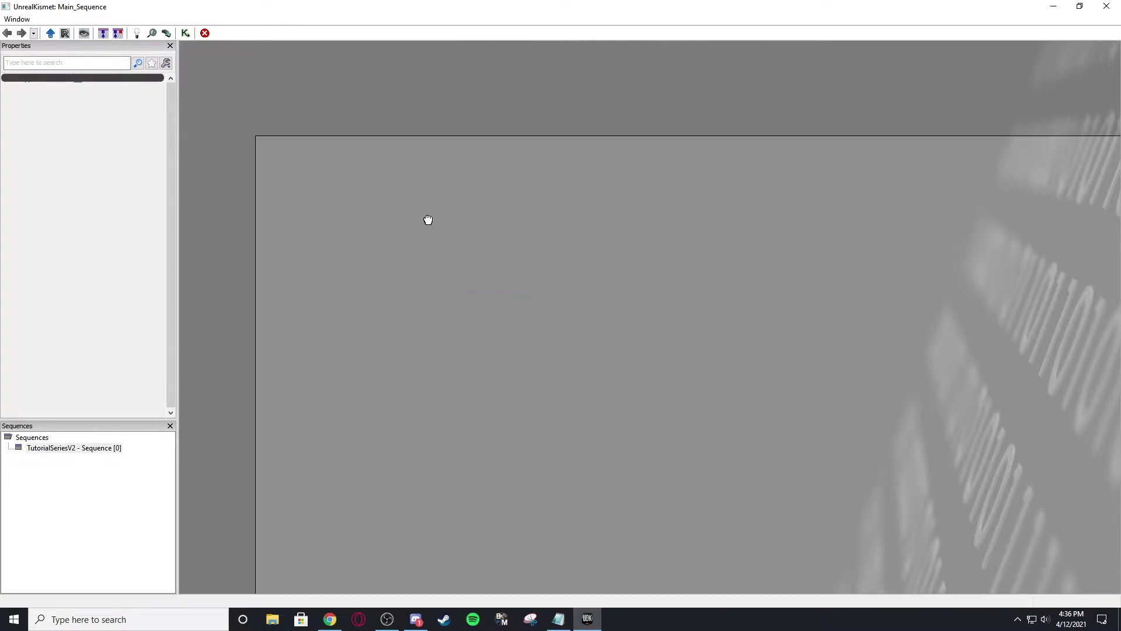
{"action": "right_click", "coordinate": [492, 149]}
{"action": "right_click", "coordinate": [380, 171]}
{"action": "right_click", "coordinate": [648, 150]}
{"action": "left_click", "coordinate": [418, 195]}
- Create a new sub-sequence named Flooper in Main_Sequence and move its node farther into the canvas
{"action": "right_click", "coordinate": [418, 175]}
{"action": "left_click", "coordinate": [478, 279]}
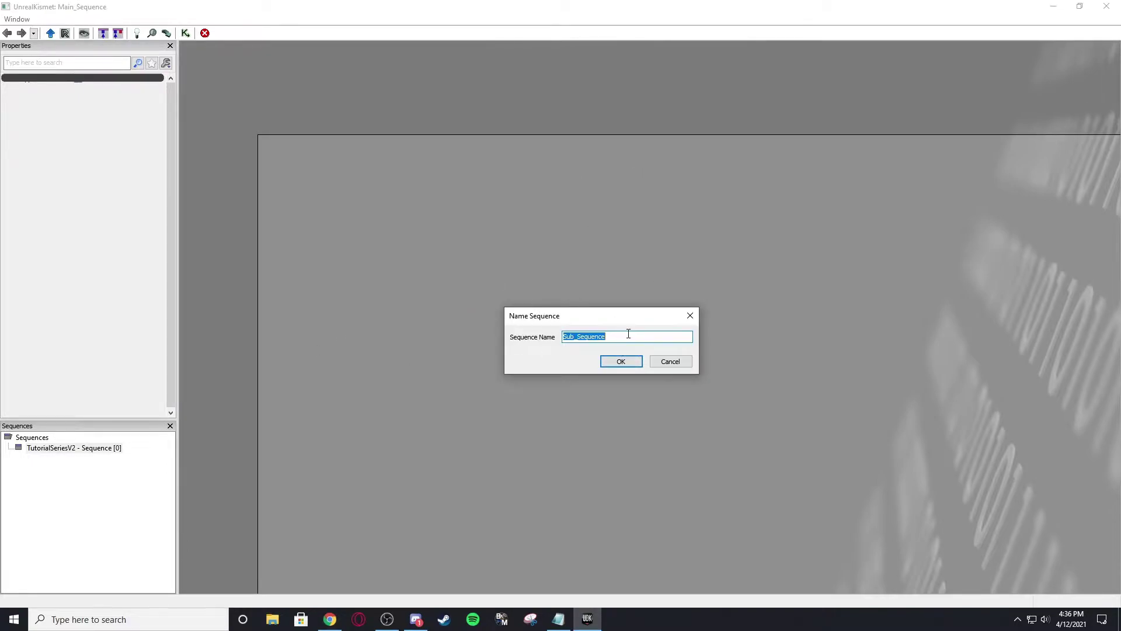
{"action": "type", "text": "Tlooper"}
{"action": "key", "text": "Return"}
{"action": "left_click_drag", "start_coordinate": [383, 196], "coordinate": [626, 340]}
{"action": "left_click_drag", "start_coordinate": [652, 307], "coordinate": [546, 256]}
{"action": "left_click_drag", "start_coordinate": [369, 328], "coordinate": [469, 313]}
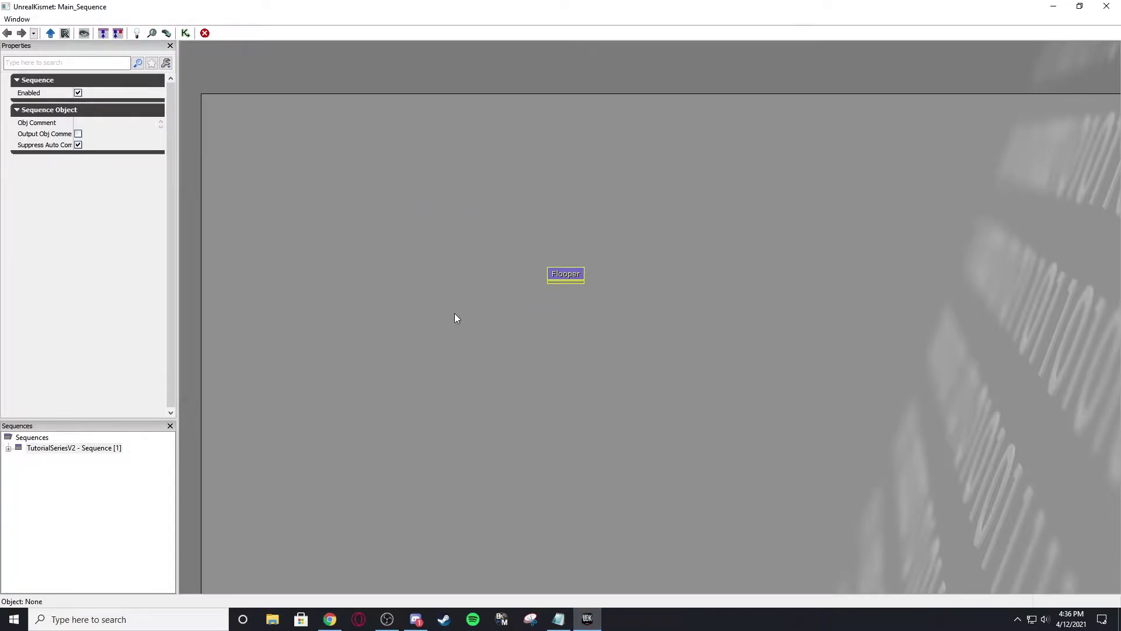
- Enter the Flooper sub-sequence, add a Teleport actor action and move it farther into the canvas
{"action": "left_click", "coordinate": [563, 277]}
{"action": "double_click", "coordinate": [563, 277]}
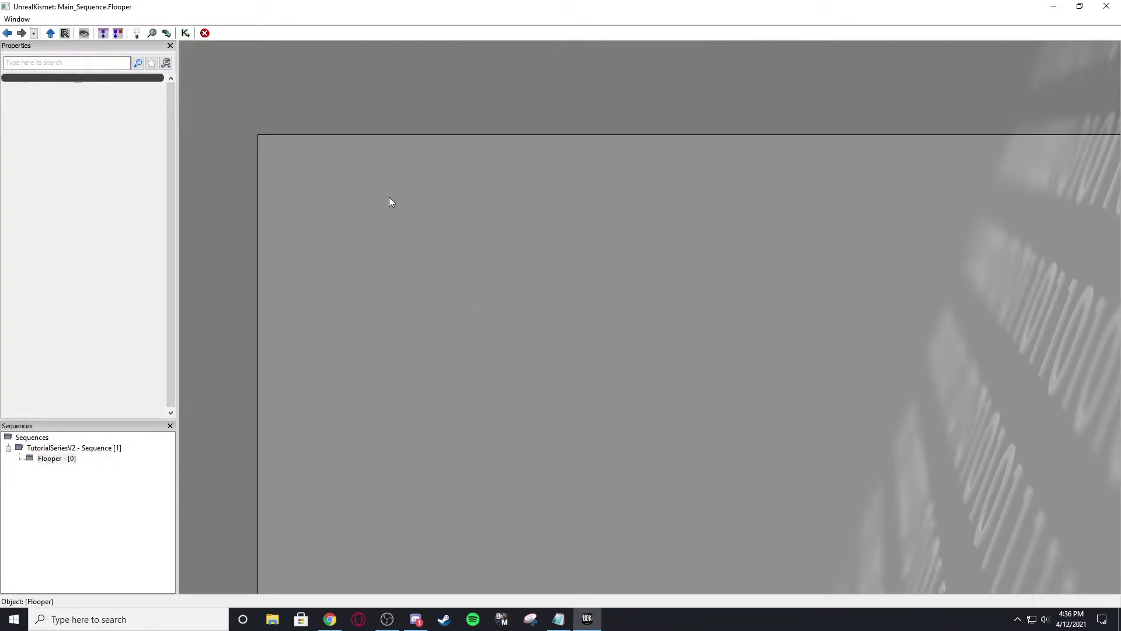
{"action": "right_click", "coordinate": [395, 172]}
{"action": "mouse_move", "coordinate": [439, 178]}
{"action": "mouse_move", "coordinate": [586, 179]}
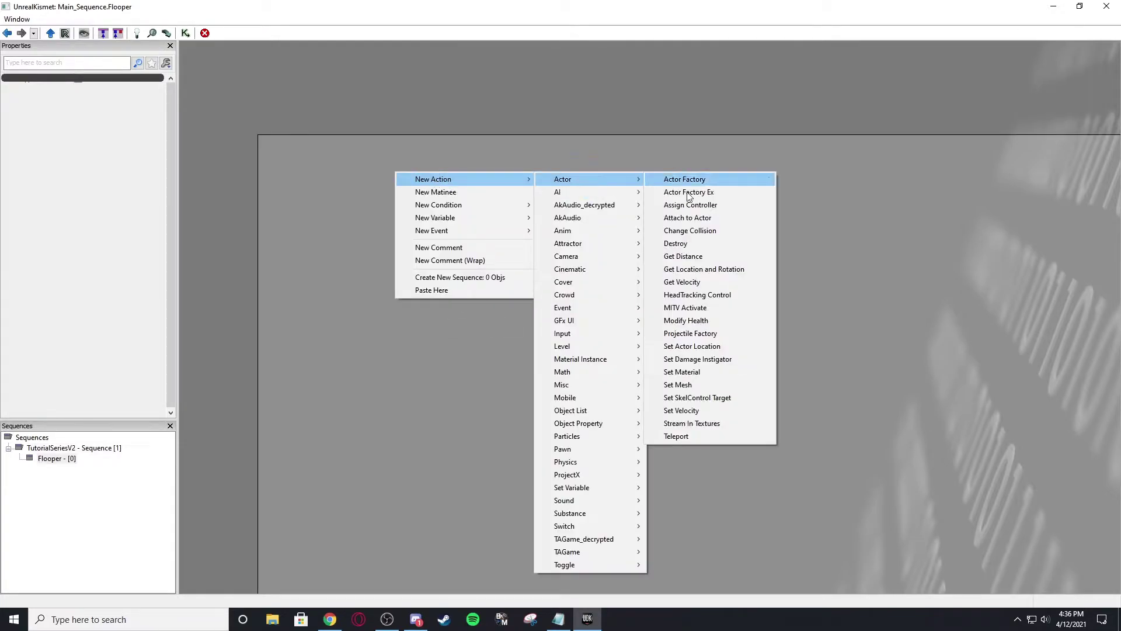
{"action": "left_click", "coordinate": [732, 441]}
{"action": "left_click_drag", "start_coordinate": [411, 161], "coordinate": [609, 240], "text": "ctrl"}
{"action": "right_click", "coordinate": [515, 194]}
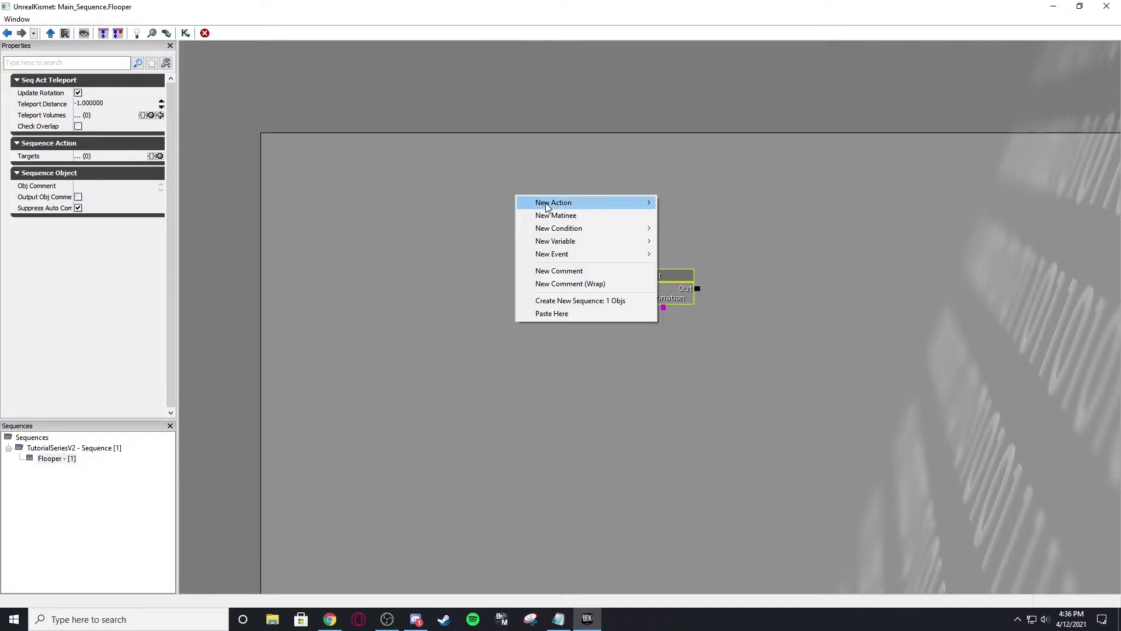
{"action": "left_click_drag", "start_coordinate": [815, 275], "coordinate": [682, 236]}
{"action": "left_click_drag", "start_coordinate": [382, 194], "coordinate": [400, 186]}
{"action": "left_click", "coordinate": [505, 224]}
{"action": "left_click", "coordinate": [448, 179]}
{"action": "left_click_drag", "start_coordinate": [330, 161], "coordinate": [381, 159]}
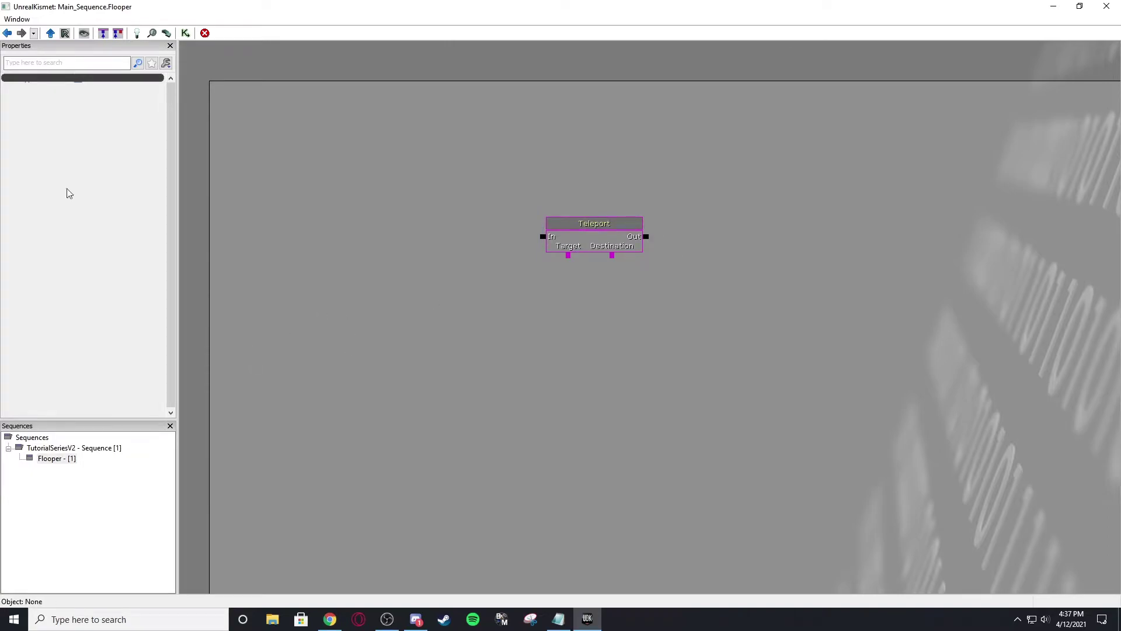
- Go up from Flooper to its parent sequence and look over the Flooper node
{"action": "left_click", "coordinate": [50, 33]}
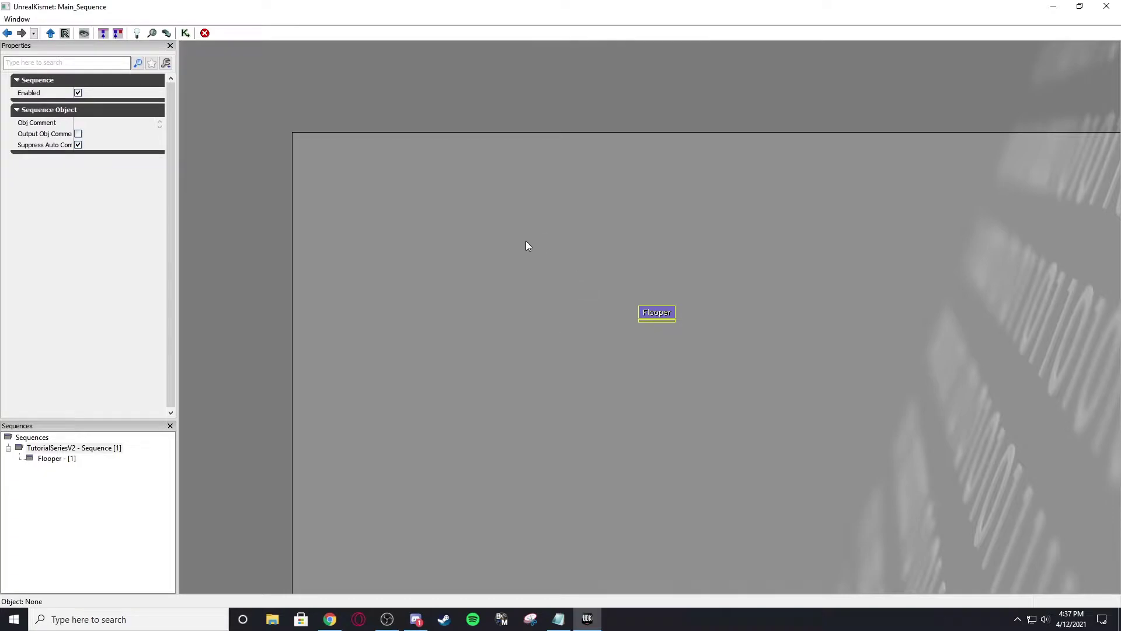
{"action": "scroll", "coordinate": [482, 254], "scroll_direction": "down", "scroll_amount": 2}
{"action": "left_click_drag", "start_coordinate": [592, 251], "coordinate": [522, 289]}
{"action": "scroll", "coordinate": [251, 305], "scroll_direction": "up", "scroll_amount": 2}
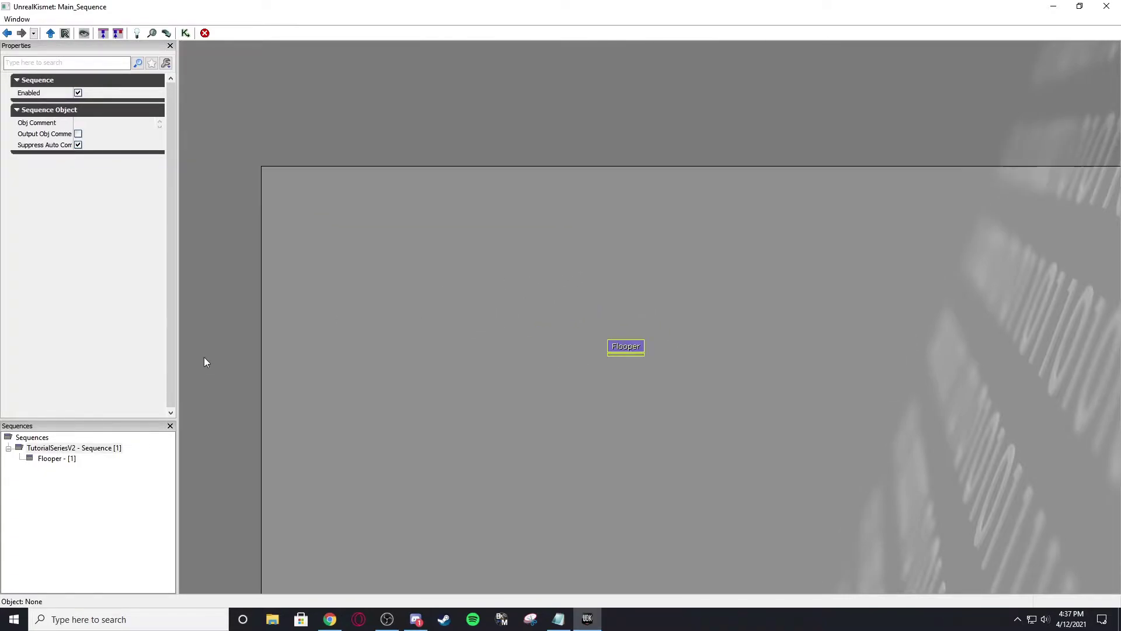
- Reopen Flooper from the sequence tree and create a nested sub-sequence named Flooper2 inside it
{"action": "left_click", "coordinate": [64, 459]}
{"action": "right_click", "coordinate": [447, 295]}
{"action": "left_click", "coordinate": [517, 399]}
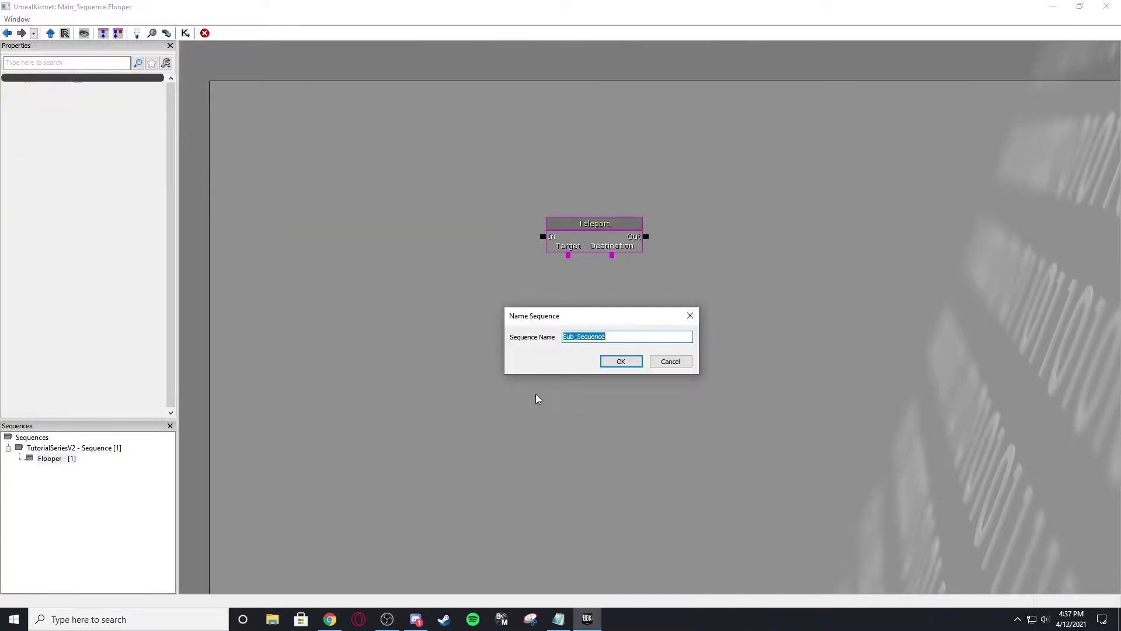
{"action": "type", "text": "Flooper2"}
{"action": "key", "text": "Return"}
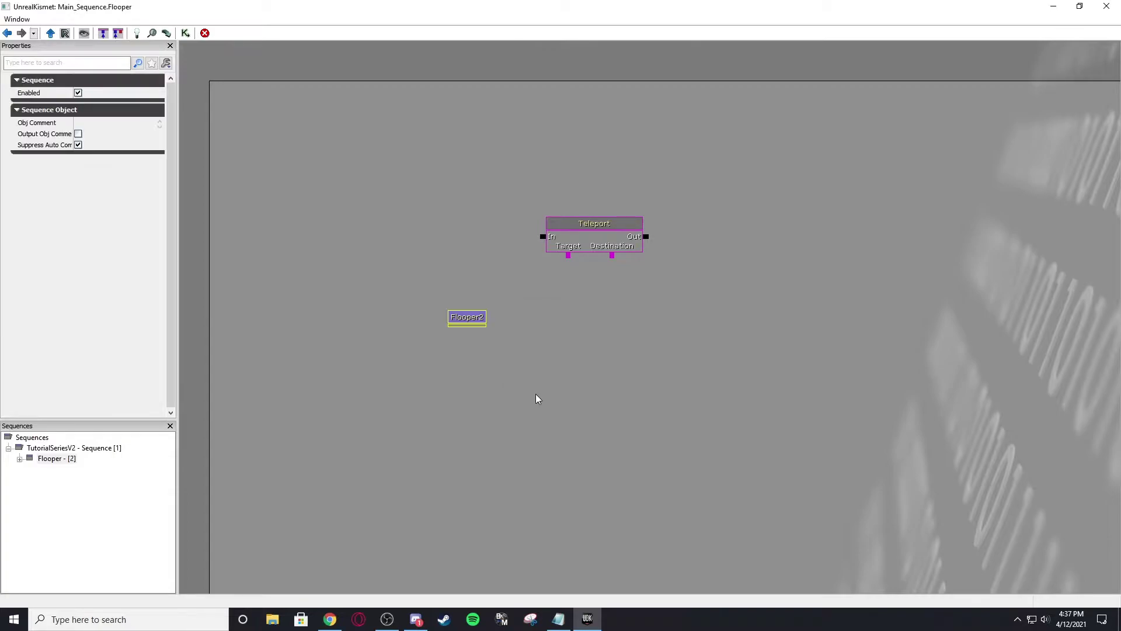
- Enter the Flooper2 sub-sequence and go back up through its parents to Main_Sequence
{"action": "double_click", "coordinate": [467, 318]}
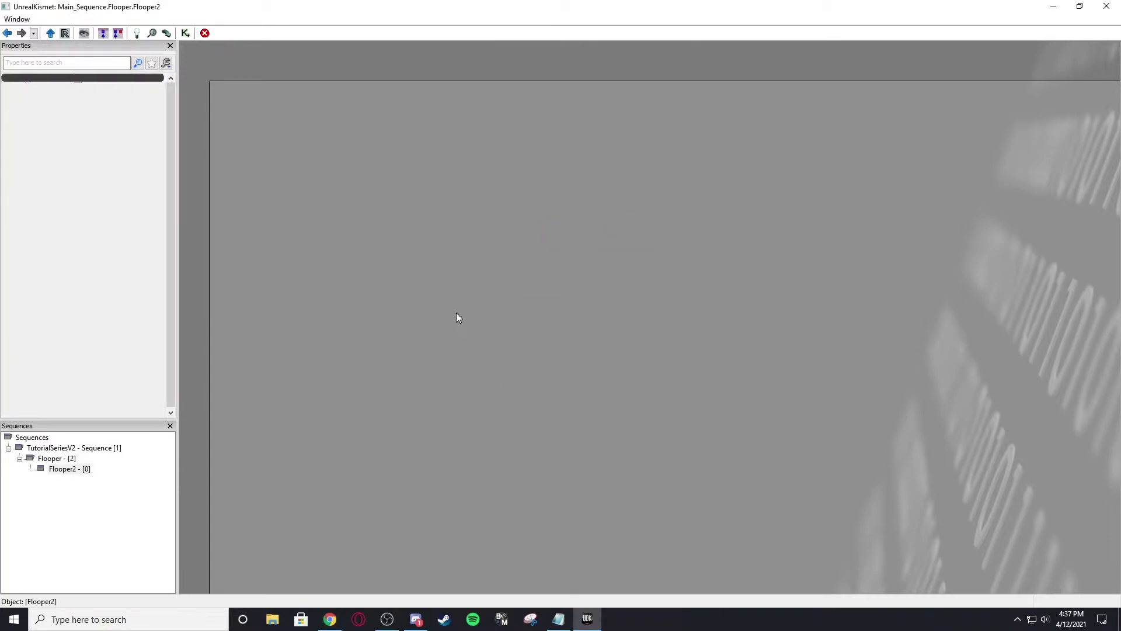
{"action": "left_click", "coordinate": [64, 34]}
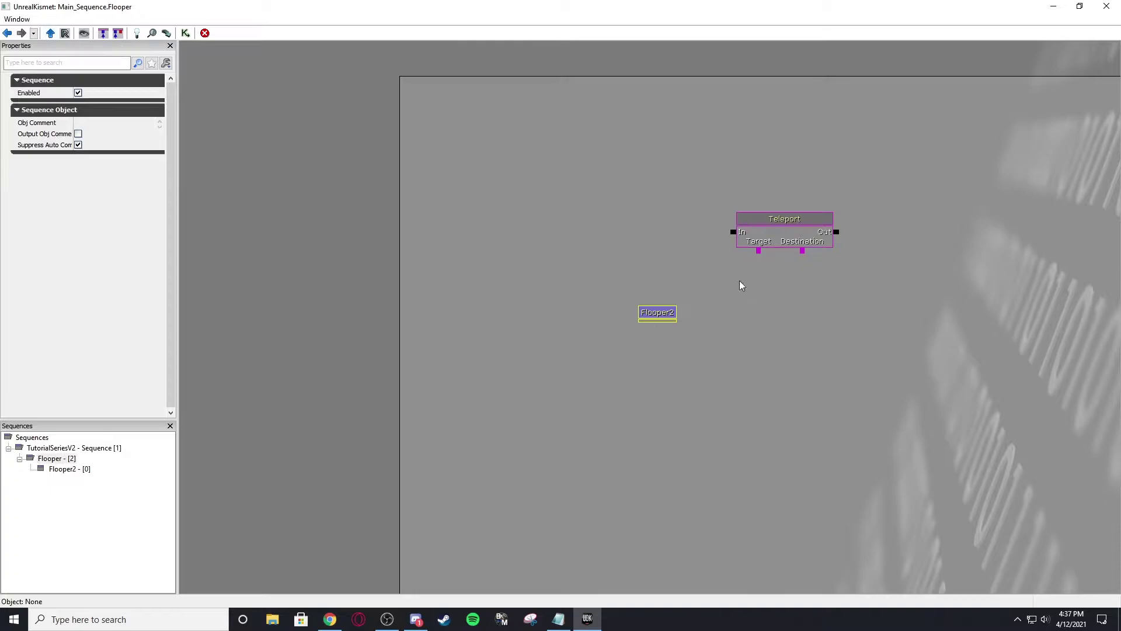
{"action": "left_click", "coordinate": [57, 39]}
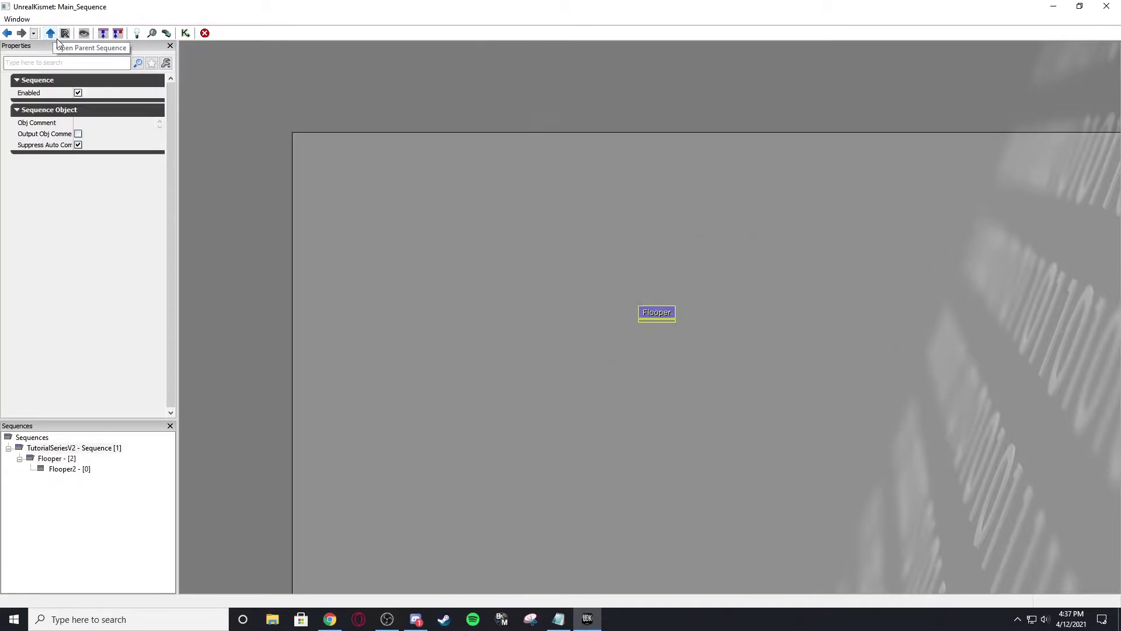
- Switch between the main sequence, Flooper and Flooper2 in the sequence tree, finishing in Flooper2
{"action": "left_click", "coordinate": [67, 469]}
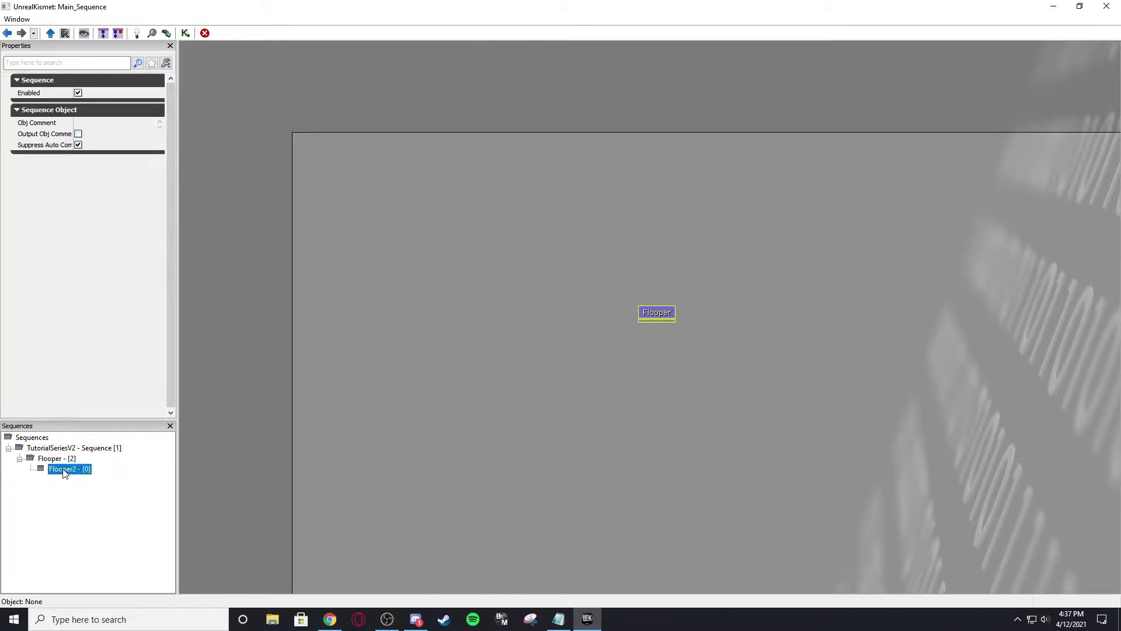
{"action": "left_click", "coordinate": [57, 447]}
{"action": "left_click", "coordinate": [67, 470]}
{"action": "left_click", "coordinate": [63, 458]}
{"action": "left_click", "coordinate": [63, 448]}
{"action": "left_click", "coordinate": [63, 468]}
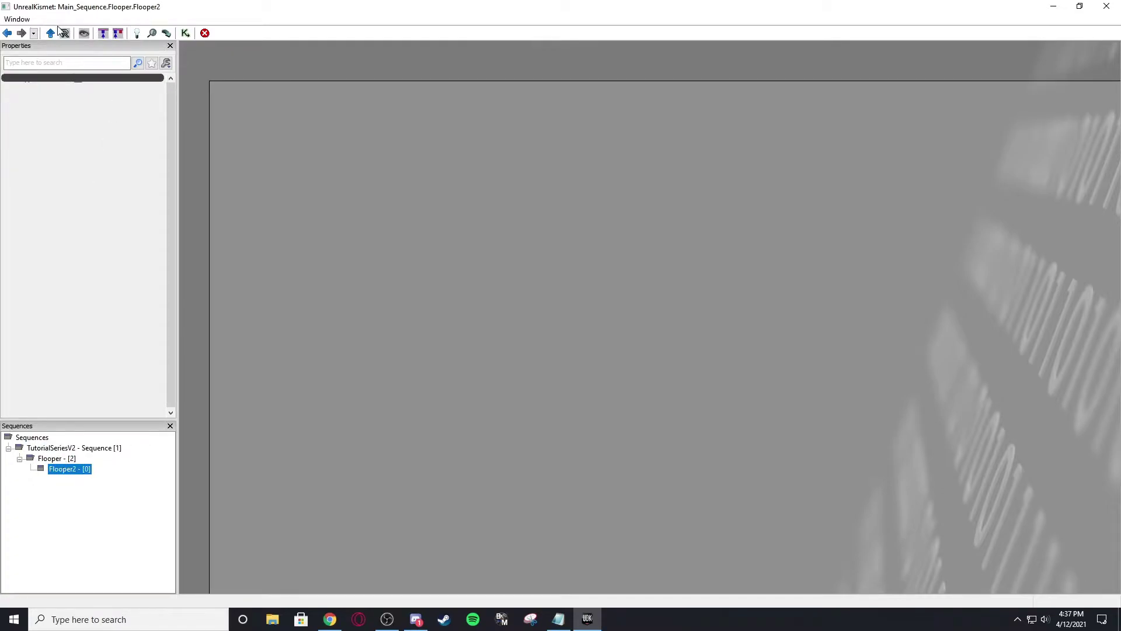
- Hide the Sequences pane and show it again
{"action": "left_click", "coordinate": [17, 19]}
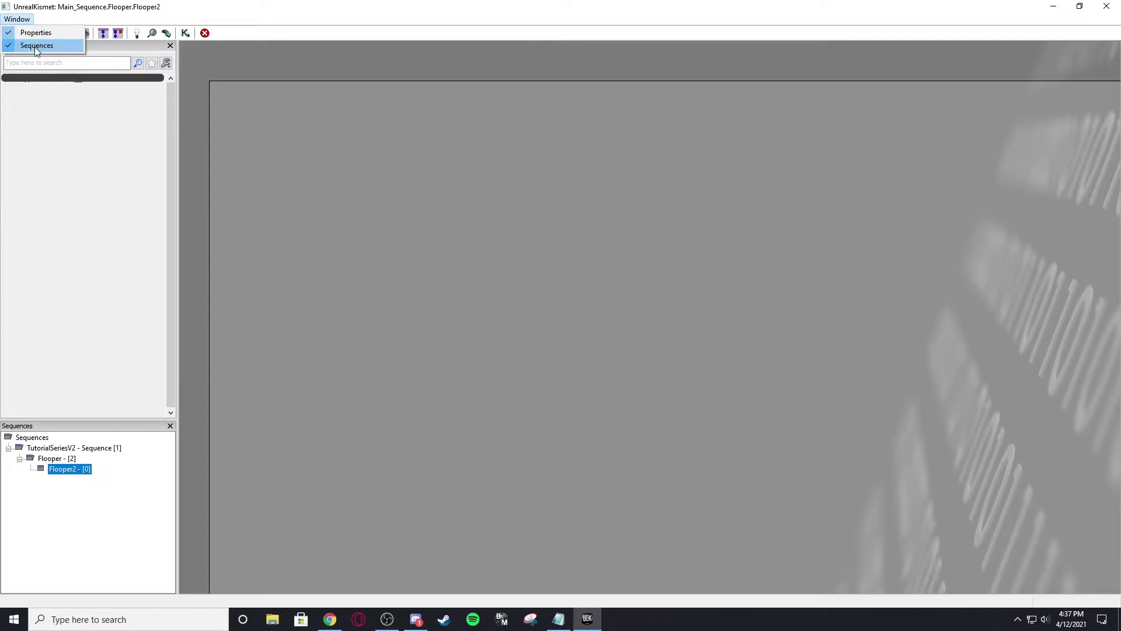
{"action": "left_click", "coordinate": [36, 46]}
{"action": "left_click", "coordinate": [17, 19]}
{"action": "left_click", "coordinate": [36, 45]}
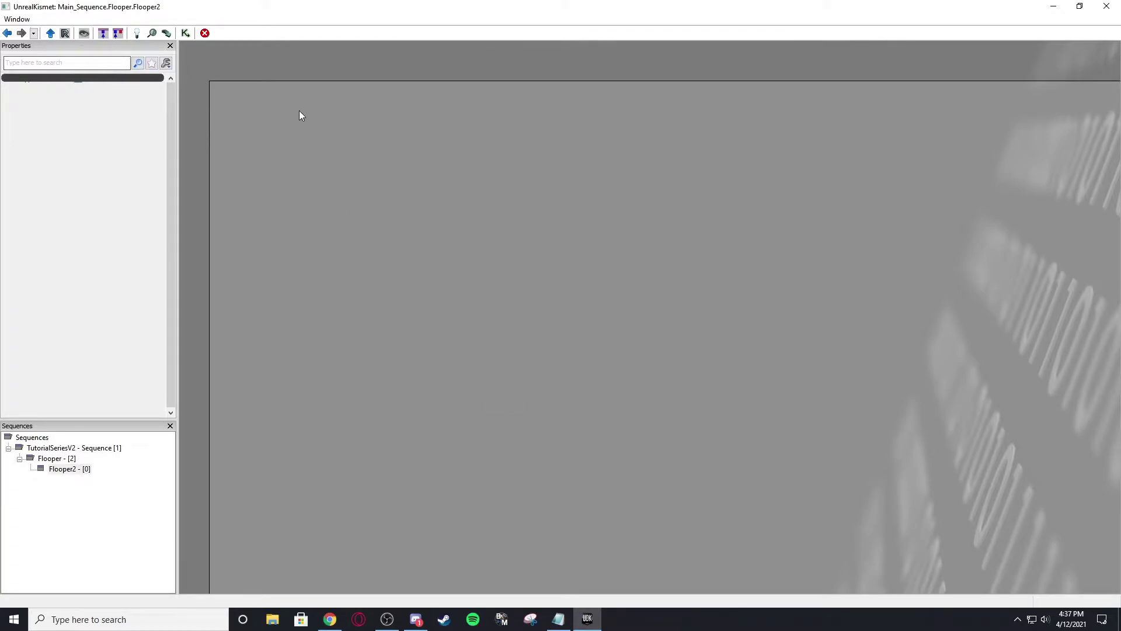
- Add a Teleport actor action inside Flooper2 and move the node farther into the canvas
{"action": "left_click_drag", "start_coordinate": [300, 110], "coordinate": [279, 159]}
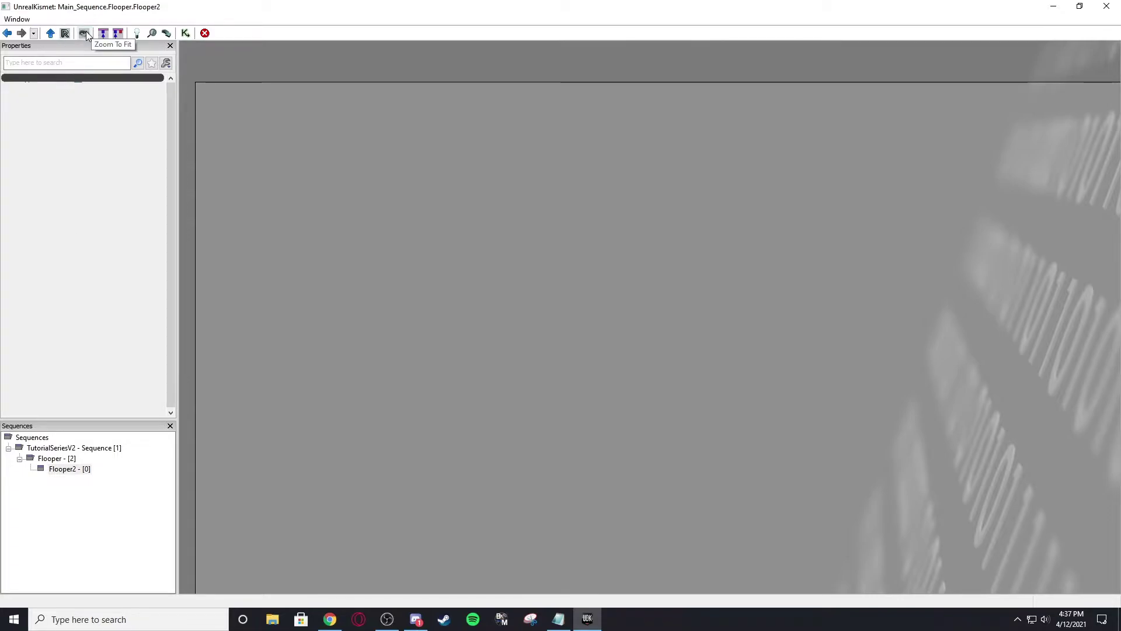
{"action": "right_click", "coordinate": [259, 128]}
{"action": "mouse_move", "coordinate": [327, 135]}
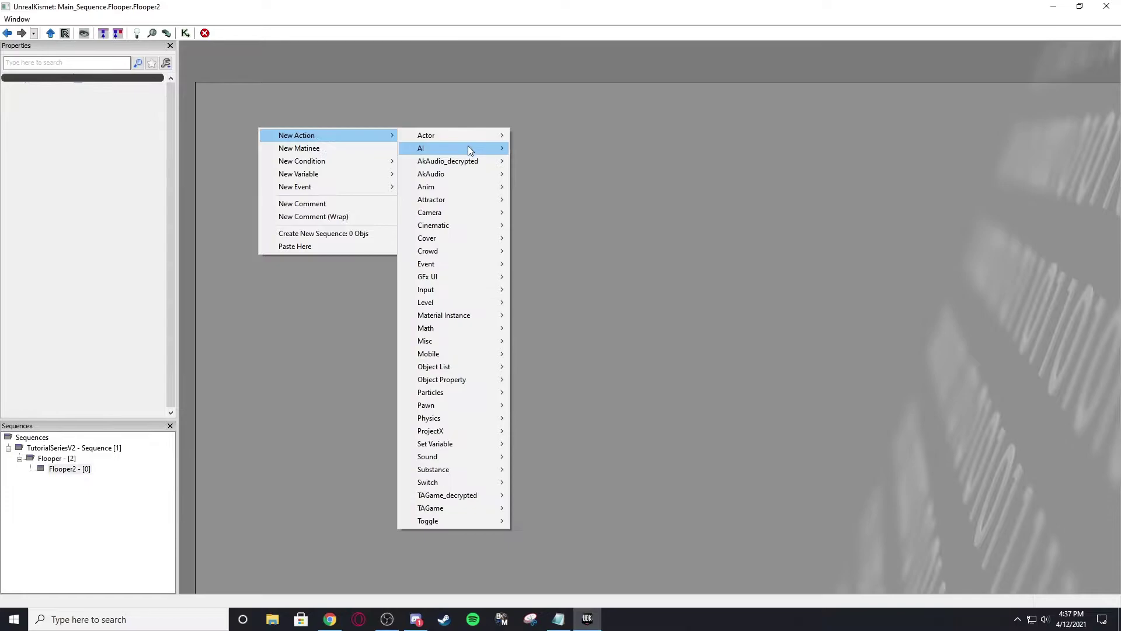
{"action": "mouse_move", "coordinate": [466, 136]}
{"action": "left_click", "coordinate": [558, 388]}
{"action": "left_click_drag", "start_coordinate": [282, 160], "coordinate": [745, 216]}
- Pan far away from the Teleport node and bring it back into view with Zoom To Fit
{"action": "scroll", "coordinate": [744, 216], "scroll_direction": "down", "scroll_amount": 5}
{"action": "left_click_drag", "start_coordinate": [622, 236], "coordinate": [269, 205]}
{"action": "scroll", "coordinate": [292, 205], "scroll_direction": "down", "scroll_amount": 4}
{"action": "left_click_drag", "start_coordinate": [414, 245], "coordinate": [220, 86]}
{"action": "left_click_drag", "start_coordinate": [481, 99], "coordinate": [247, 87]}
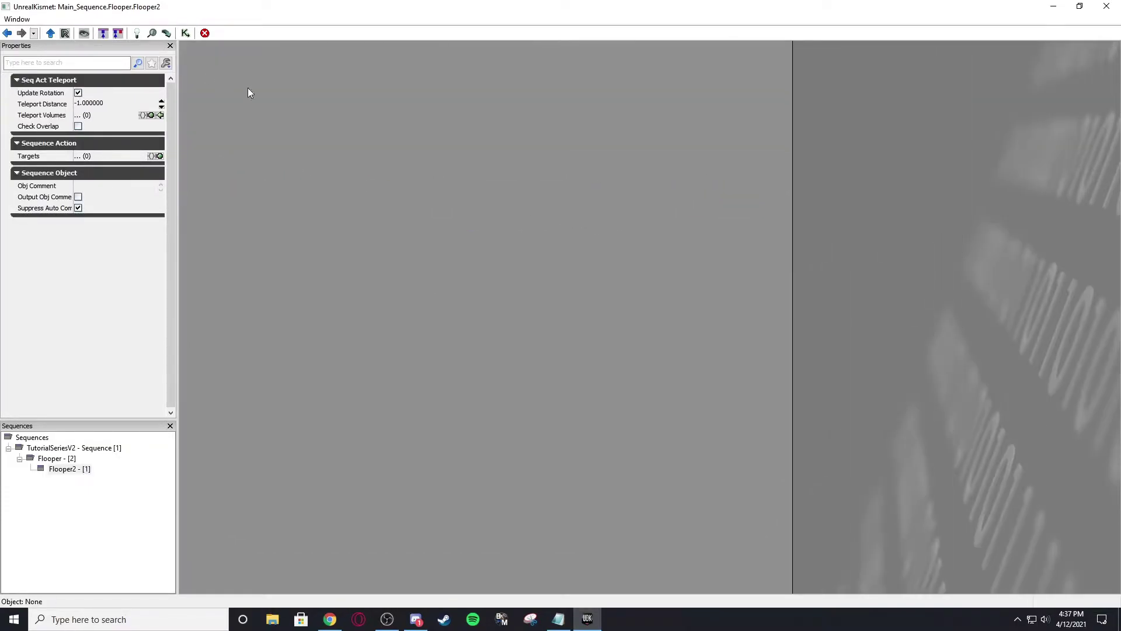
{"action": "left_click", "coordinate": [84, 32]}
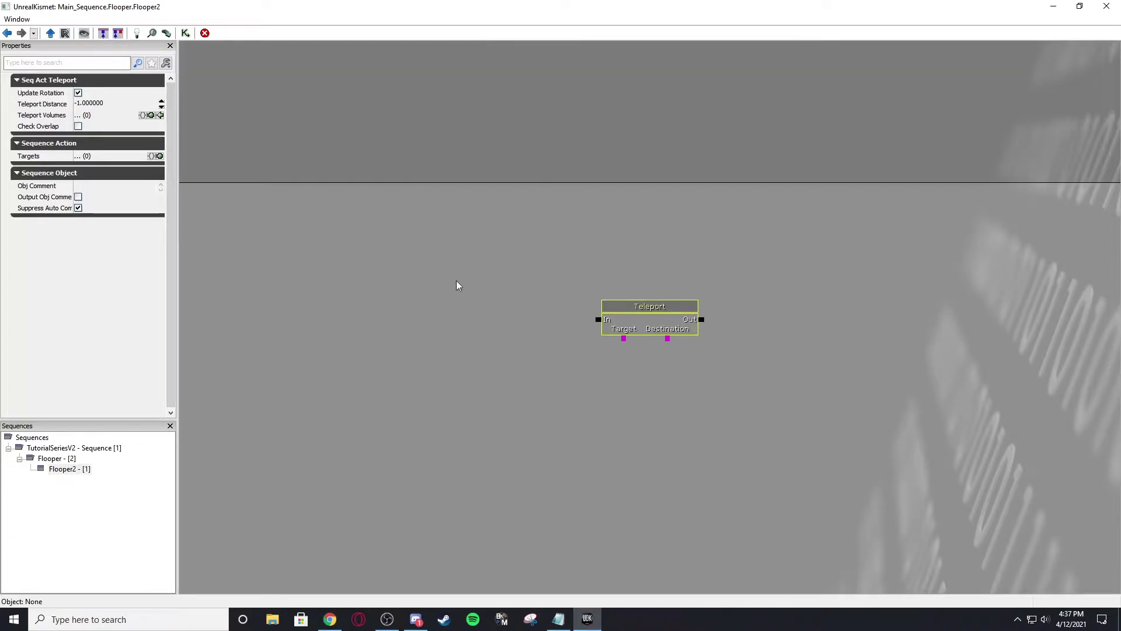
{"action": "left_click_drag", "start_coordinate": [457, 285], "coordinate": [313, 246]}
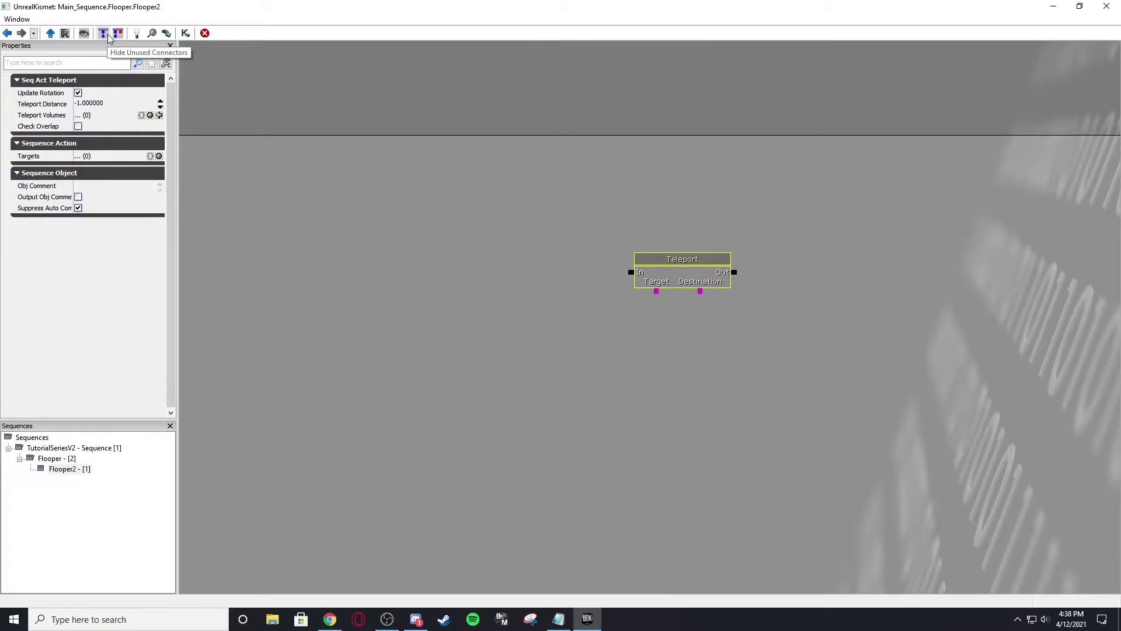
- Hide the unused connectors in Flooper2 and move the collapsed Teleport node a little to the left
{"action": "left_click", "coordinate": [104, 34]}
{"action": "left_click", "coordinate": [502, 220]}
{"action": "left_click", "coordinate": [649, 260]}
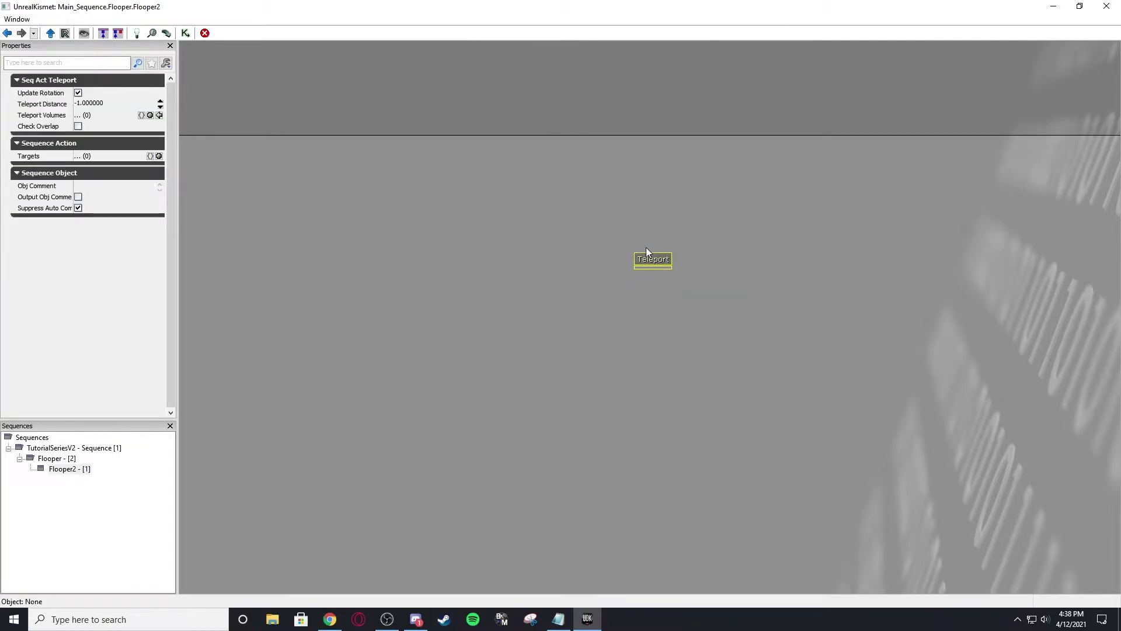
{"action": "left_click", "coordinate": [639, 242]}
{"action": "left_click", "coordinate": [644, 261]}
{"action": "left_click_drag", "start_coordinate": [656, 260], "coordinate": [581, 260]}
{"action": "left_click", "coordinate": [466, 184]}
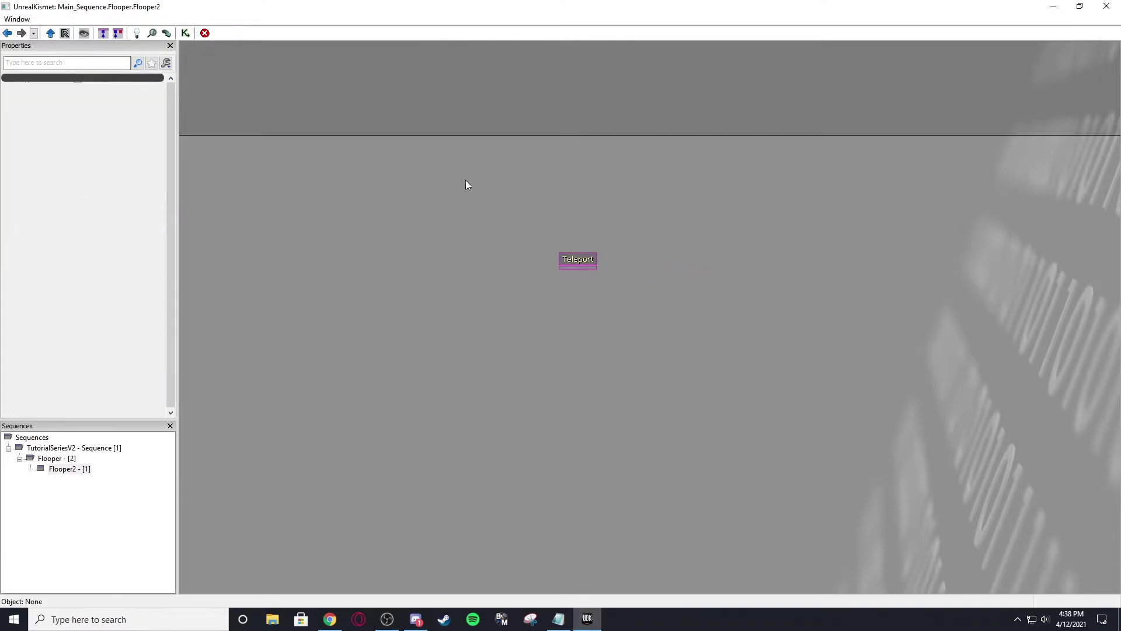
- Show all connectors on the Teleport node again
{"action": "left_click", "coordinate": [121, 36]}
{"action": "left_click", "coordinate": [584, 266]}
{"action": "left_click", "coordinate": [556, 298]}
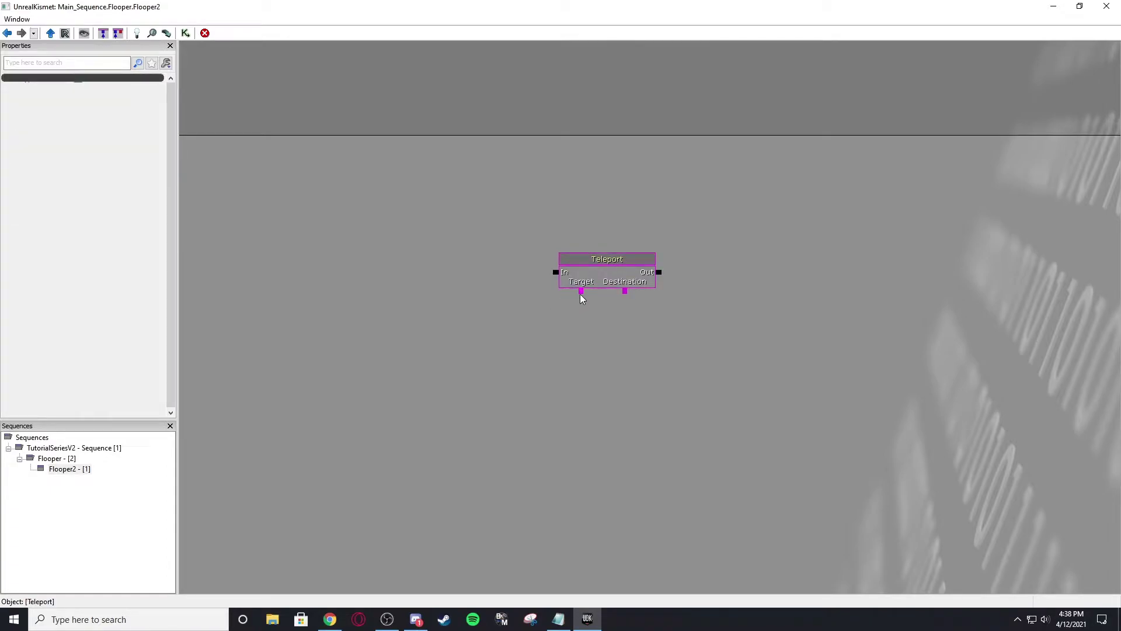
- Create a new object variable on the Teleport node's Target connector and position it below the node
{"action": "right_click", "coordinate": [581, 291]}
{"action": "left_click", "coordinate": [636, 287]}
{"action": "left_click_drag", "start_coordinate": [587, 307], "coordinate": [598, 343]}
{"action": "left_click", "coordinate": [578, 304]}
{"action": "left_click", "coordinate": [596, 284]}
{"action": "left_click", "coordinate": [602, 325]}
- Hide the unused connectors with the Target variable linked, and restore all connectors
{"action": "left_click", "coordinate": [103, 33]}
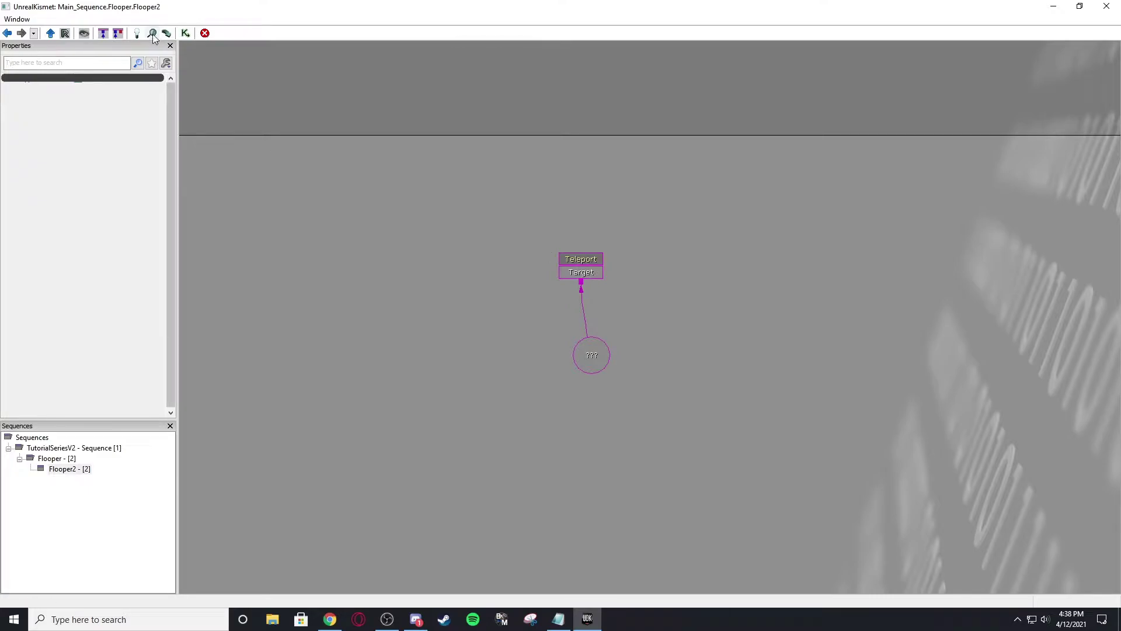
{"action": "left_click", "coordinate": [118, 34]}
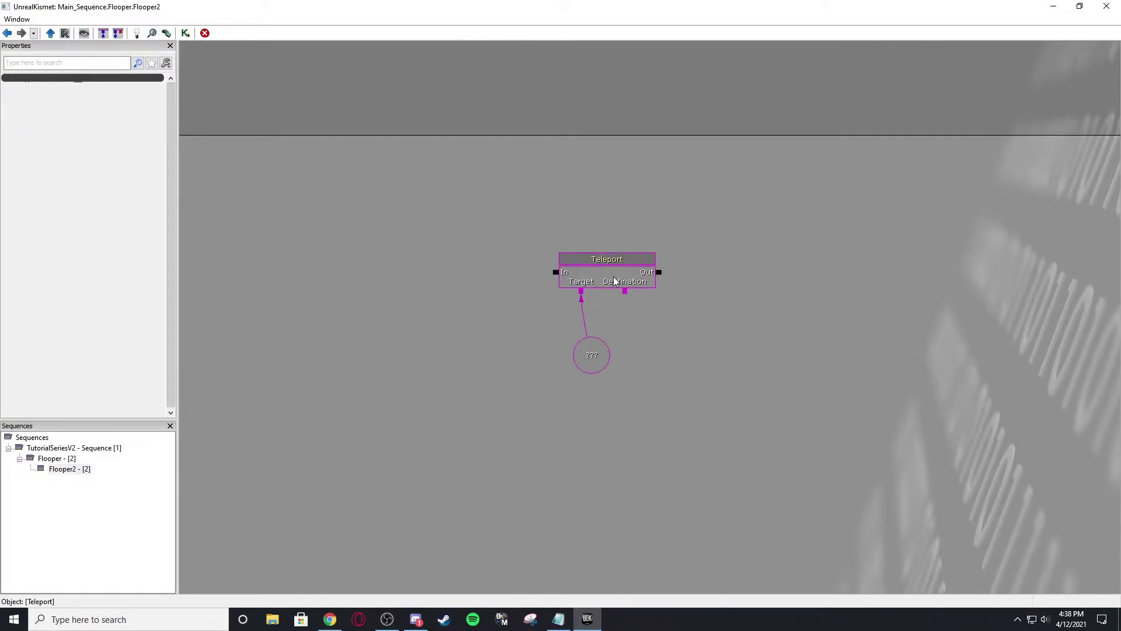
{"action": "left_click", "coordinate": [613, 278]}
{"action": "left_click", "coordinate": [589, 332]}
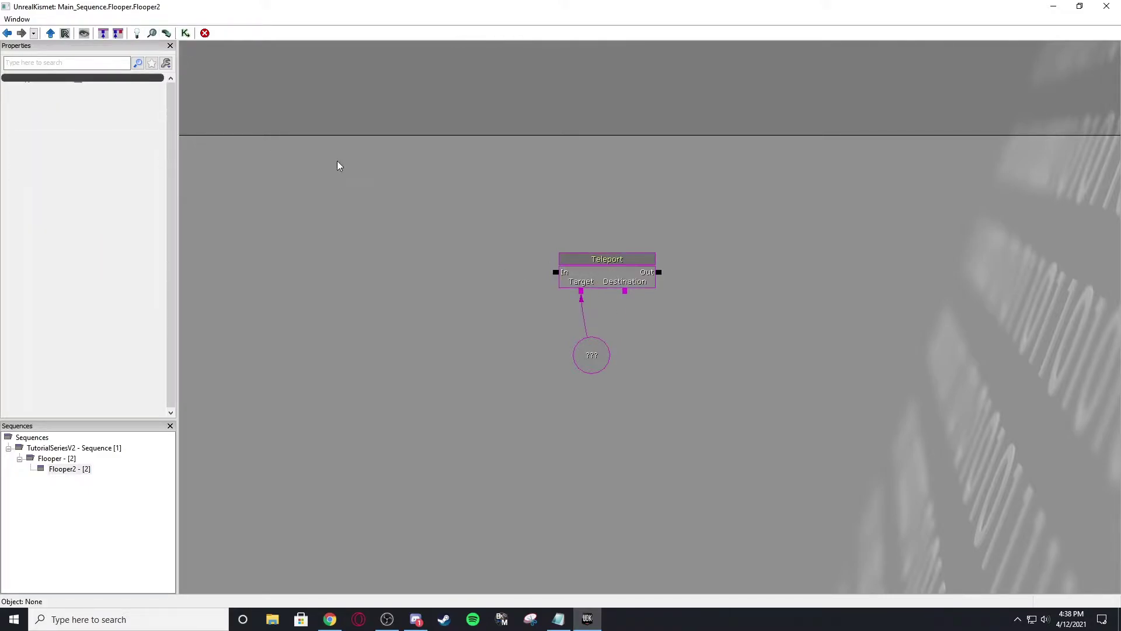
- Examine the list of new sequence objects with their types and categories, and compare it with the New Action categories
{"action": "left_click", "coordinate": [137, 34]}
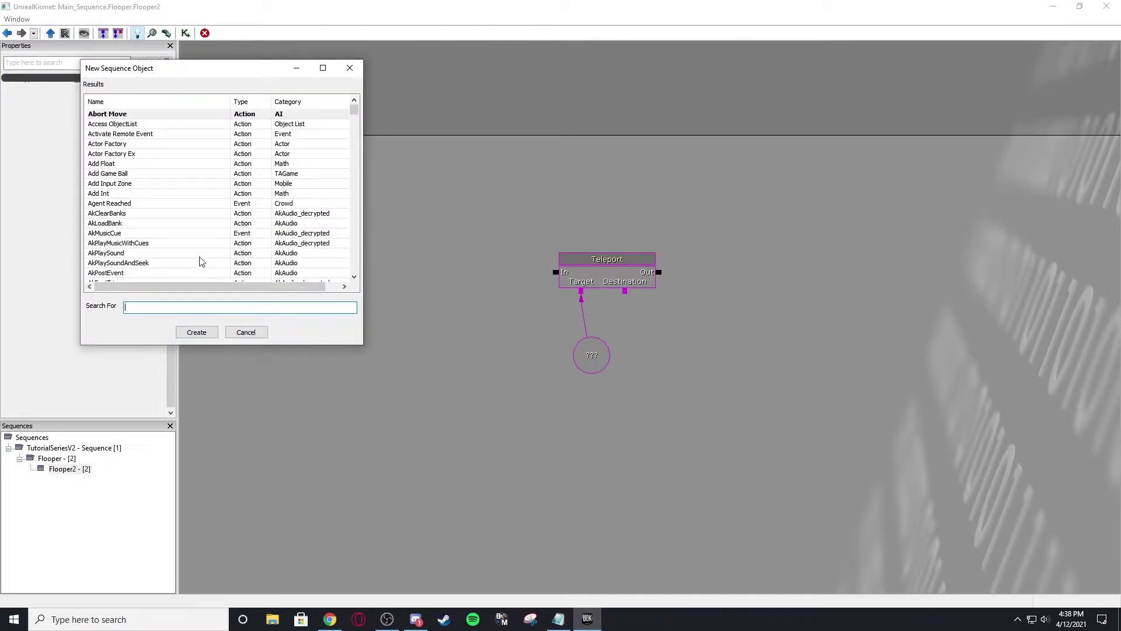
{"action": "scroll", "coordinate": [197, 251], "scroll_direction": "down", "scroll_amount": 9}
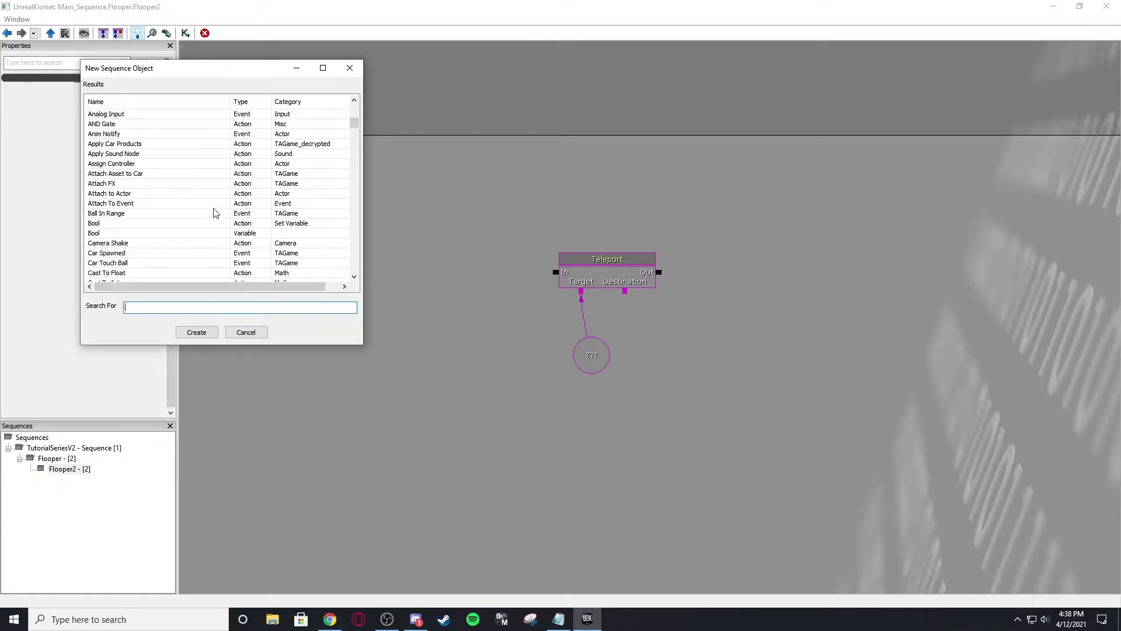
{"action": "scroll", "coordinate": [213, 213], "scroll_direction": "down", "scroll_amount": 3}
{"action": "scroll", "coordinate": [210, 213], "scroll_direction": "up", "scroll_amount": 12}
{"action": "scroll", "coordinate": [228, 211], "scroll_direction": "down", "scroll_amount": 1}
{"action": "scroll", "coordinate": [244, 208], "scroll_direction": "up", "scroll_amount": 1}
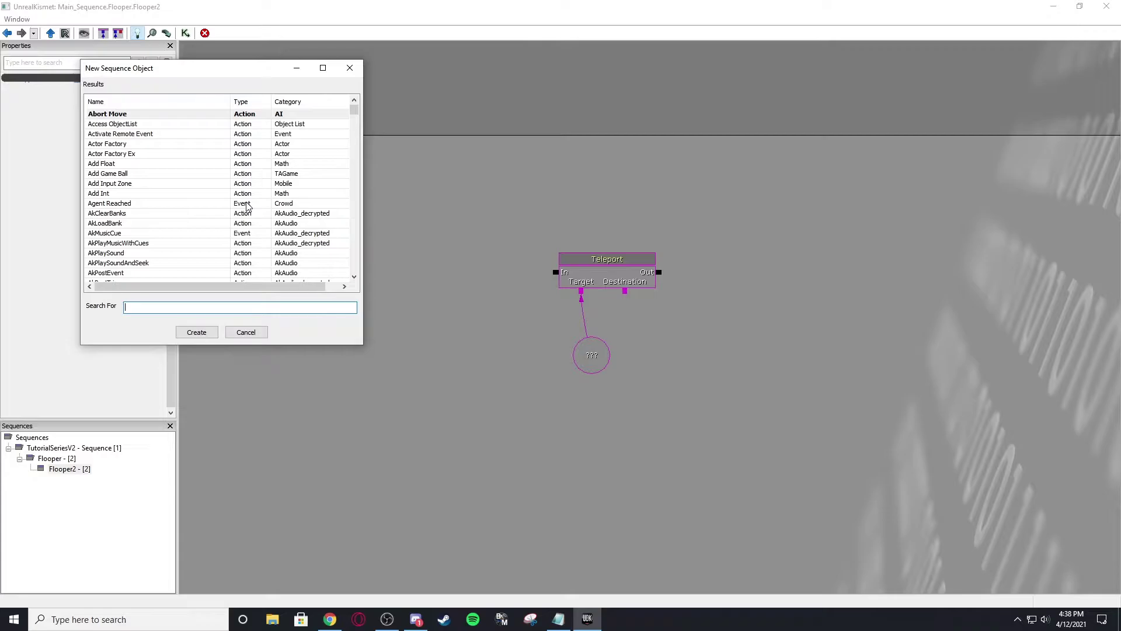
{"action": "right_click", "coordinate": [415, 171]}
{"action": "mouse_move", "coordinate": [491, 177]}
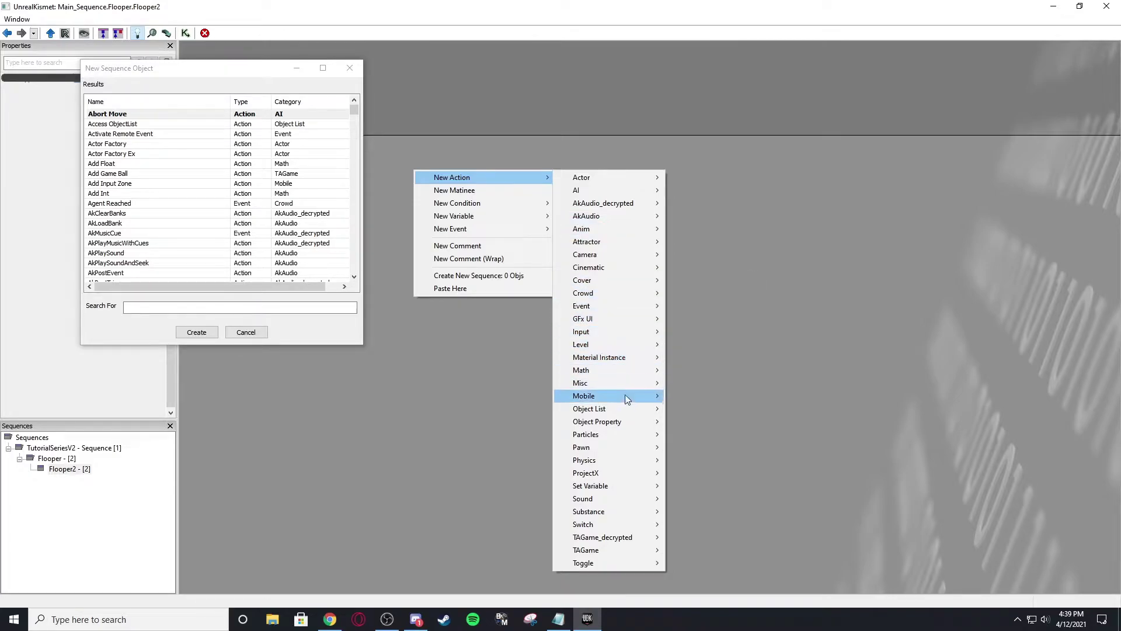
{"action": "left_click", "coordinate": [741, 317]}
- Find "text" among the new sequence objects, create the Draw Text action from the Misc category and place it beside the Teleport node
{"action": "left_click", "coordinate": [147, 309]}
{"action": "type", "text": "text"}
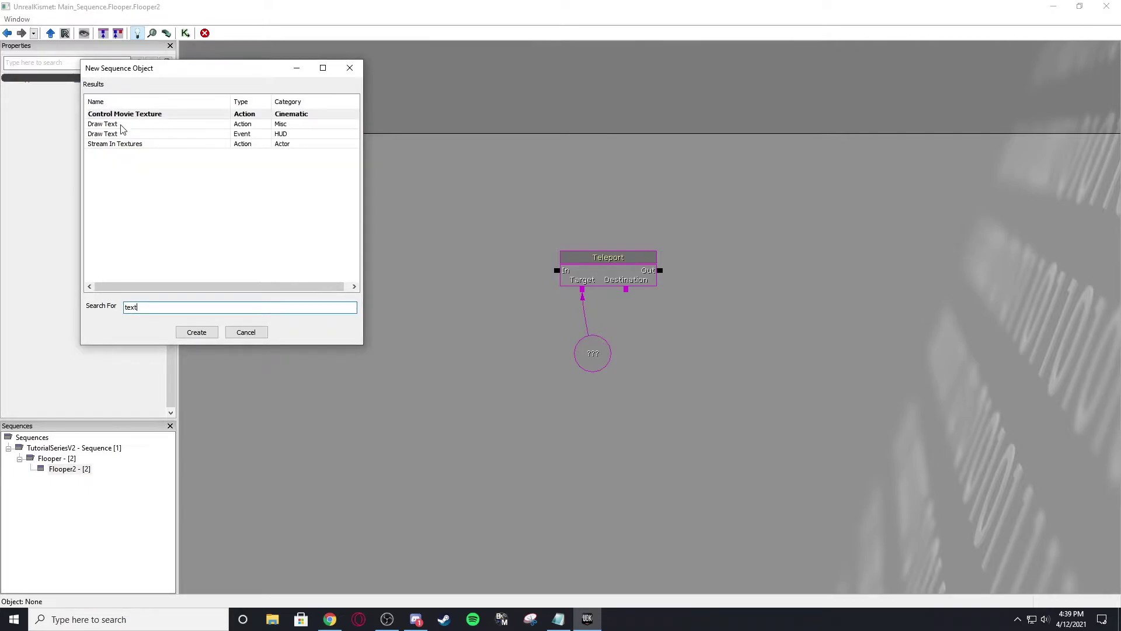
{"action": "left_click", "coordinate": [122, 124]}
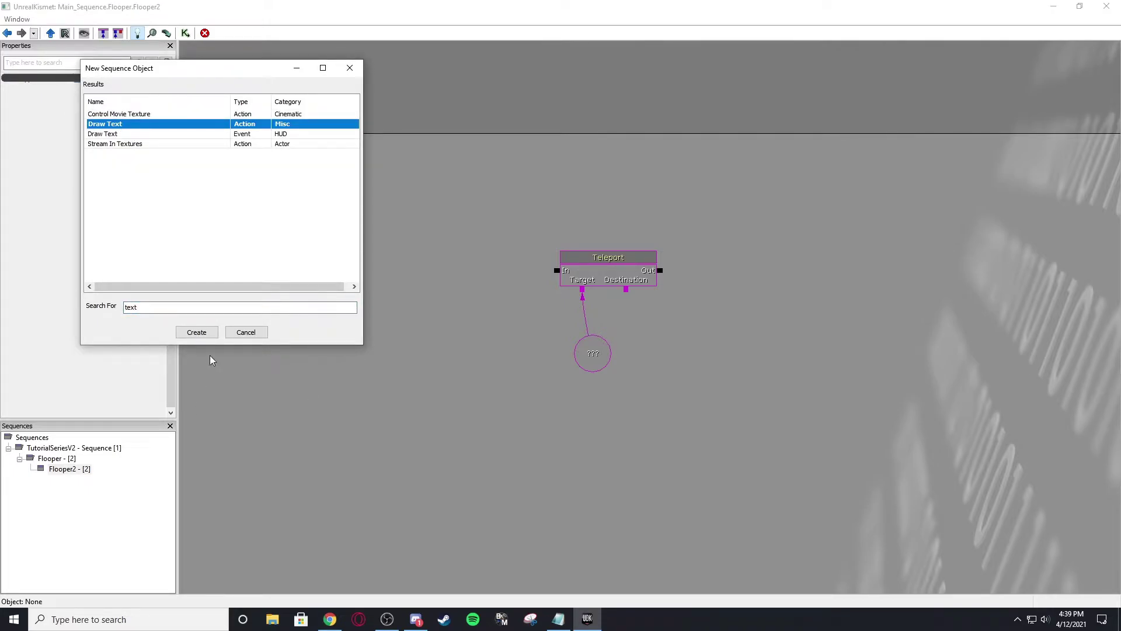
{"action": "left_click", "coordinate": [213, 334]}
{"action": "left_click_drag", "start_coordinate": [259, 179], "coordinate": [482, 300]}
{"action": "left_click_drag", "start_coordinate": [558, 322], "coordinate": [254, 183]}
{"action": "left_click_drag", "start_coordinate": [358, 180], "coordinate": [377, 259], "text": "ctrl"}
{"action": "left_click", "coordinate": [362, 183]}
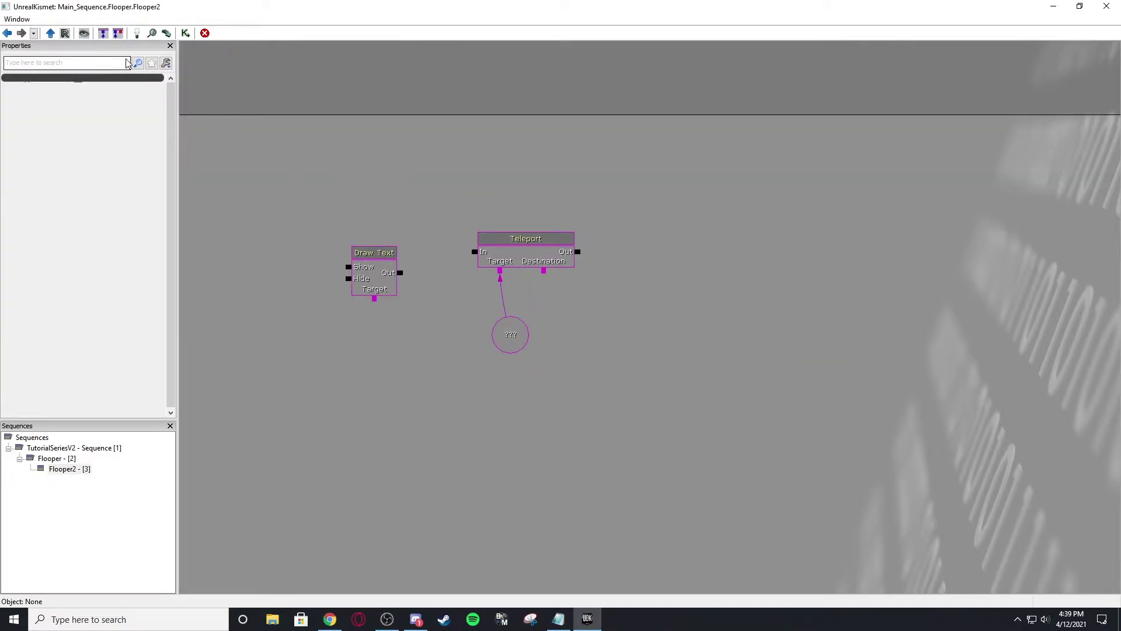
- Move the nodes out of view and search all levels for "Text" as a Named Variable Use
{"action": "left_click", "coordinate": [153, 34]}
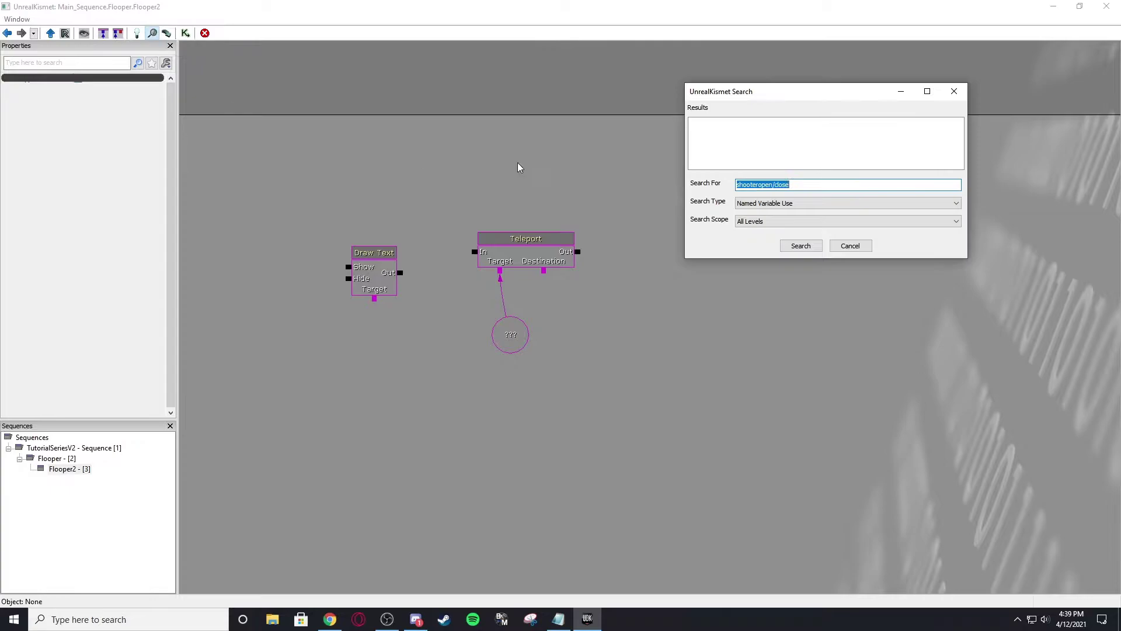
{"action": "left_click_drag", "start_coordinate": [572, 229], "coordinate": [391, 163]}
{"action": "scroll", "coordinate": [442, 194], "scroll_direction": "down", "scroll_amount": 3}
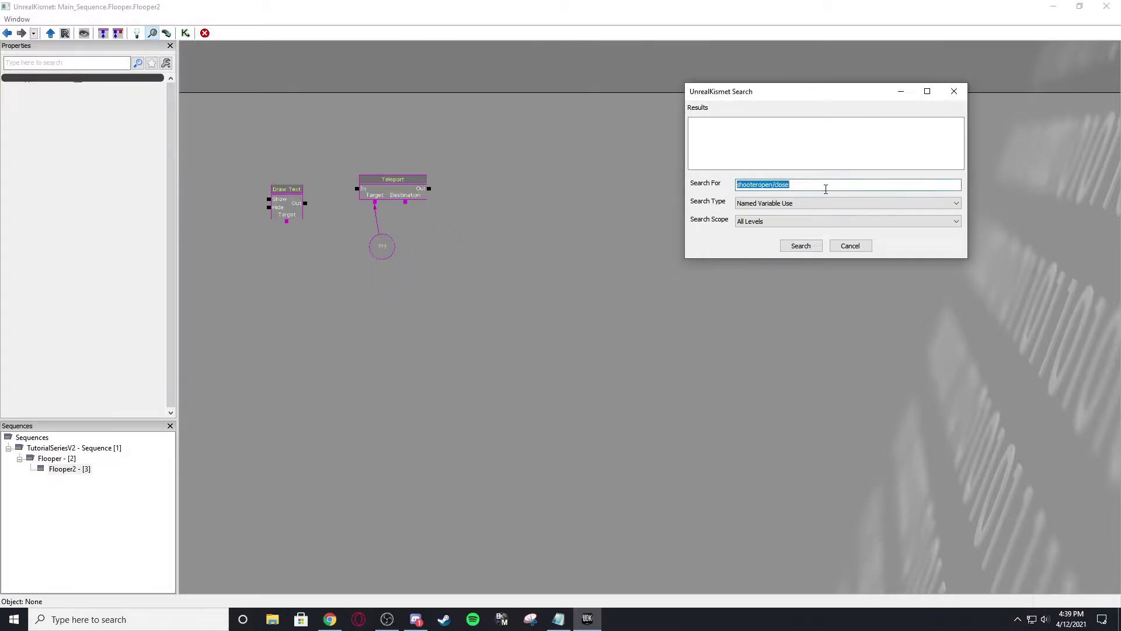
{"action": "left_click_drag", "start_coordinate": [634, 272], "coordinate": [487, 202]}
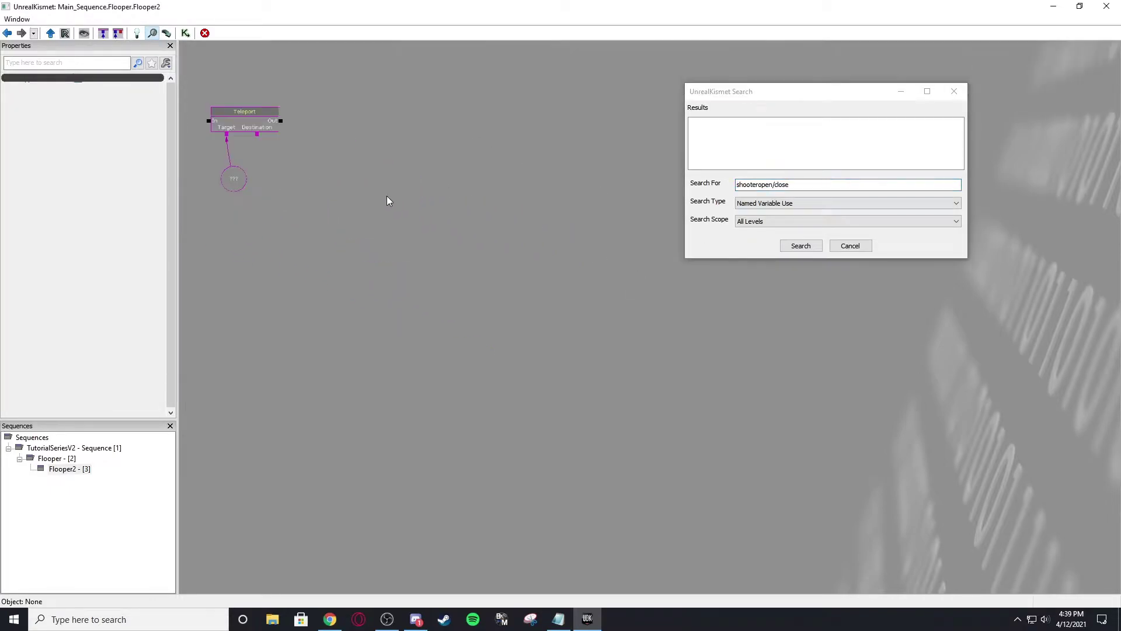
{"action": "scroll", "coordinate": [387, 195], "scroll_direction": "down", "scroll_amount": 4}
{"action": "scroll", "coordinate": [358, 227], "scroll_direction": "up", "scroll_amount": 4}
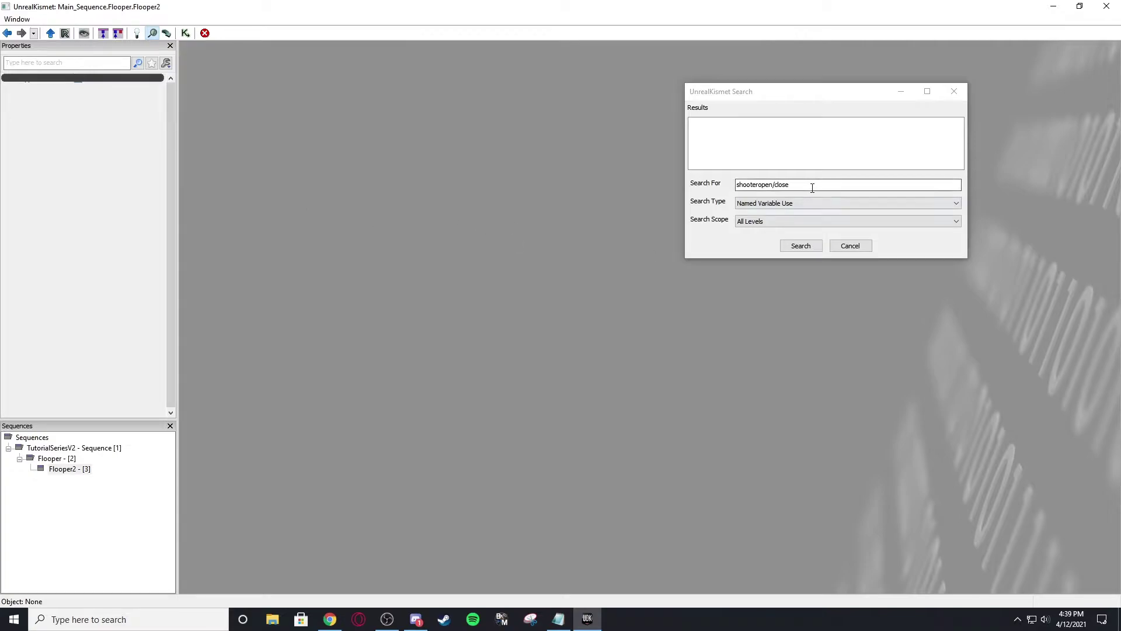
{"action": "left_click_drag", "start_coordinate": [811, 185], "coordinate": [679, 181]}
{"action": "type", "text": "Text"}
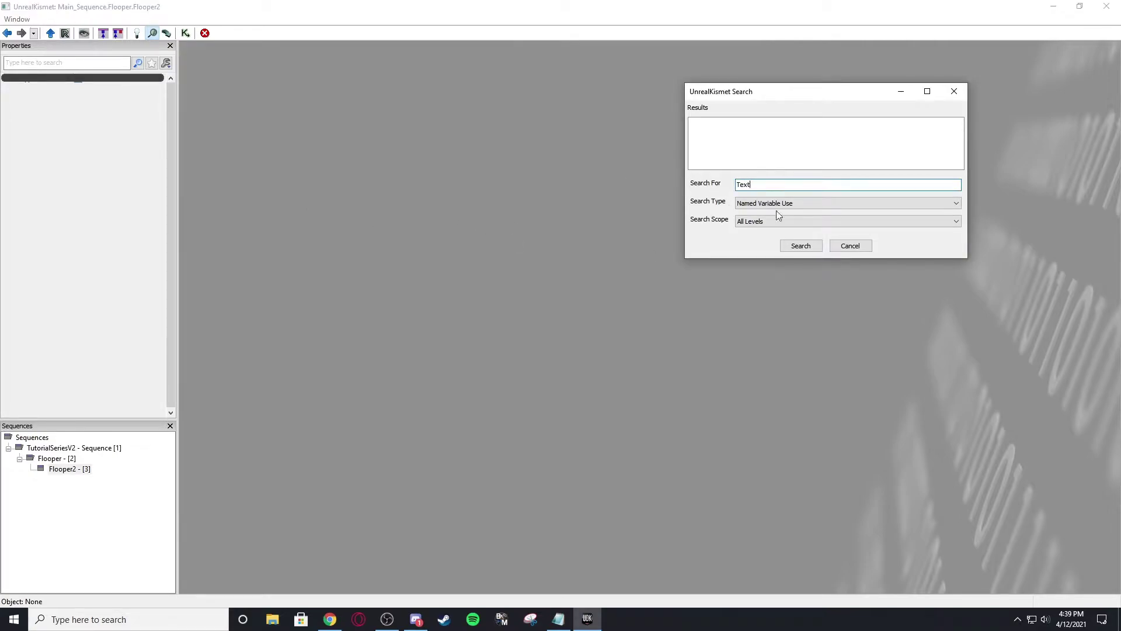
{"action": "left_click", "coordinate": [803, 246]}
- Search for "Text" by Comments/Names, go to the Draw Text node from the results and close the search
{"action": "left_click", "coordinate": [761, 201]}
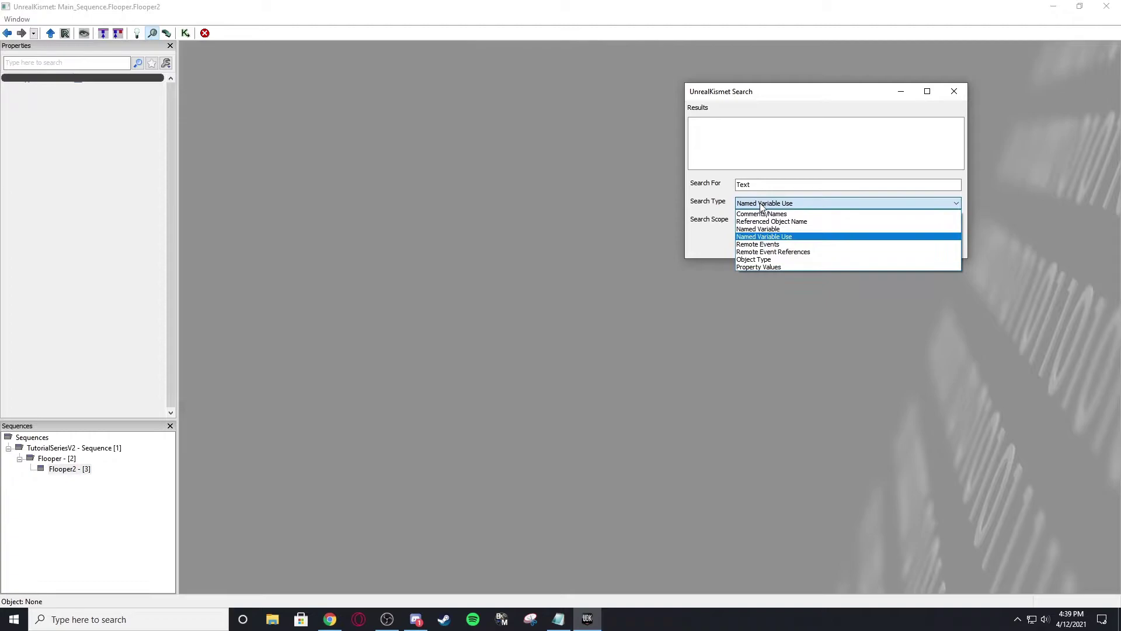
{"action": "left_click", "coordinate": [770, 217]}
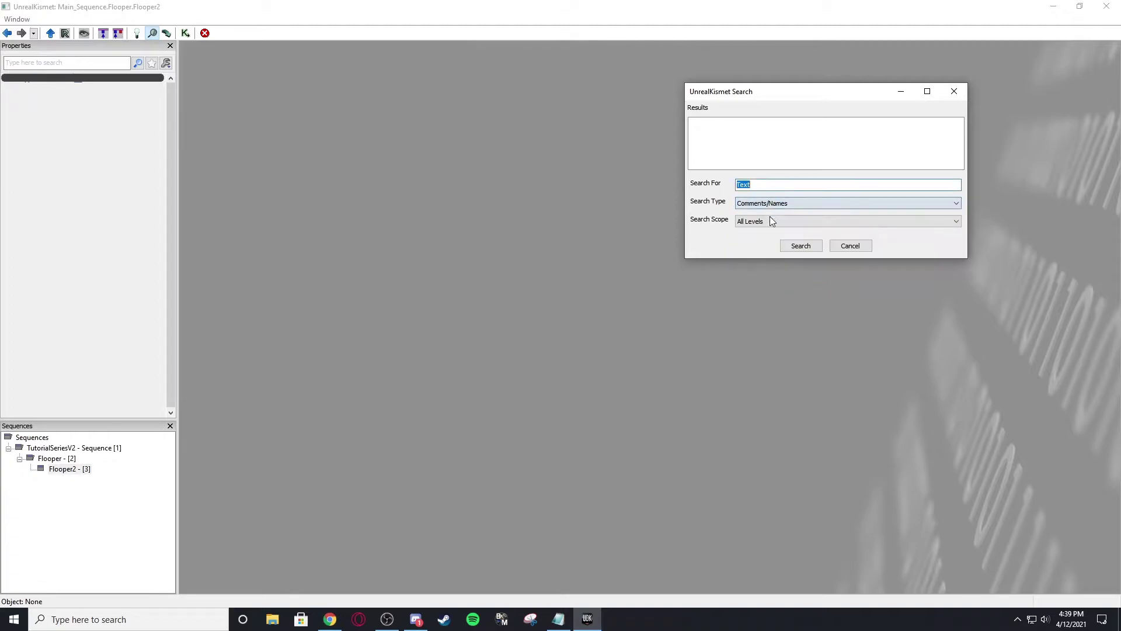
{"action": "left_click", "coordinate": [800, 247]}
{"action": "left_click", "coordinate": [795, 124]}
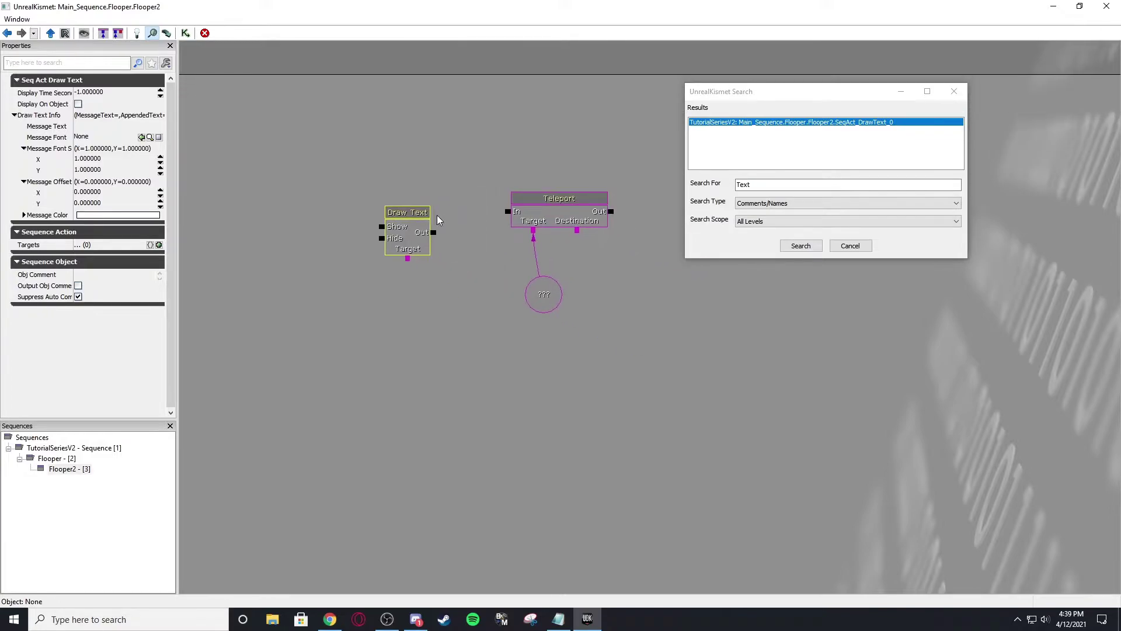
{"action": "left_click", "coordinate": [850, 247]}
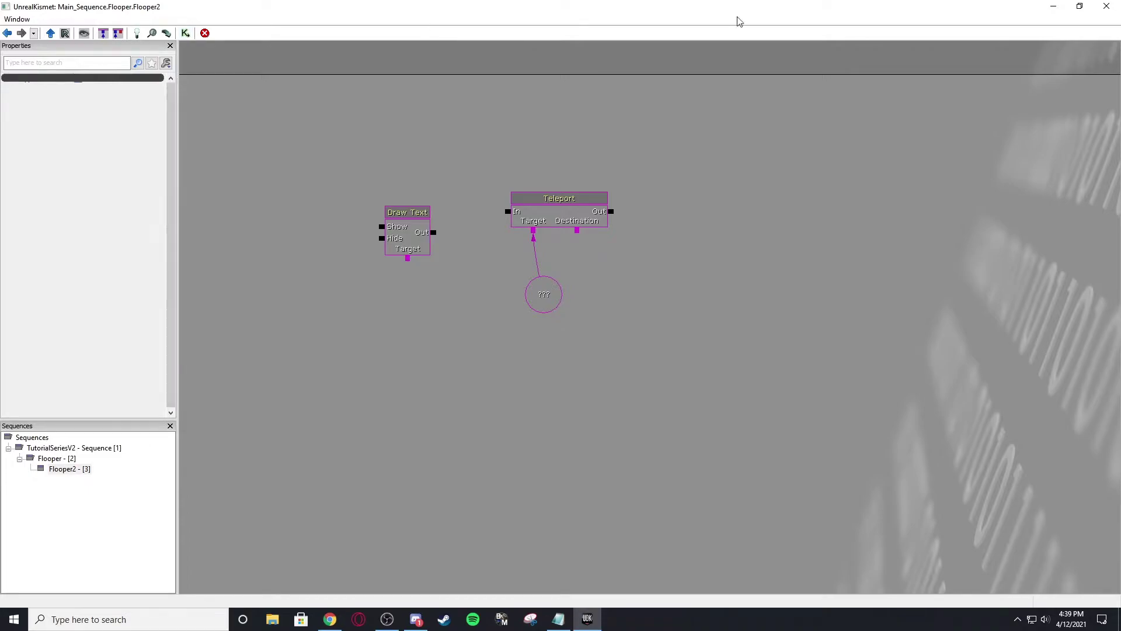
- Show the Flooper2 and Main_Sequence Kismet windows as separate floating windows over the level editor
{"action": "left_click", "coordinate": [1053, 6]}
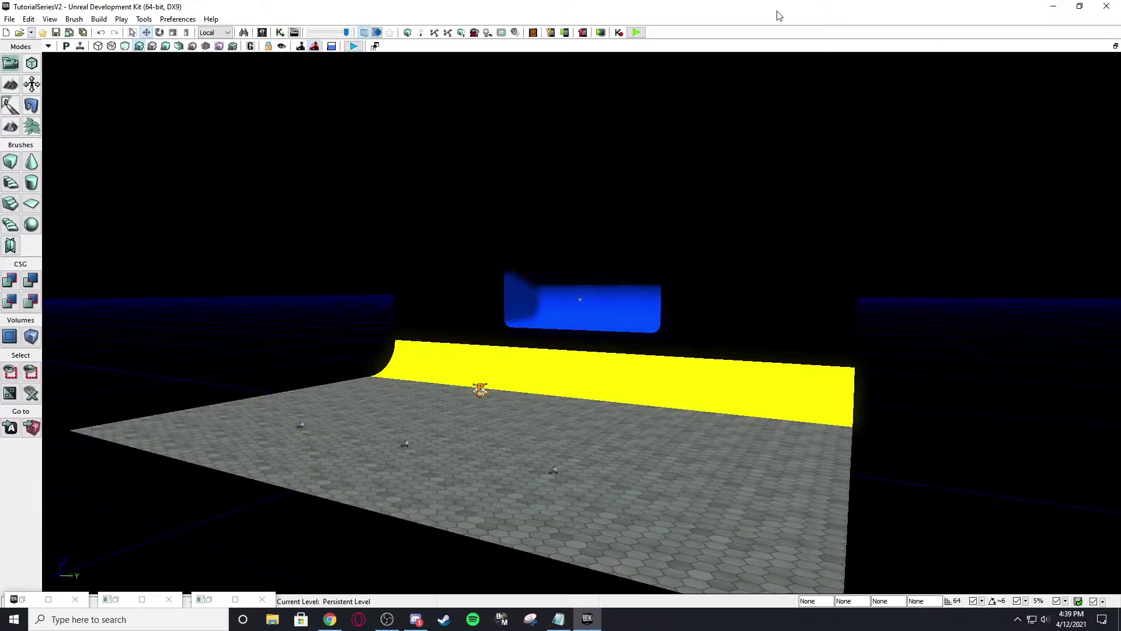
{"action": "left_click", "coordinate": [119, 599]}
{"action": "left_click_drag", "start_coordinate": [479, 8], "coordinate": [244, 109]}
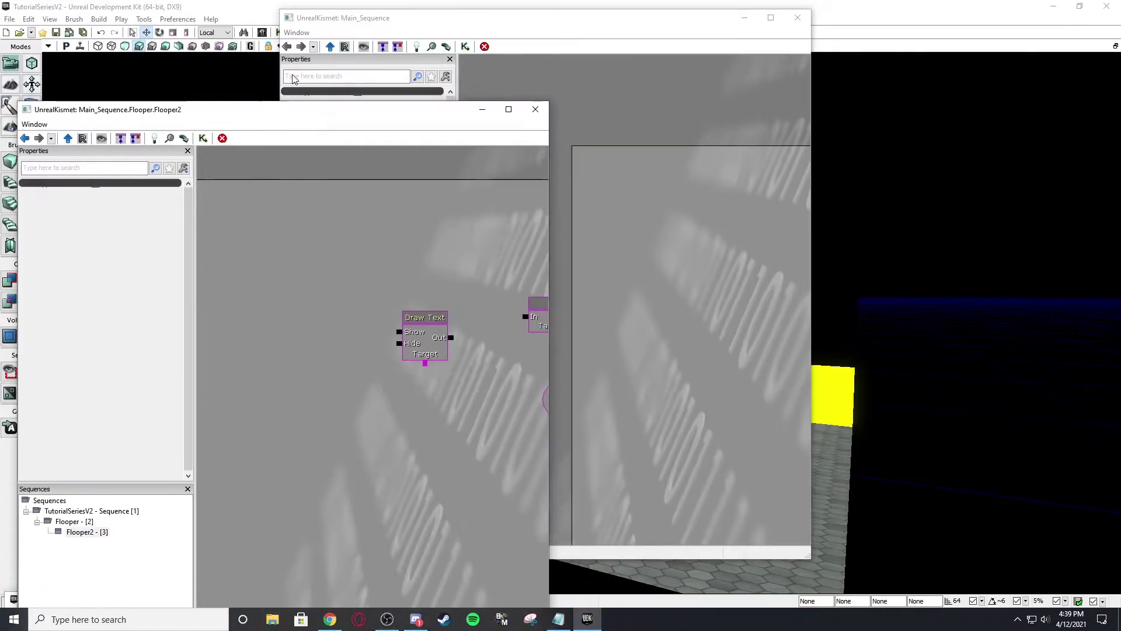
{"action": "left_click_drag", "start_coordinate": [476, 34], "coordinate": [603, 55]}
{"action": "left_click_drag", "start_coordinate": [887, 295], "coordinate": [692, 233]}
{"action": "scroll", "coordinate": [691, 233], "scroll_direction": "down", "scroll_amount": 5}
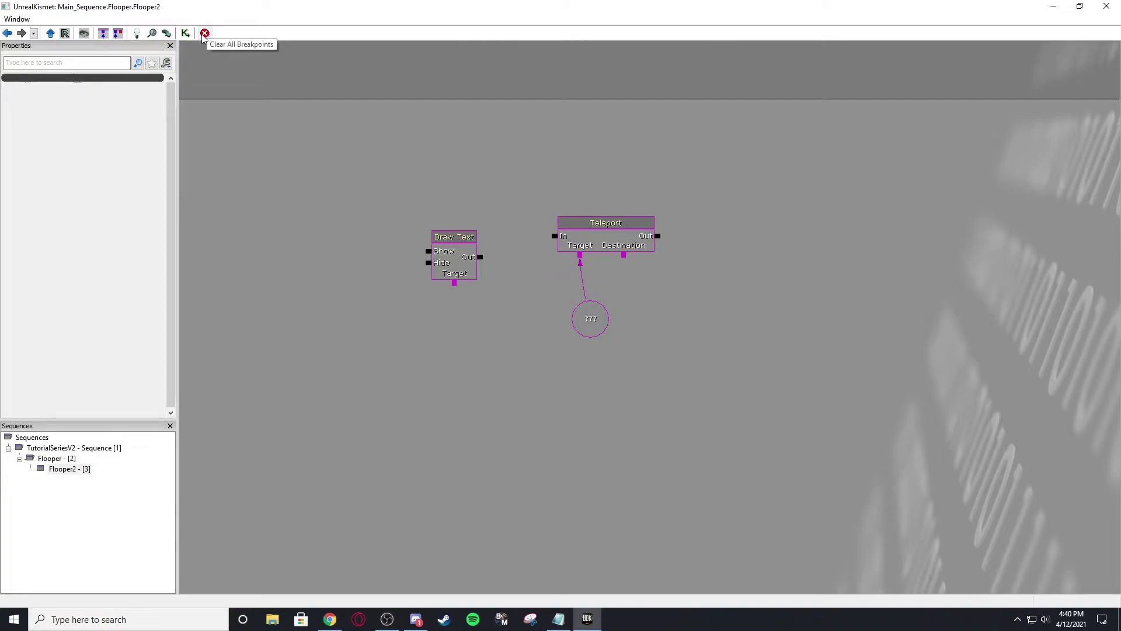
{"action": "left_click", "coordinate": [579, 230]}
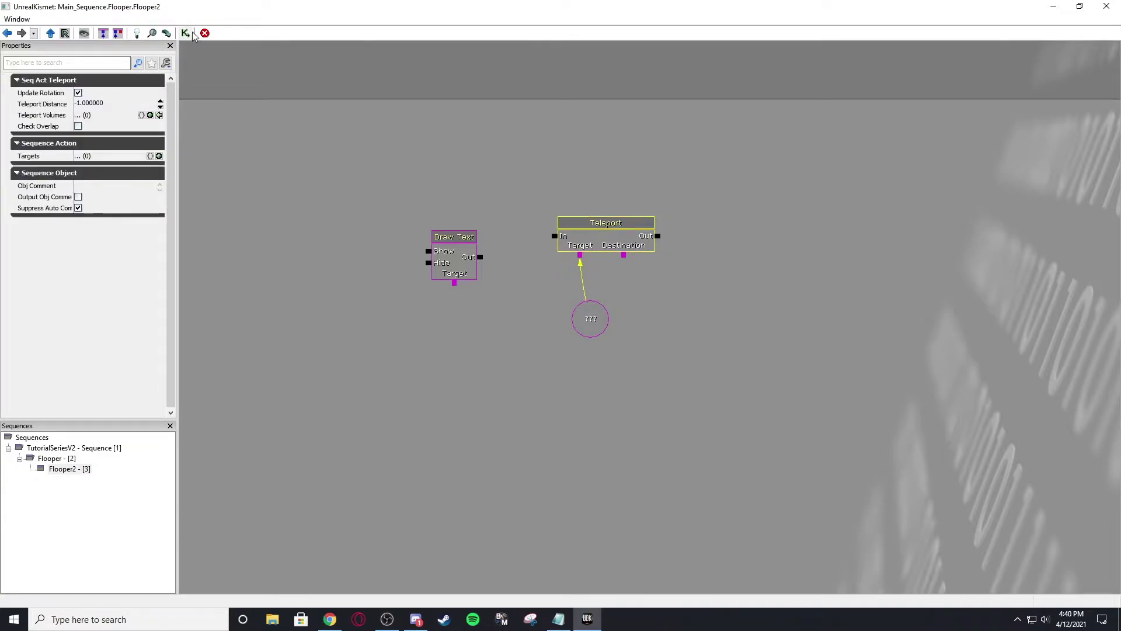
{"action": "left_click", "coordinate": [381, 172]}
{"action": "left_click", "coordinate": [576, 226]}
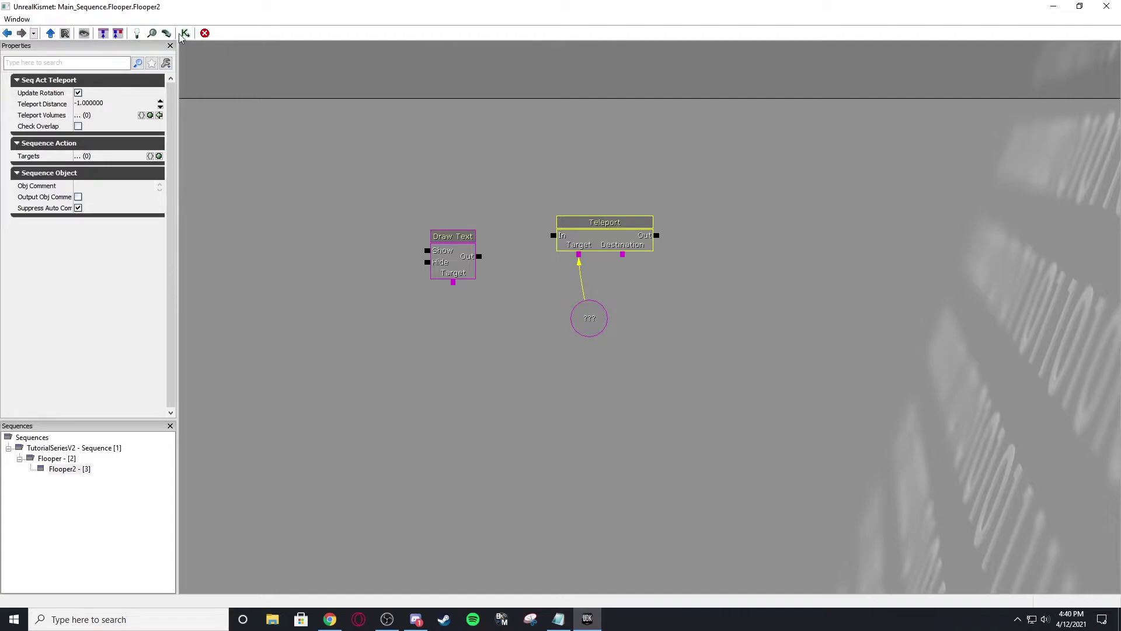
{"action": "left_click", "coordinate": [215, 98]}
{"action": "left_click_drag", "start_coordinate": [465, 391], "coordinate": [469, 383]}
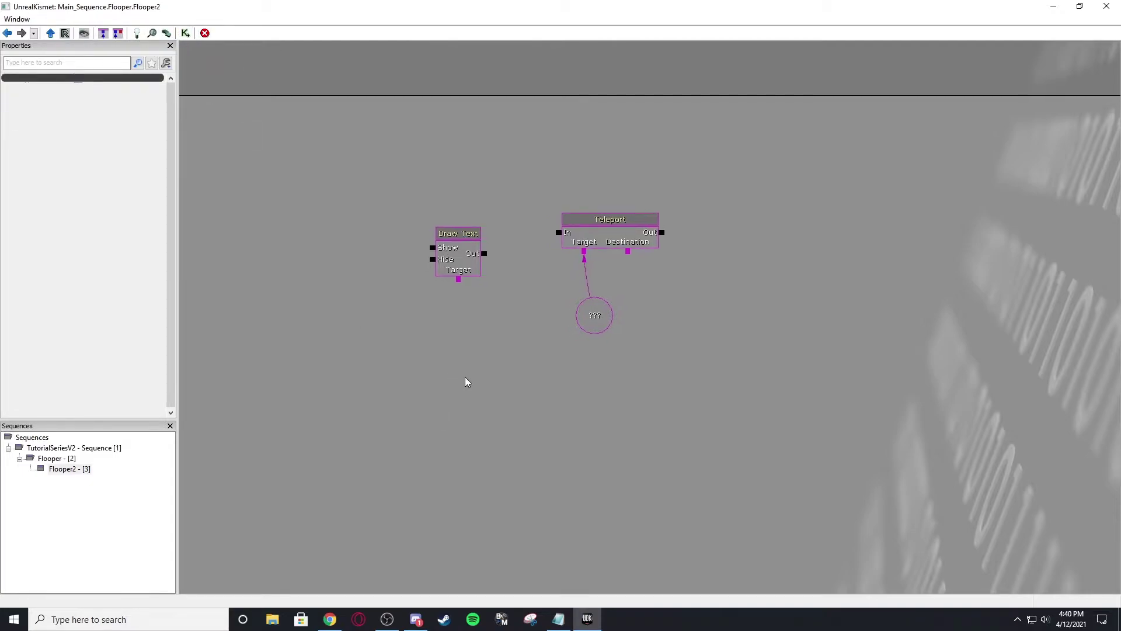
{"action": "left_click_drag", "start_coordinate": [487, 319], "coordinate": [505, 342]}
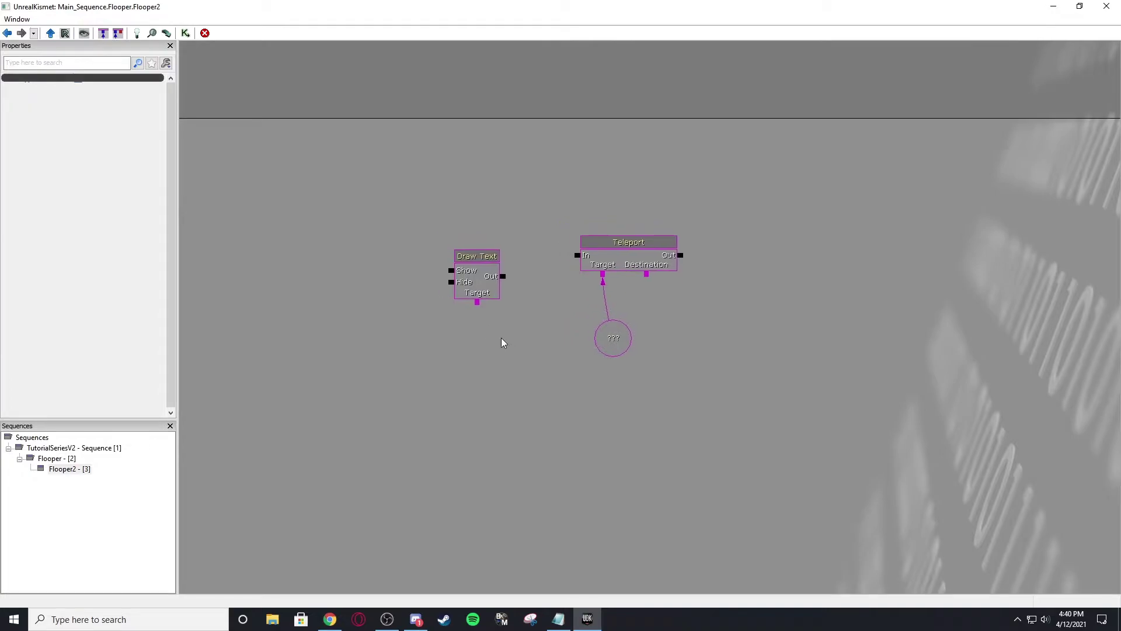
{"action": "scroll", "coordinate": [489, 322], "scroll_direction": "down", "scroll_amount": 1}
{"action": "left_click_drag", "start_coordinate": [515, 280], "coordinate": [532, 223]}
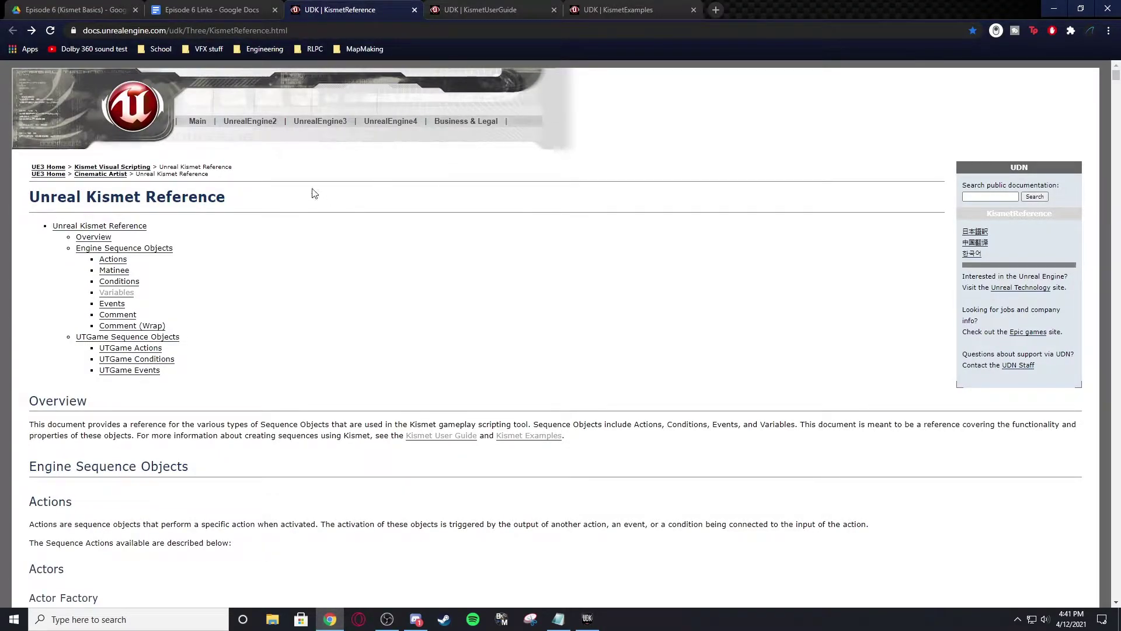
- Check the Episode 6 Links document in the browser and skim the Unreal Kismet Reference page it links to
{"action": "left_click", "coordinate": [197, 10]}
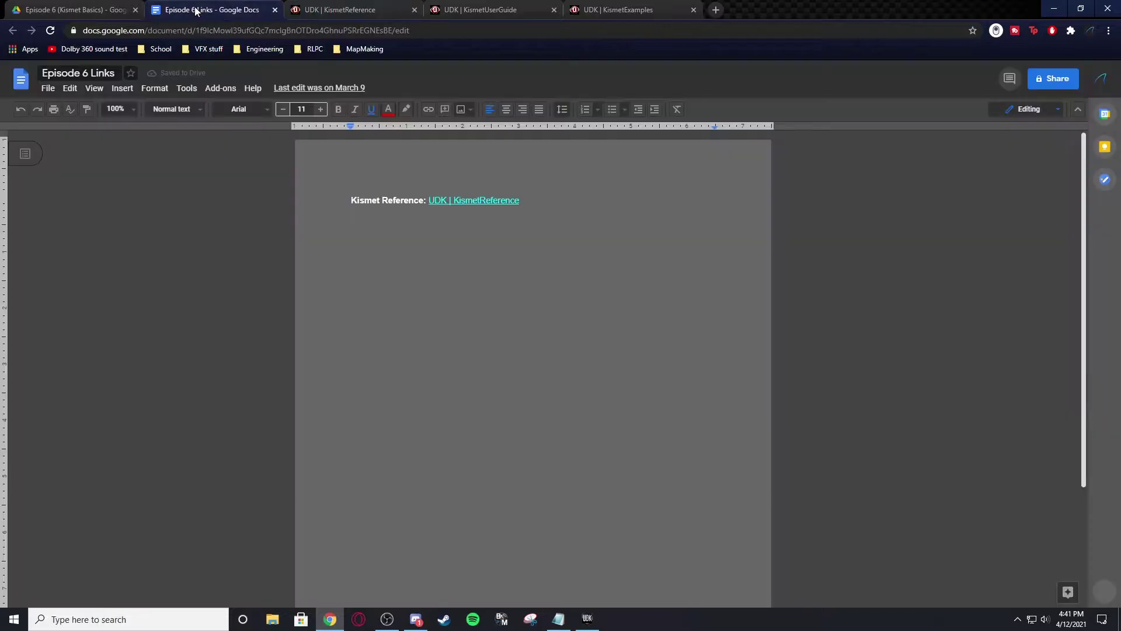
{"action": "left_click", "coordinate": [362, 7]}
{"action": "scroll", "coordinate": [304, 309], "scroll_direction": "down", "scroll_amount": 3}
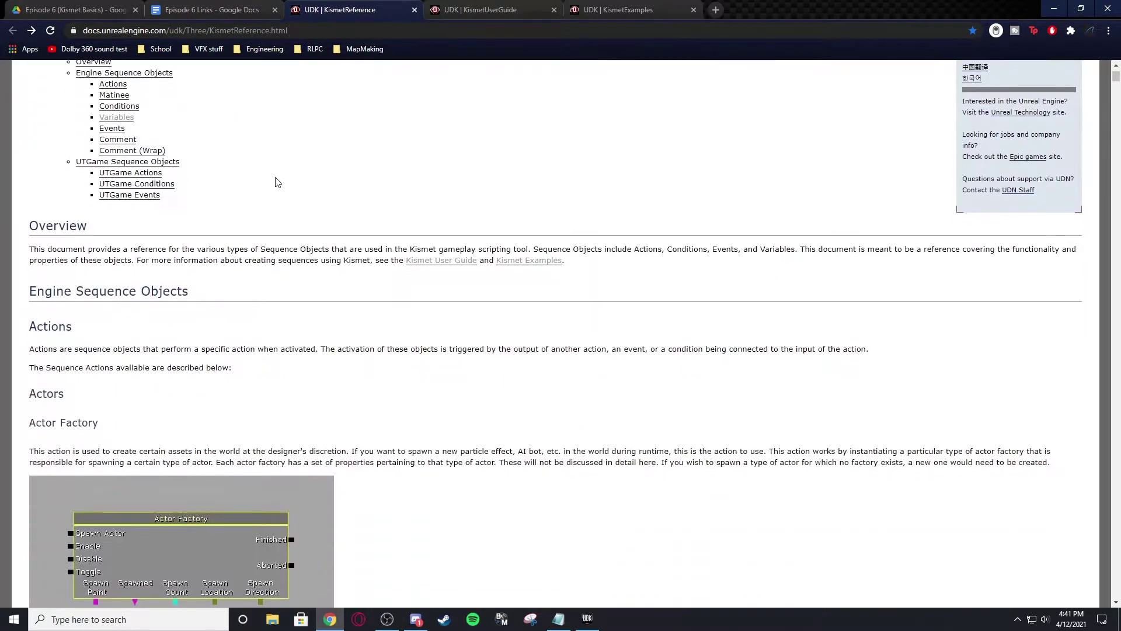
{"action": "scroll", "coordinate": [340, 233], "scroll_direction": "down", "scroll_amount": 3}
{"action": "scroll", "coordinate": [368, 237], "scroll_direction": "down", "scroll_amount": 10}
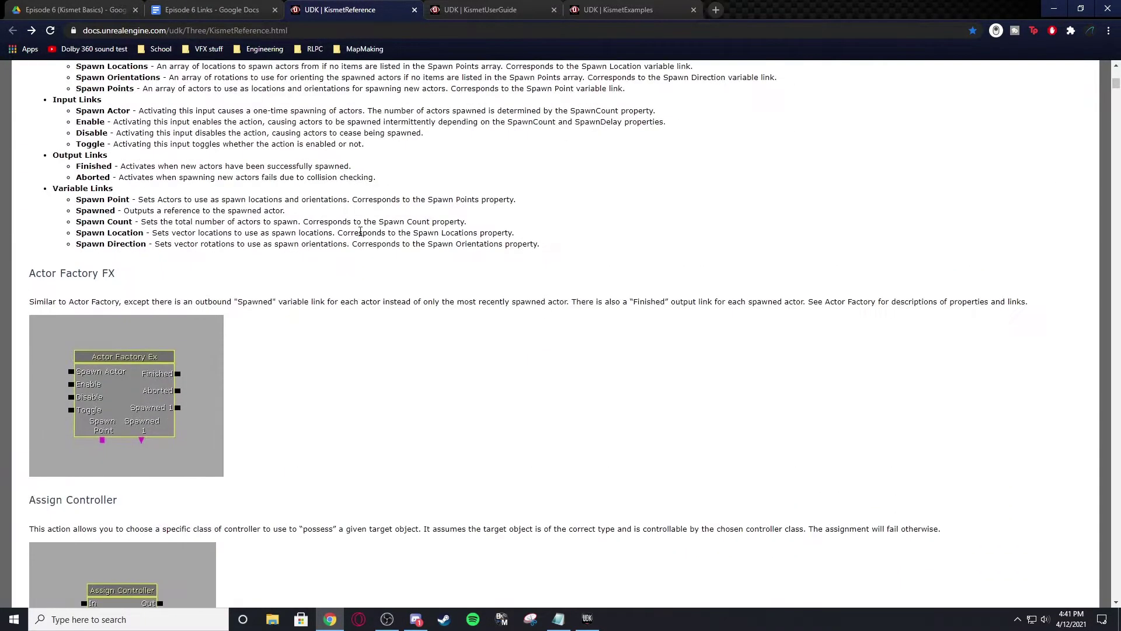
{"action": "scroll", "coordinate": [409, 239], "scroll_direction": "up", "scroll_amount": 15}
- Find "teleport" on the Kismet Reference page and read the description of the Teleport action
{"action": "key", "text": "ctrl+f"}
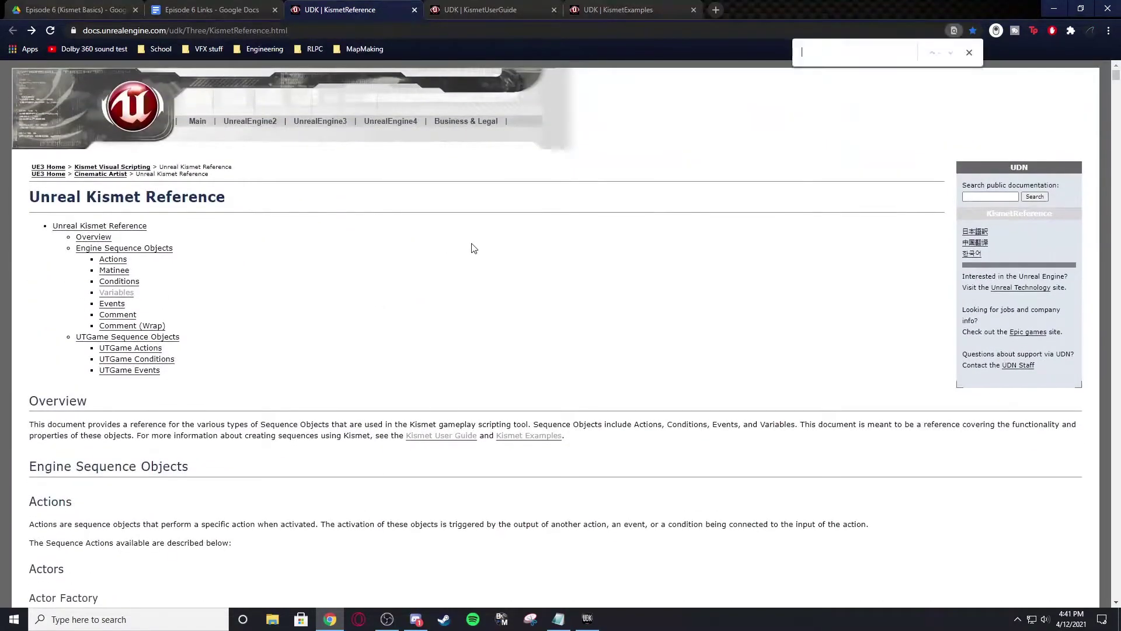
{"action": "type", "text": "teleport"}
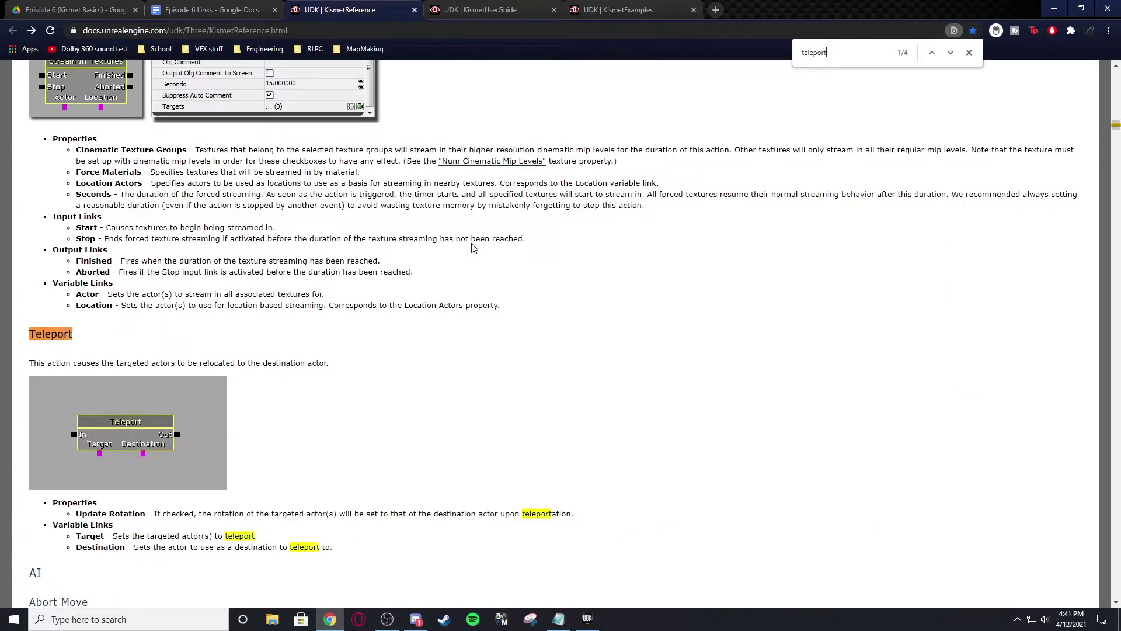
{"action": "left_click", "coordinate": [970, 53]}
{"action": "scroll", "coordinate": [108, 306], "scroll_direction": "down", "scroll_amount": 1}
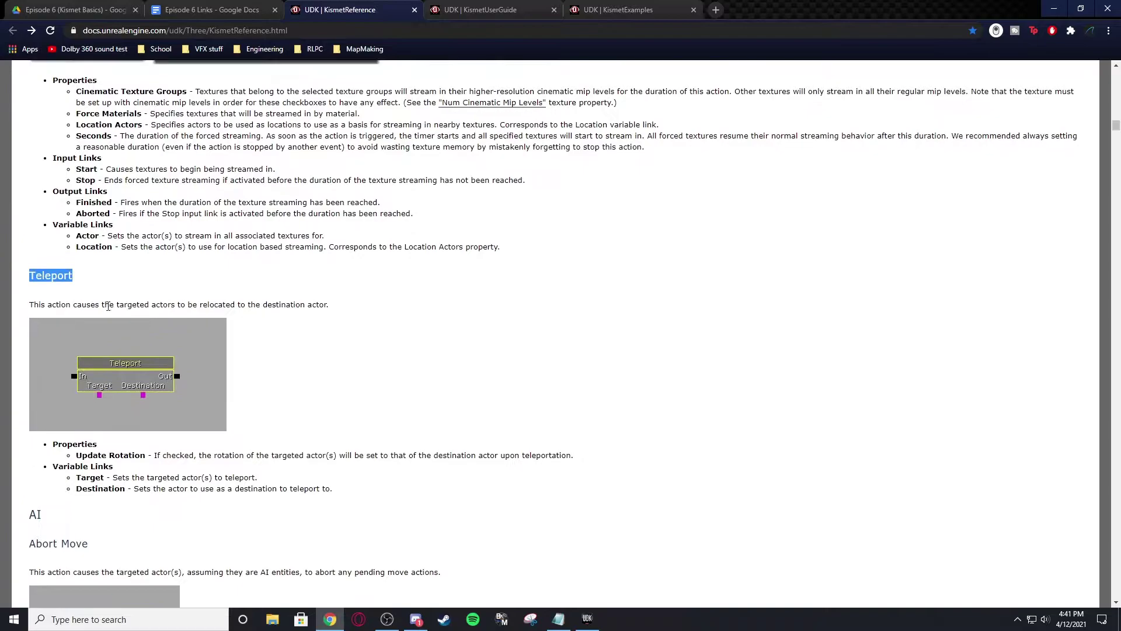
{"action": "left_click_drag", "start_coordinate": [39, 304], "coordinate": [291, 300]}
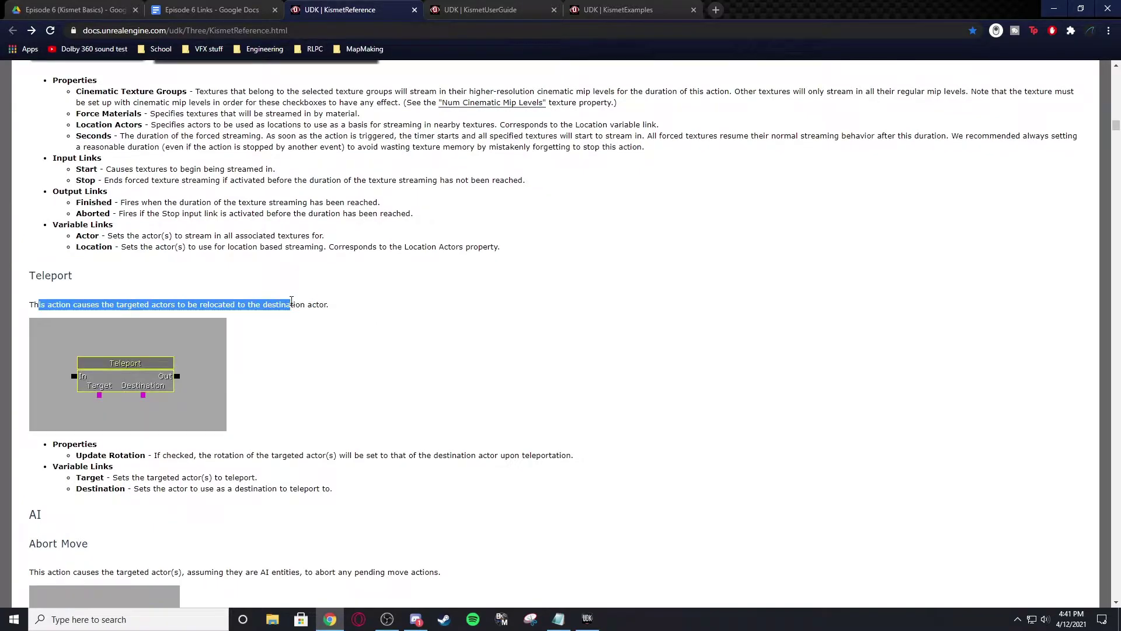
{"action": "left_click", "coordinate": [249, 318]}
{"action": "scroll", "coordinate": [261, 308], "scroll_direction": "down", "scroll_amount": 1}
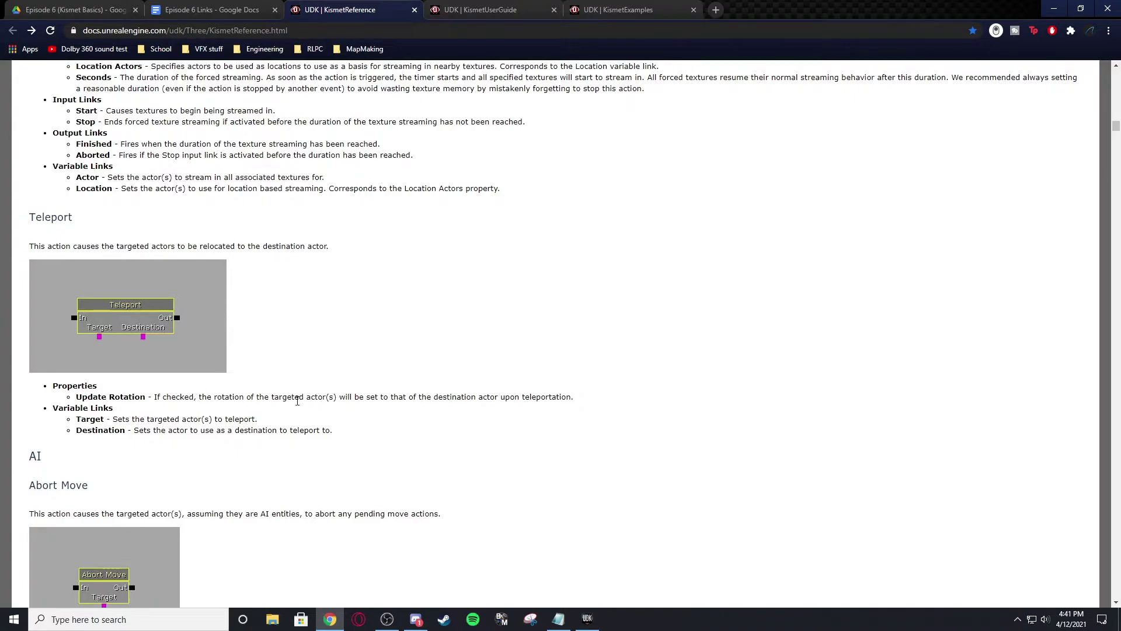
- Read the Teleport action's Target and Destination variable link descriptions, skim the actions below and return to the UnrealKismet editor
{"action": "scroll", "coordinate": [296, 399], "scroll_direction": "down", "scroll_amount": 4}
{"action": "scroll", "coordinate": [240, 342], "scroll_direction": "up", "scroll_amount": 1}
{"action": "scroll", "coordinate": [233, 337], "scroll_direction": "up", "scroll_amount": 3}
{"action": "scroll", "coordinate": [435, 365], "scroll_direction": "down", "scroll_amount": 1}
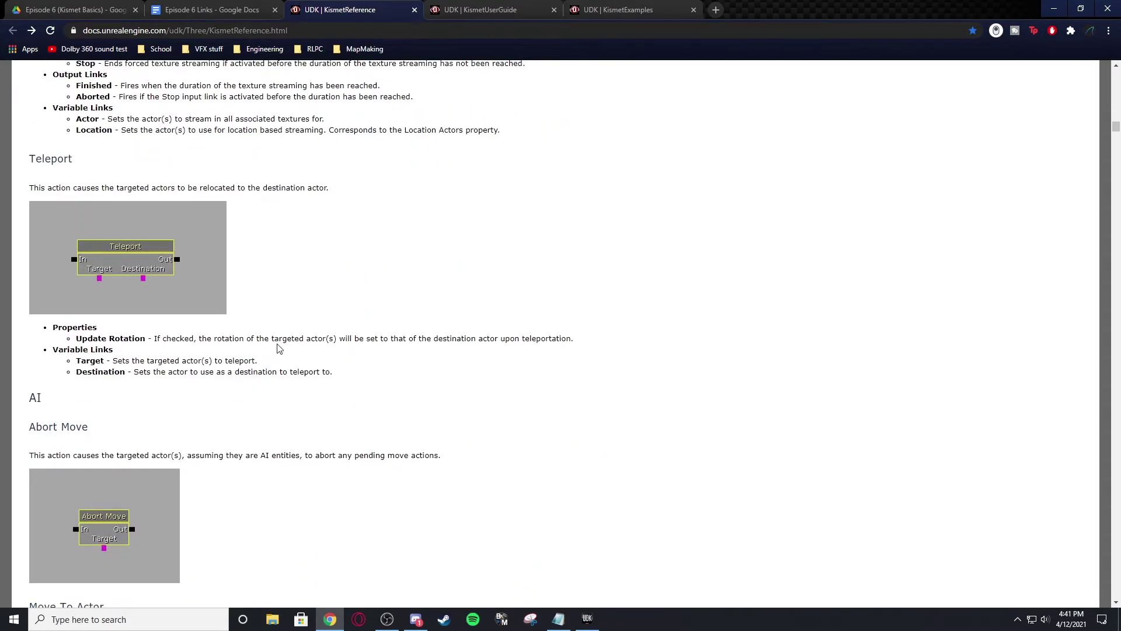
{"action": "left_click_drag", "start_coordinate": [141, 359], "coordinate": [306, 372]}
{"action": "left_click", "coordinate": [211, 363]}
{"action": "left_click", "coordinate": [305, 373]}
{"action": "scroll", "coordinate": [794, 194], "scroll_direction": "down", "scroll_amount": 20}
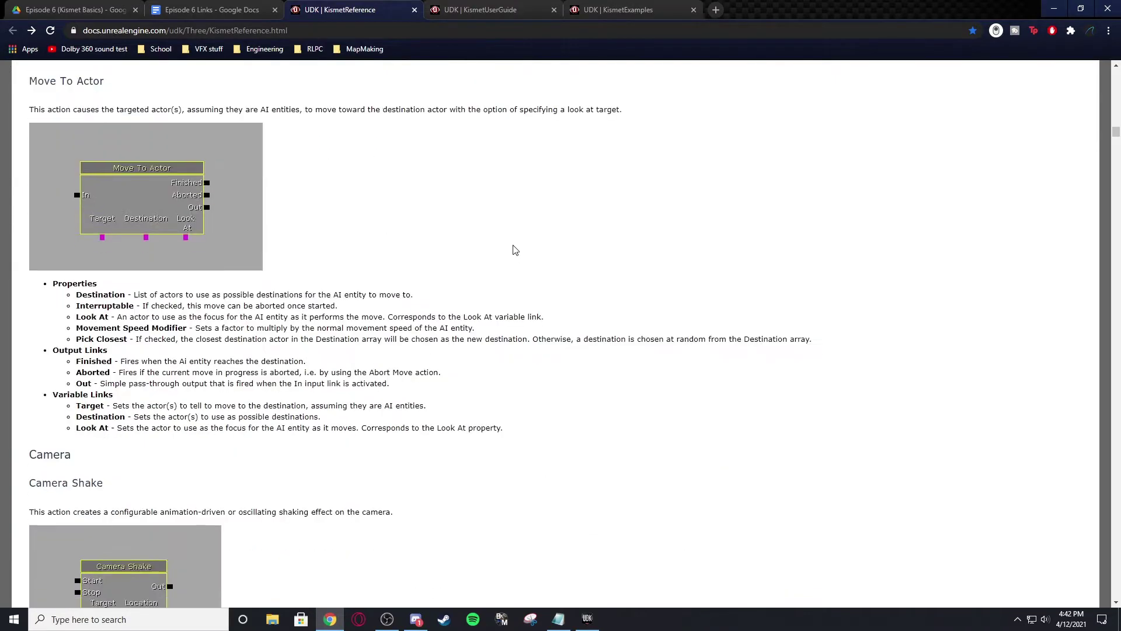
{"action": "left_click", "coordinate": [1048, 12]}
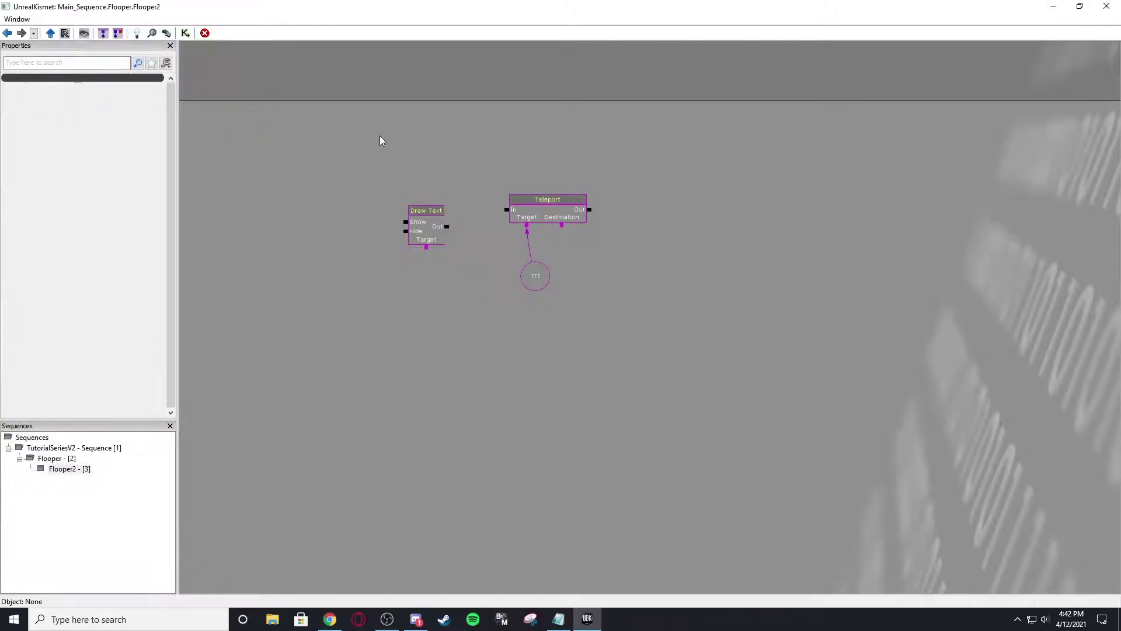
- Browse the TAGame category of new Kismet actions, close the list and minimise the Kismet window
{"action": "right_click", "coordinate": [389, 122]}
{"action": "mouse_move", "coordinate": [450, 127]}
{"action": "mouse_move", "coordinate": [597, 499]}
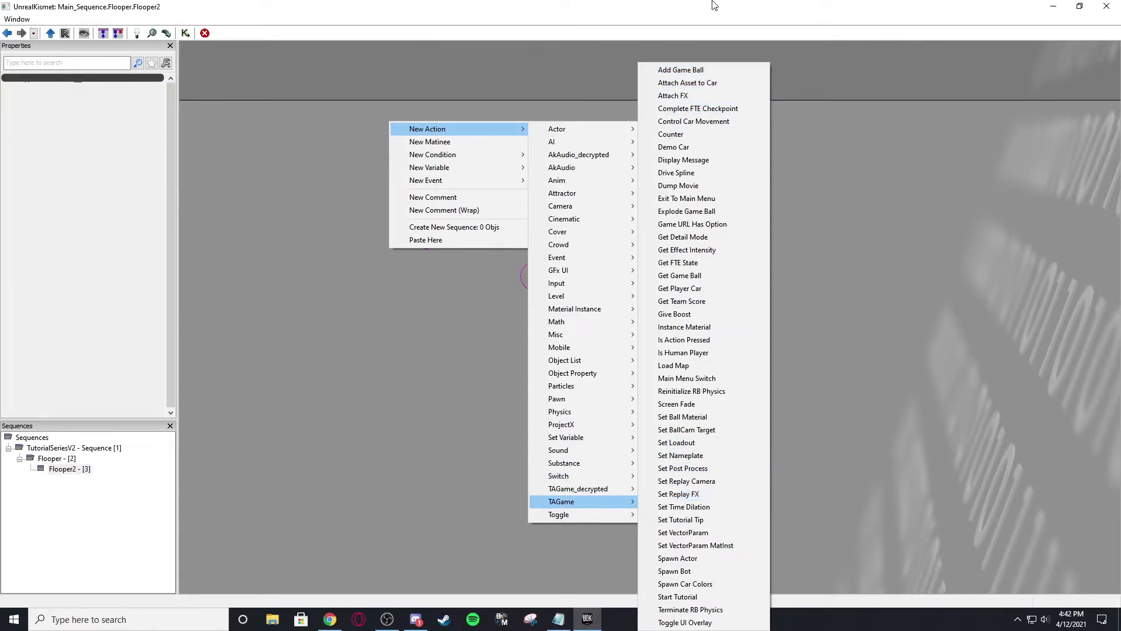
{"action": "left_click", "coordinate": [1028, 144]}
{"action": "left_click", "coordinate": [1046, 8]}
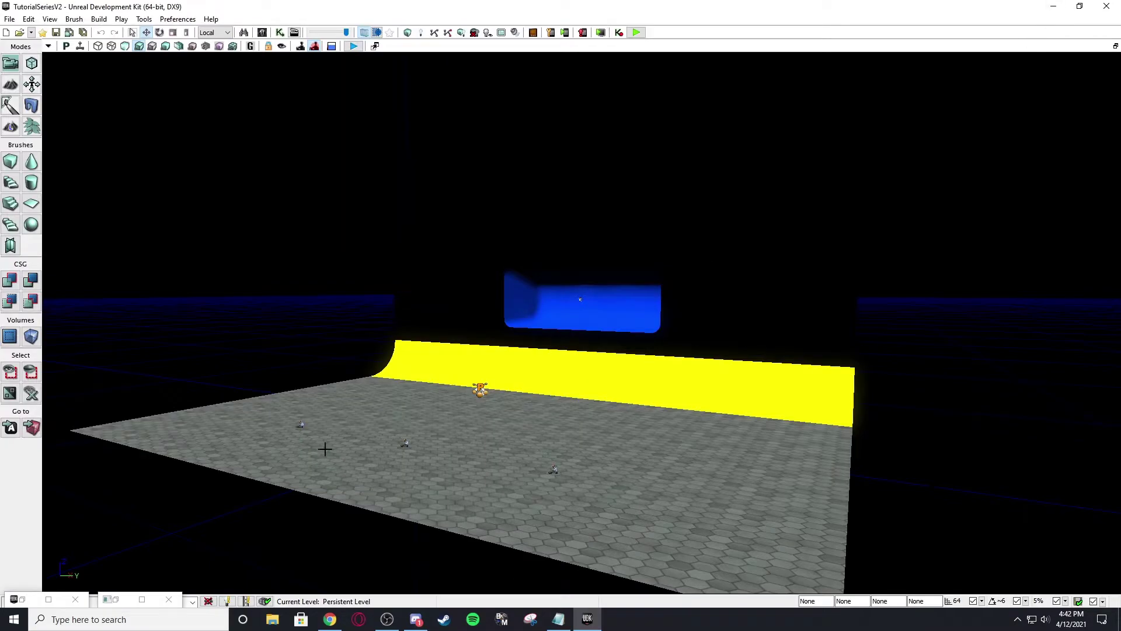
- Switch to the Kismet User Guide page in the browser and read the Tool Bar button descriptions
{"action": "left_click", "coordinate": [331, 617]}
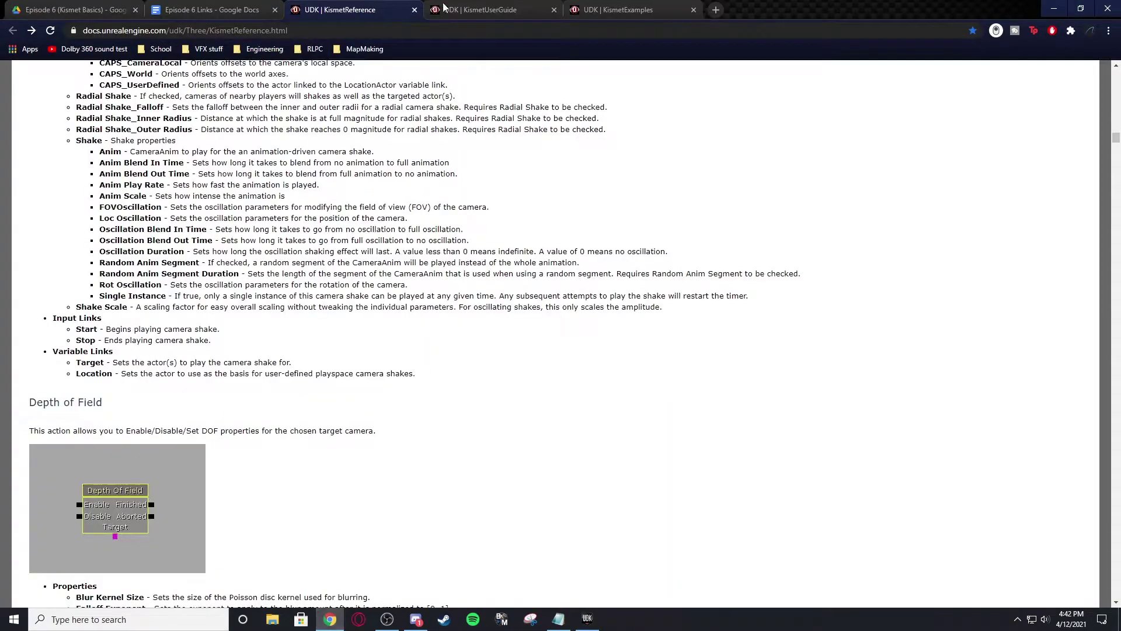
{"action": "left_click", "coordinate": [462, 7]}
{"action": "scroll", "coordinate": [215, 341], "scroll_direction": "down", "scroll_amount": 10}
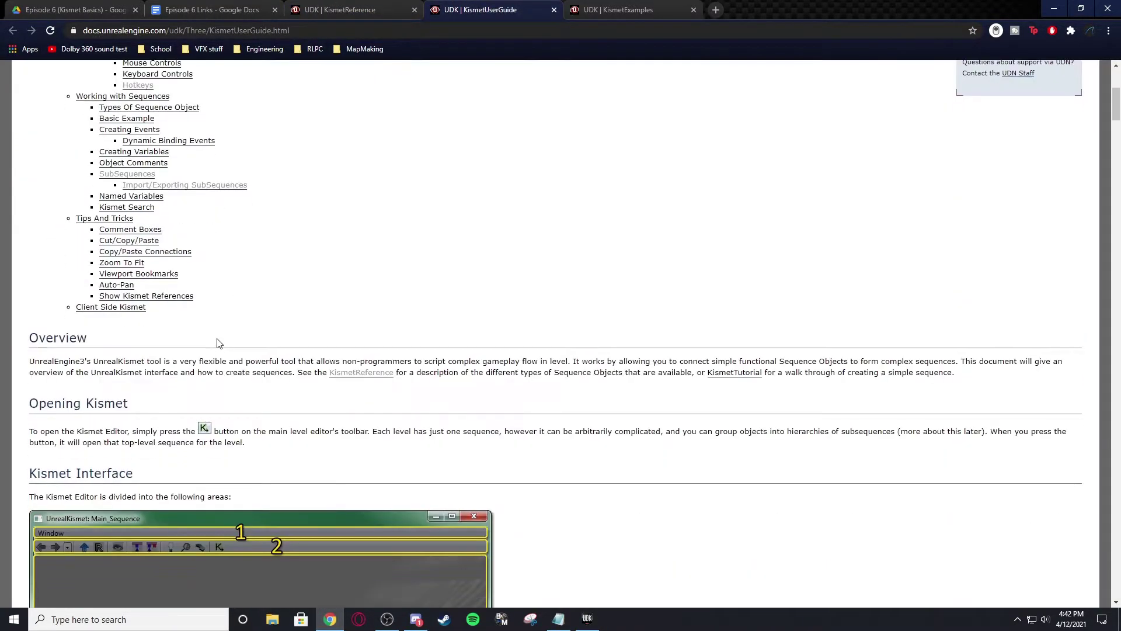
{"action": "scroll", "coordinate": [295, 350], "scroll_direction": "down", "scroll_amount": 14}
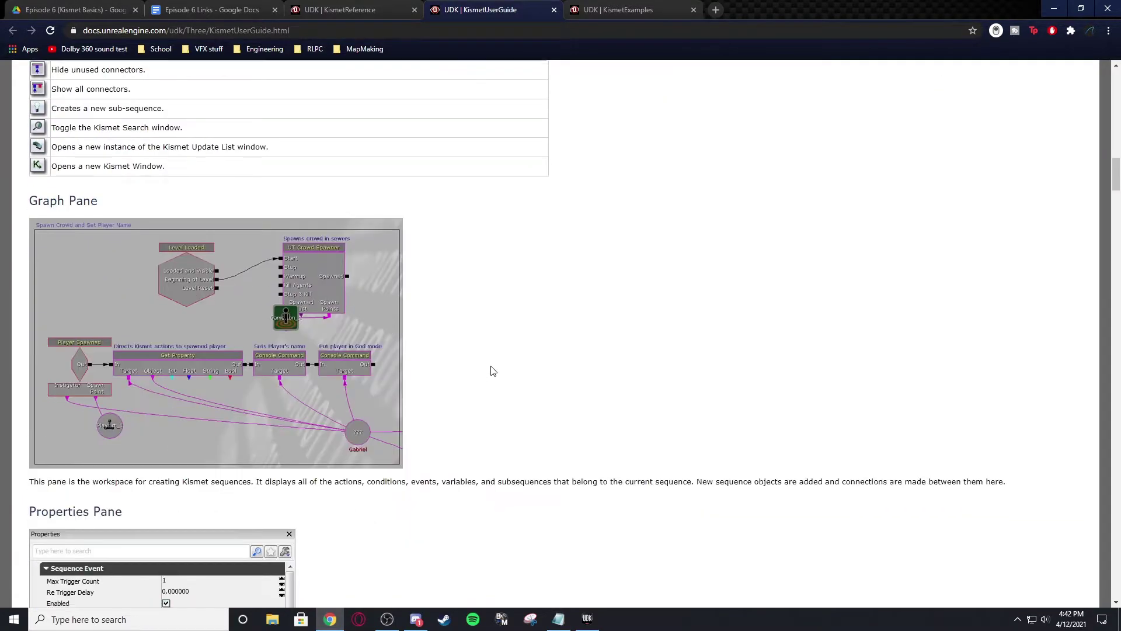
{"action": "scroll", "coordinate": [327, 342], "scroll_direction": "up", "scroll_amount": 6}
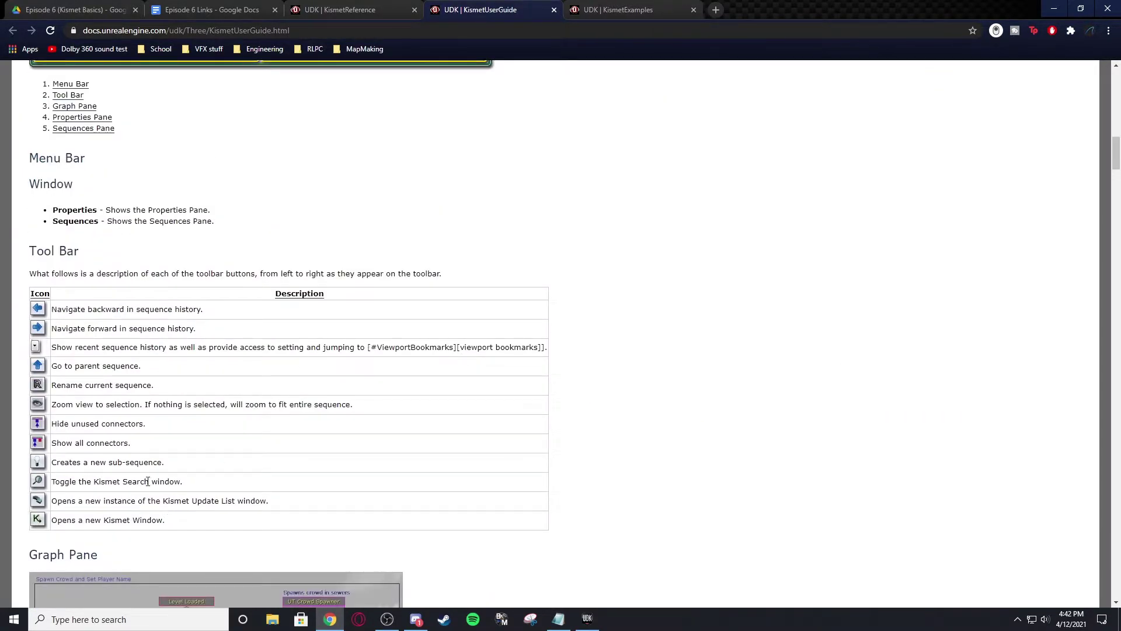
{"action": "scroll", "coordinate": [245, 297], "scroll_direction": "down", "scroll_amount": 1}
{"action": "scroll", "coordinate": [251, 274], "scroll_direction": "up", "scroll_amount": 10}
{"action": "scroll", "coordinate": [264, 269], "scroll_direction": "down", "scroll_amount": 10}
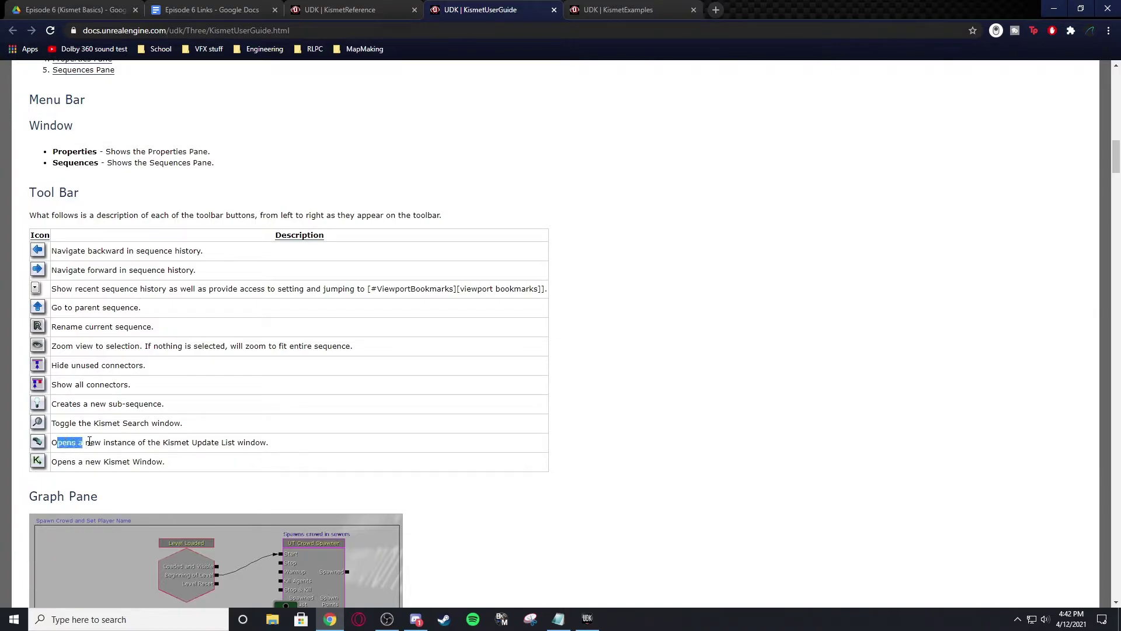
{"action": "left_click", "coordinate": [104, 440]}
{"action": "scroll", "coordinate": [111, 432], "scroll_direction": "down", "scroll_amount": 8}
{"action": "scroll", "coordinate": [117, 391], "scroll_direction": "up", "scroll_amount": 6}
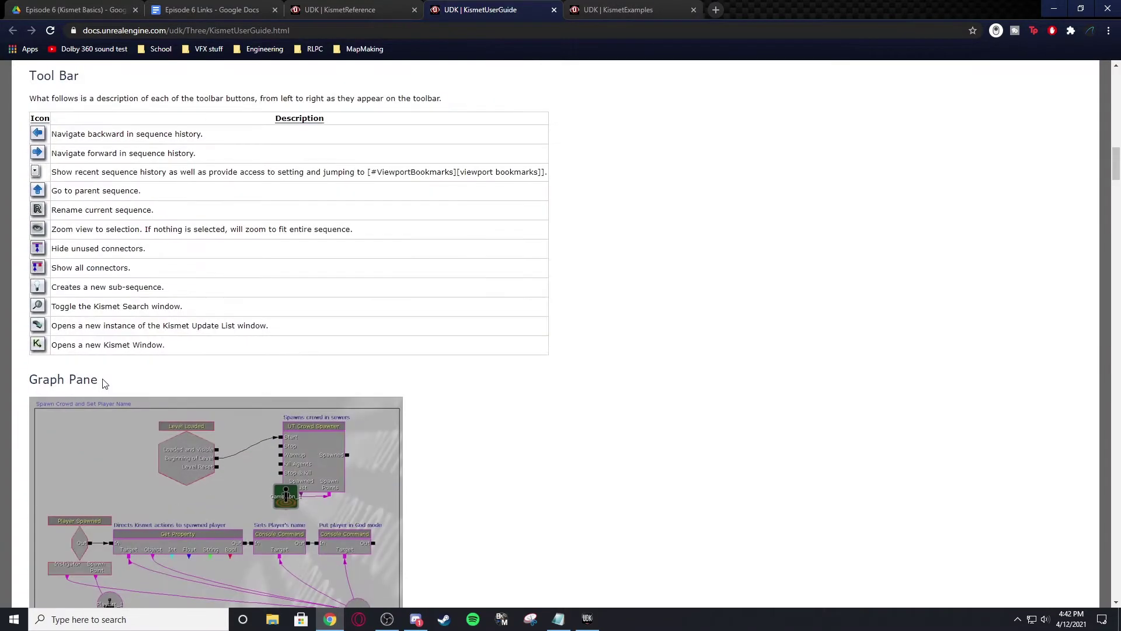
{"action": "scroll", "coordinate": [99, 403], "scroll_direction": "up", "scroll_amount": 2}
- Skim the user guide from the Graph Pane section through the hotkeys to the Working with Sequences section
{"action": "scroll", "coordinate": [257, 274], "scroll_direction": "down", "scroll_amount": 20}
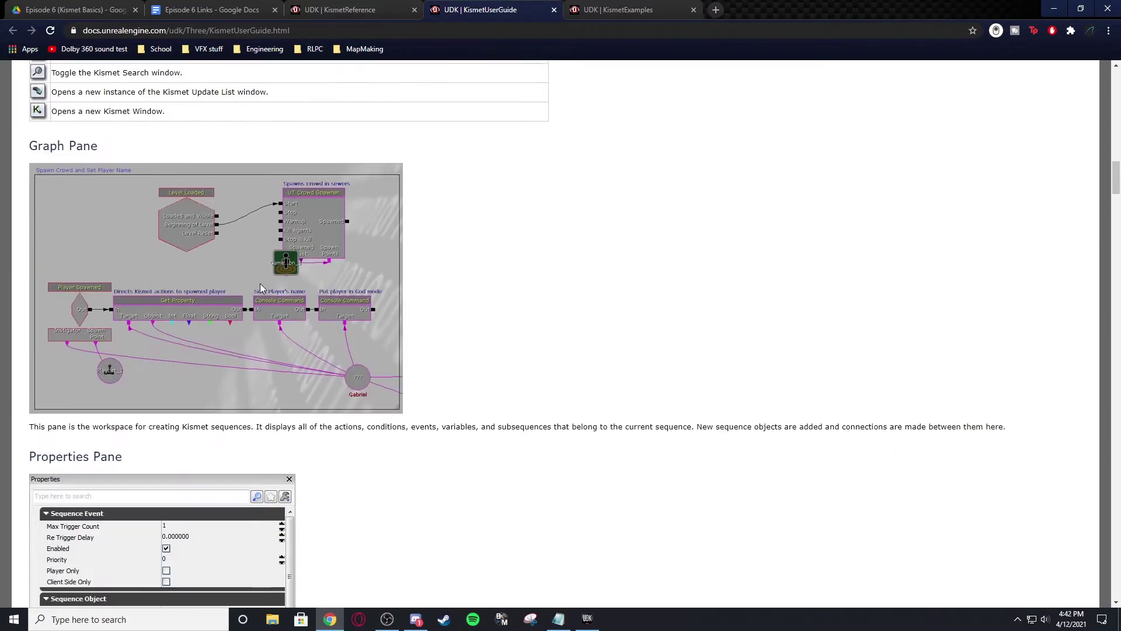
{"action": "scroll", "coordinate": [234, 251], "scroll_direction": "down", "scroll_amount": 14}
{"action": "scroll", "coordinate": [207, 232], "scroll_direction": "up", "scroll_amount": 4}
{"action": "scroll", "coordinate": [210, 234], "scroll_direction": "up", "scroll_amount": 13}
{"action": "scroll", "coordinate": [208, 248], "scroll_direction": "down", "scroll_amount": 4}
{"action": "scroll", "coordinate": [221, 251], "scroll_direction": "down", "scroll_amount": 20}
{"action": "scroll", "coordinate": [233, 248], "scroll_direction": "up", "scroll_amount": 7}
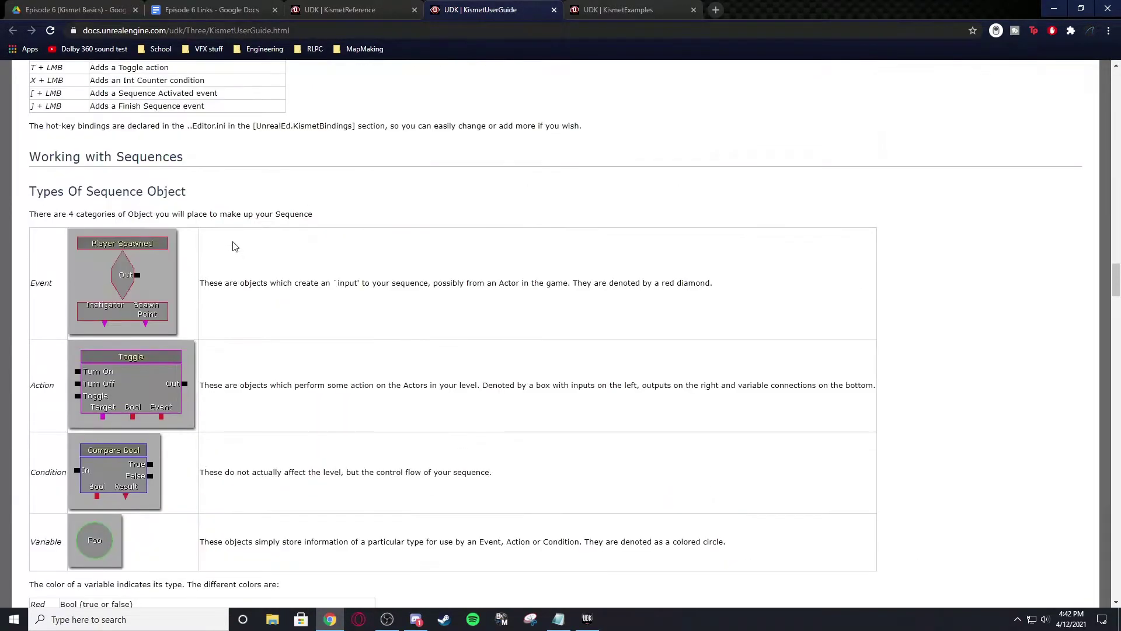
- Read the types of sequence objects and variable colours in the user guide and skim the sections down to Named Variables
{"action": "scroll", "coordinate": [130, 251], "scroll_direction": "down", "scroll_amount": 1}
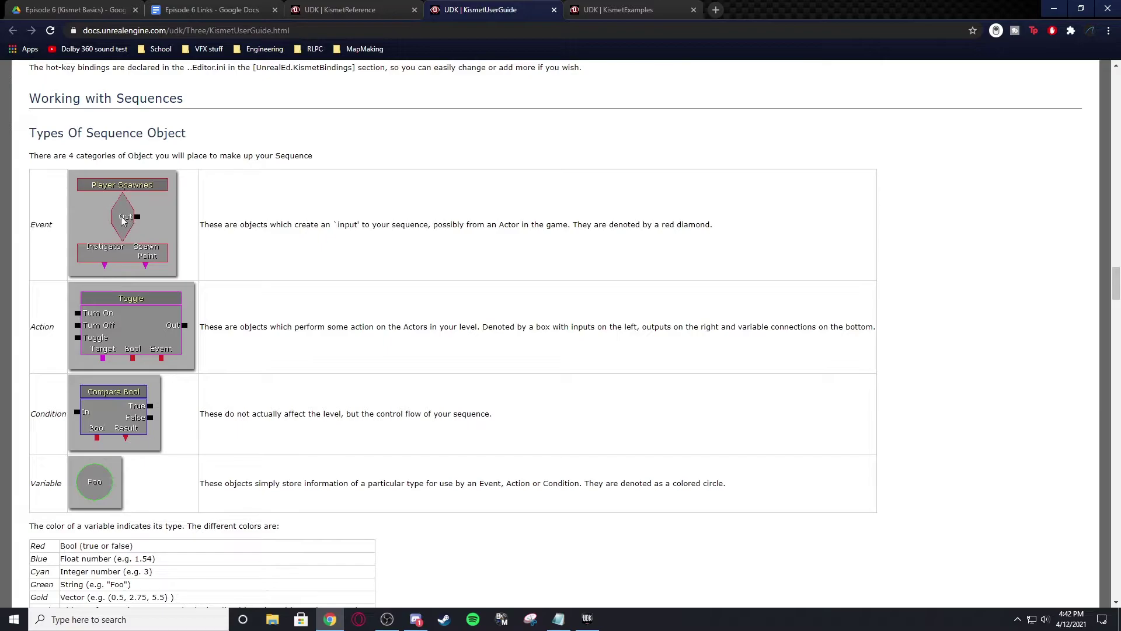
{"action": "scroll", "coordinate": [92, 438], "scroll_direction": "down", "scroll_amount": 9}
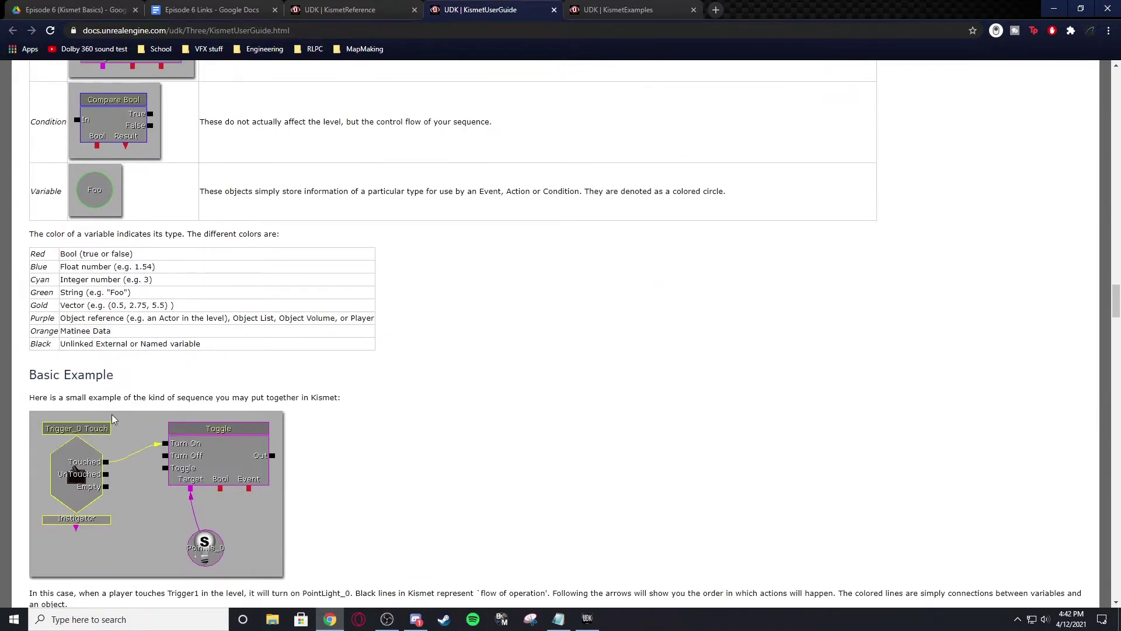
{"action": "scroll", "coordinate": [124, 178], "scroll_direction": "down", "scroll_amount": 20}
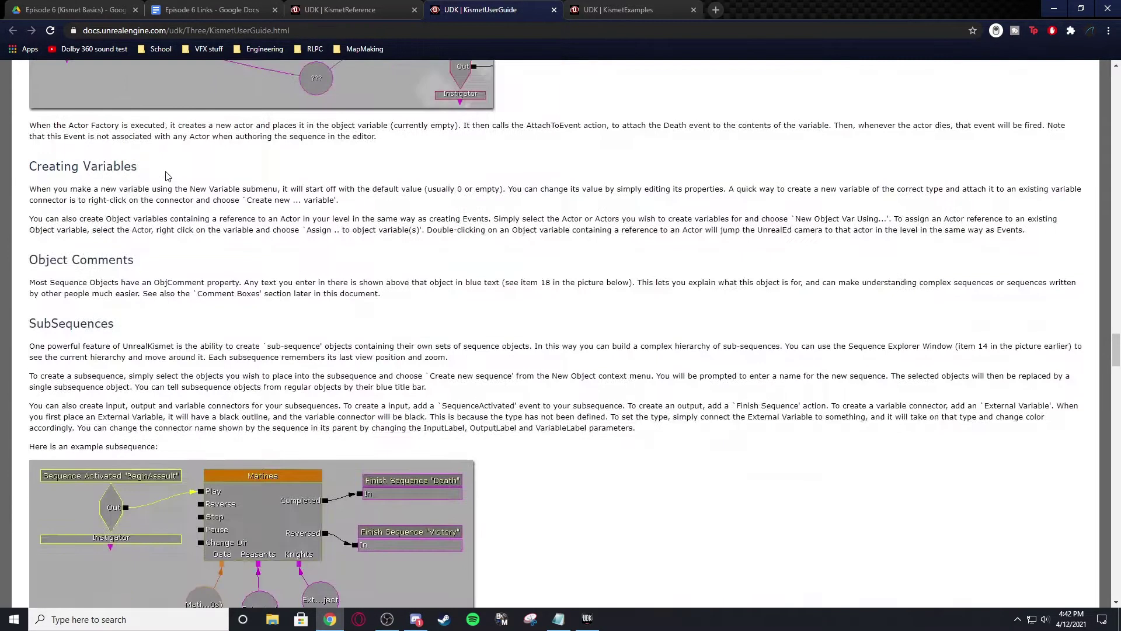
{"action": "scroll", "coordinate": [182, 157], "scroll_direction": "down", "scroll_amount": 20}
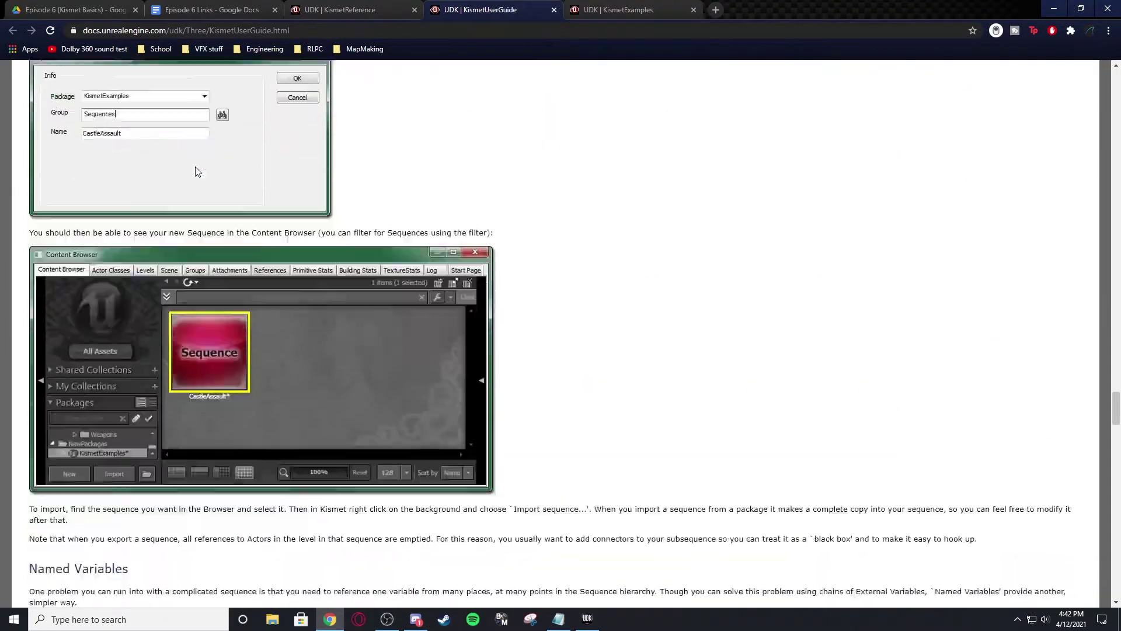
{"action": "scroll", "coordinate": [287, 239], "scroll_direction": "down", "scroll_amount": 12}
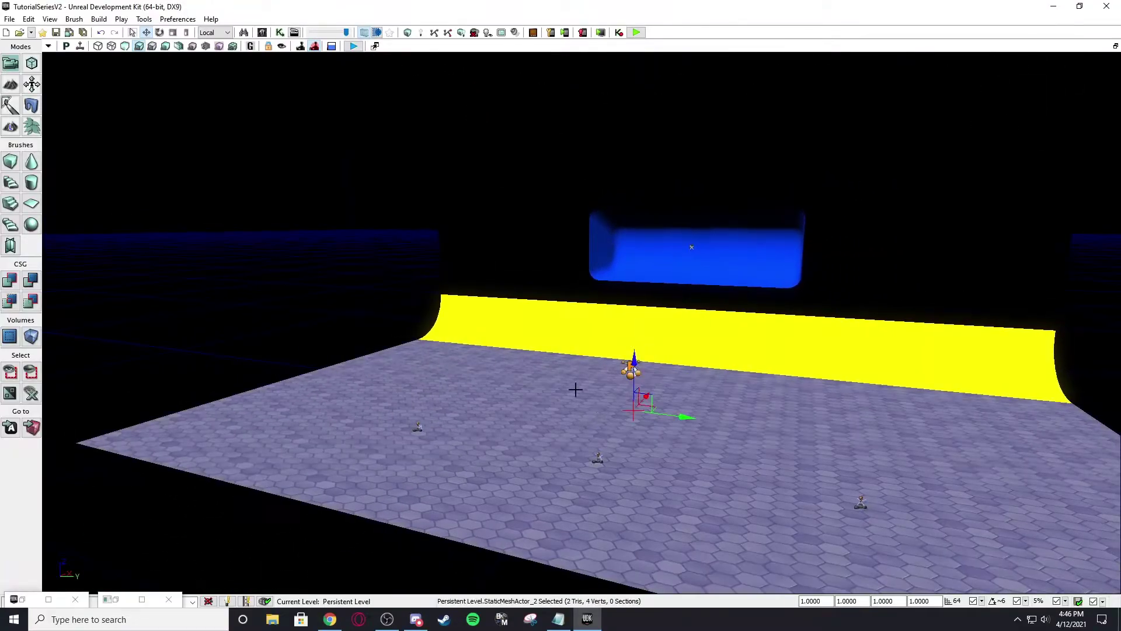
- Look around the level in the Unreal Development Kit, inspect the Main_Sequence graph in Kismet and return to the level view
{"action": "right_click_drag", "start_coordinate": [576, 390], "coordinate": [549, 404]}
{"action": "left_click", "coordinate": [432, 281]}
{"action": "right_click_drag", "start_coordinate": [432, 282], "coordinate": [194, 548]}
{"action": "key", "text": "w"}
{"action": "left_click", "coordinate": [121, 593]}
{"action": "left_click", "coordinate": [115, 600]}
{"action": "left_click", "coordinate": [539, 30]}
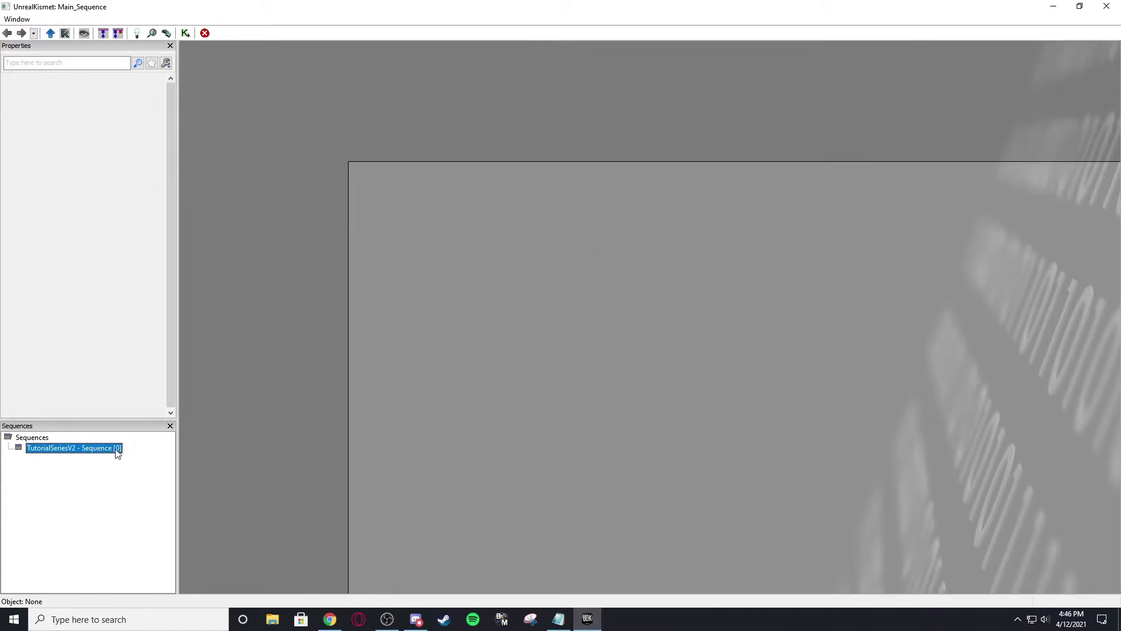
{"action": "left_click_drag", "start_coordinate": [441, 269], "coordinate": [381, 275]}
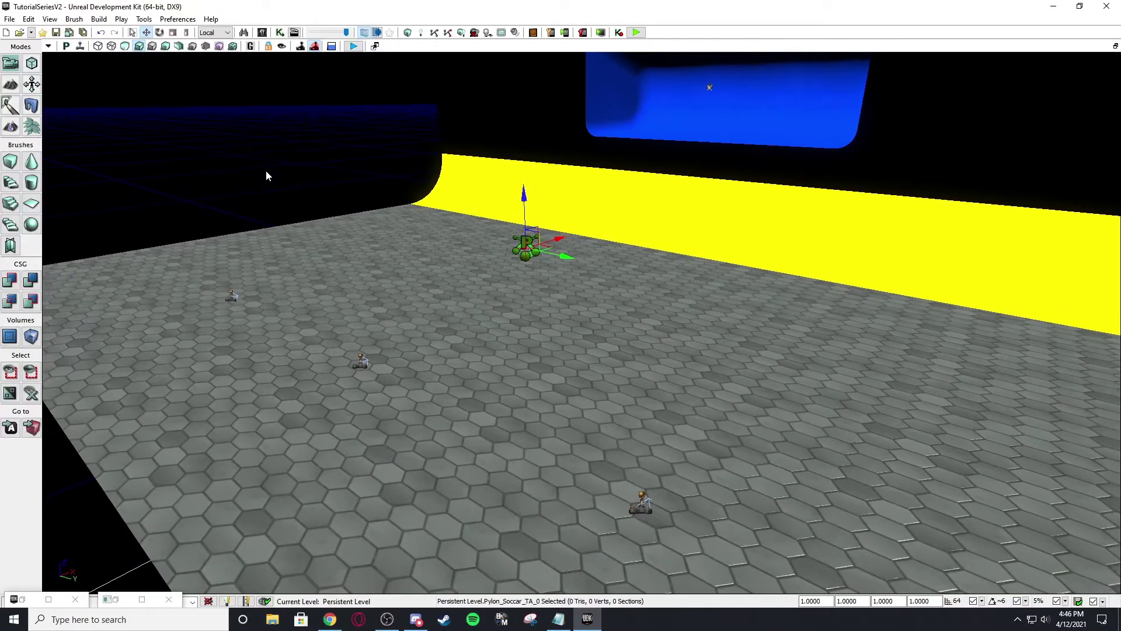
- Build a cube brush in the level and select it
{"action": "scroll", "coordinate": [266, 175], "scroll_direction": "down", "scroll_amount": 5}
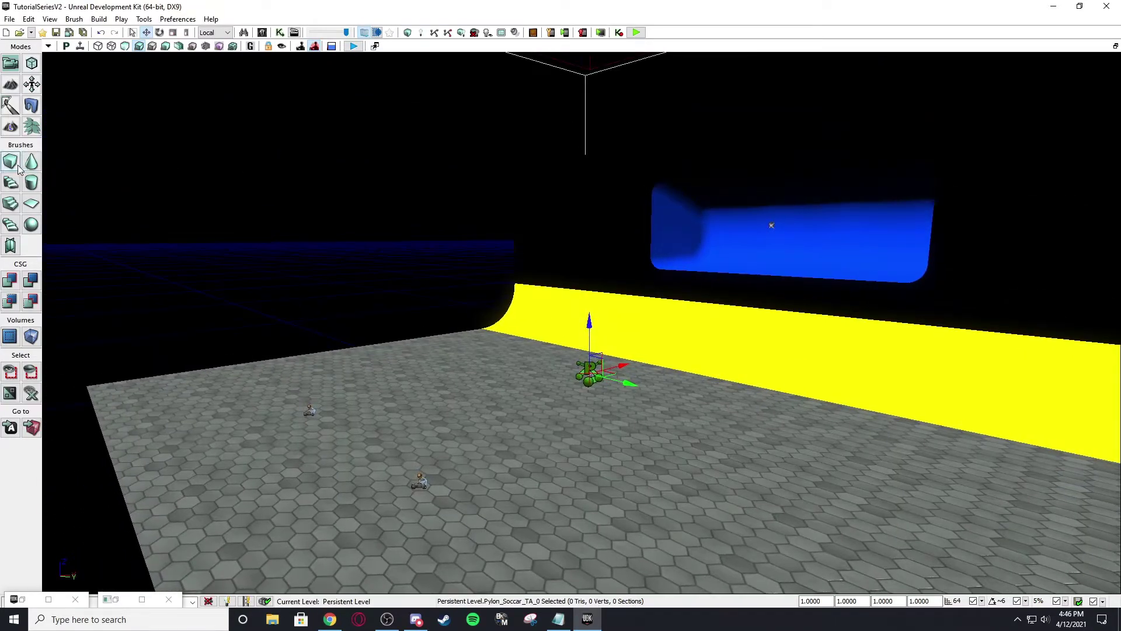
{"action": "right_click_drag", "start_coordinate": [424, 228], "coordinate": [418, 264]}
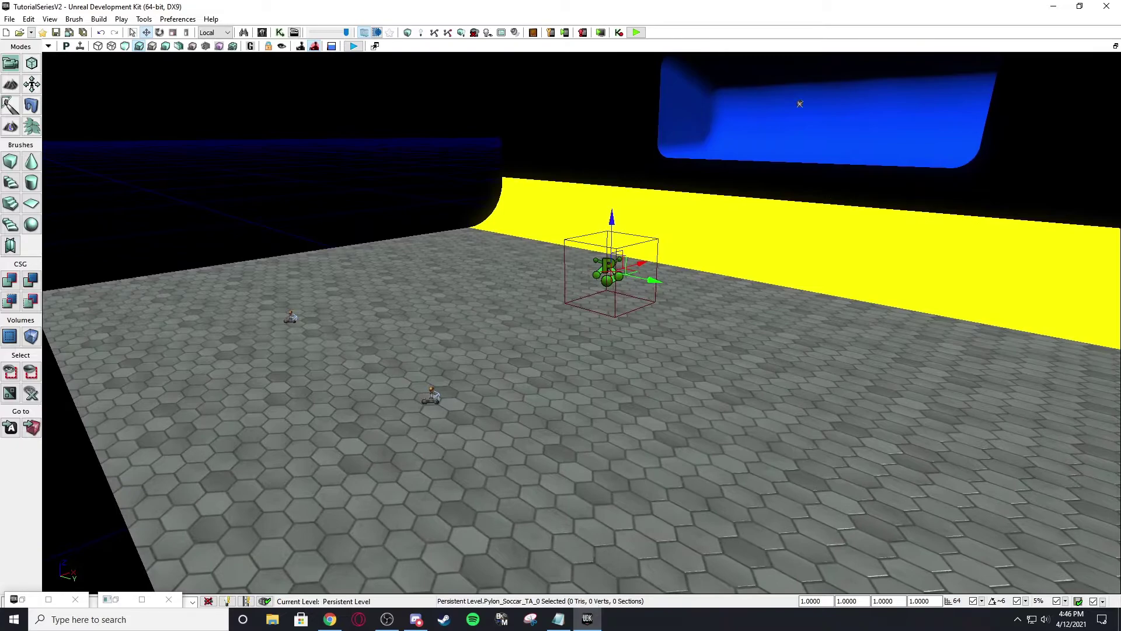
{"action": "left_click", "coordinate": [561, 240]}
{"action": "mouse_move", "coordinate": [561, 240]}
{"action": "right_mouse_down"}
{"action": "mouse_move", "coordinate": [558, 292]}
{"action": "mouse_move", "coordinate": [607, 245]}
{"action": "mouse_move", "coordinate": [576, 230]}
{"action": "right_mouse_up"}
{"action": "scroll", "coordinate": [576, 230], "scroll_direction": "down", "scroll_amount": 8}
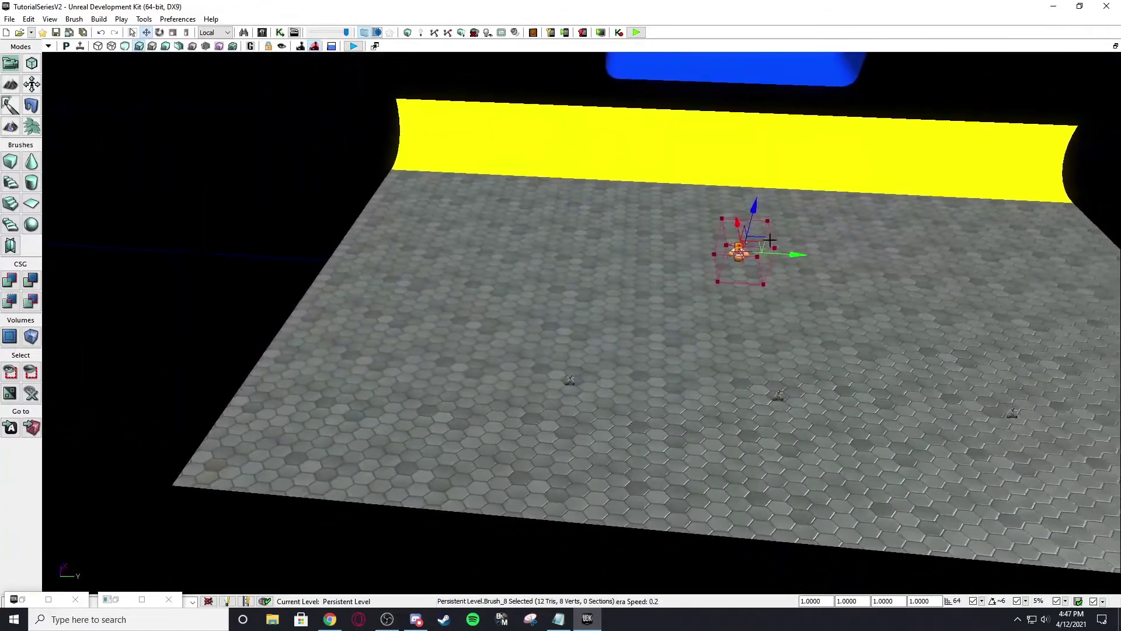
- Move the cube brush away from the pylon to the side edge of the floor and scale it up
{"action": "mouse_move", "coordinate": [755, 242]}
{"action": "left_mouse_down"}
{"action": "mouse_move", "coordinate": [432, 291]}
{"action": "mouse_move", "coordinate": [397, 263]}
{"action": "mouse_move", "coordinate": [496, 262]}
{"action": "mouse_move", "coordinate": [481, 264]}
{"action": "left_mouse_up"}
{"action": "key", "text": "space"}
{"action": "key", "text": "space"}
{"action": "right_click_drag", "start_coordinate": [406, 266], "coordinate": [303, 224]}
{"action": "mouse_move", "coordinate": [461, 337]}
{"action": "right_mouse_down"}
{"action": "mouse_move", "coordinate": [432, 257]}
{"action": "mouse_move", "coordinate": [480, 257]}
{"action": "mouse_move", "coordinate": [499, 332]}
{"action": "mouse_move", "coordinate": [618, 316]}
{"action": "mouse_move", "coordinate": [555, 310]}
{"action": "mouse_move", "coordinate": [602, 310]}
{"action": "right_mouse_up"}
{"action": "key", "text": "space"}
{"action": "key", "text": "space"}
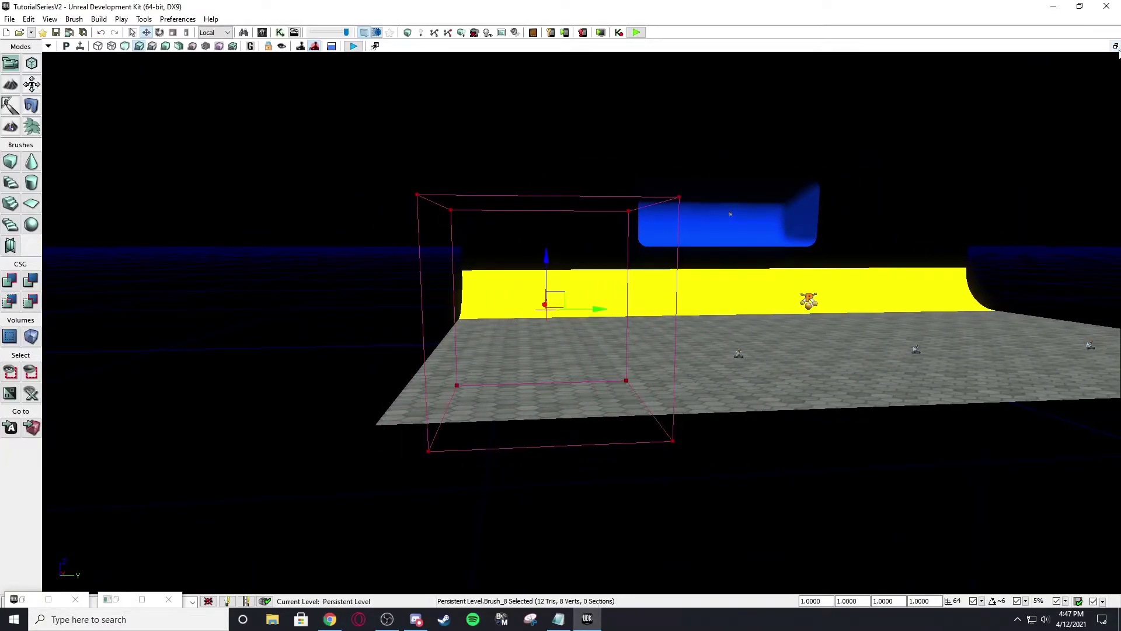
- Check the cube brush's size and position in the four-viewport layout and return to the maximised perspective view
{"action": "left_click", "coordinate": [1115, 46]}
{"action": "right_click_drag", "start_coordinate": [693, 235], "coordinate": [744, 188]}
{"action": "scroll", "coordinate": [724, 218], "scroll_direction": "down", "scroll_amount": 6}
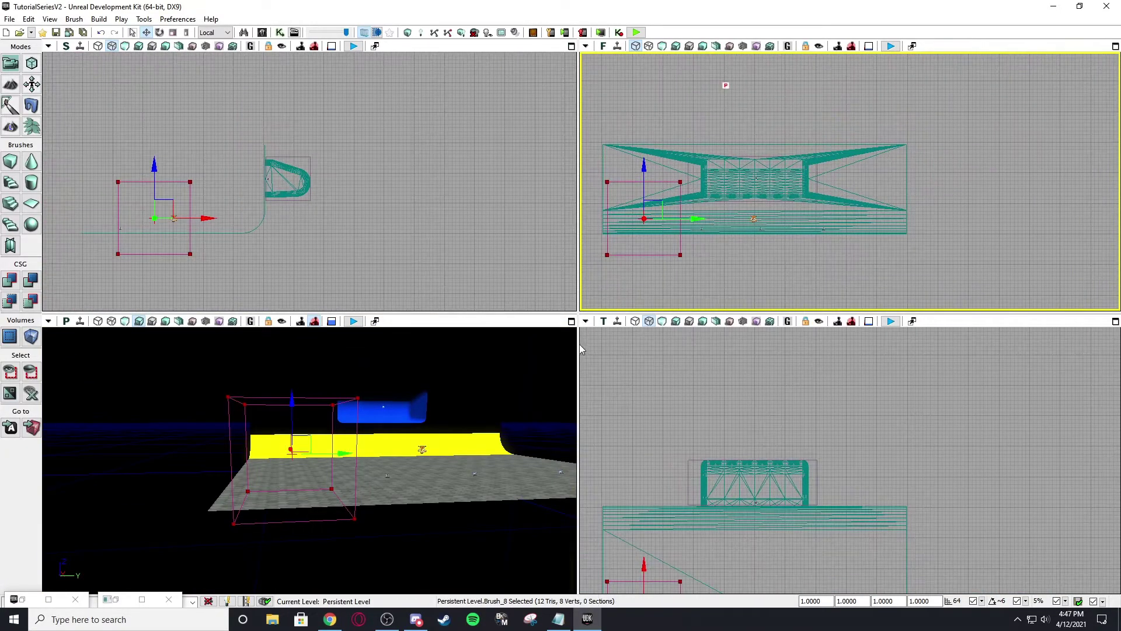
{"action": "left_click", "coordinate": [571, 321]}
- Add a TriggerVolume from the cube brush at the side of the floor
{"action": "right_click_drag", "start_coordinate": [577, 329], "coordinate": [99, 295]}
{"action": "right_click", "coordinate": [30, 337]}
{"action": "left_click", "coordinate": [89, 585]}
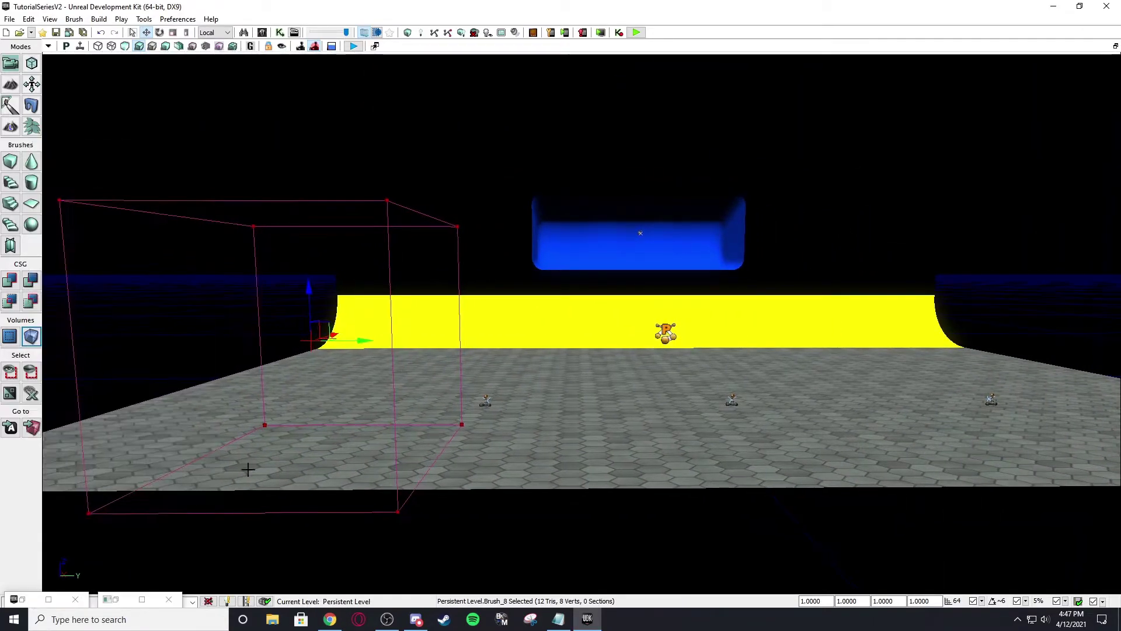
{"action": "mouse_move", "coordinate": [444, 371]}
{"action": "right_mouse_down"}
{"action": "mouse_move", "coordinate": [437, 351]}
{"action": "mouse_move", "coordinate": [449, 352]}
{"action": "right_mouse_up"}
{"action": "left_click", "coordinate": [522, 414]}
{"action": "right_click_drag", "start_coordinate": [521, 414], "coordinate": [521, 414]}
{"action": "left_click_drag", "start_coordinate": [521, 414], "coordinate": [379, 425]}
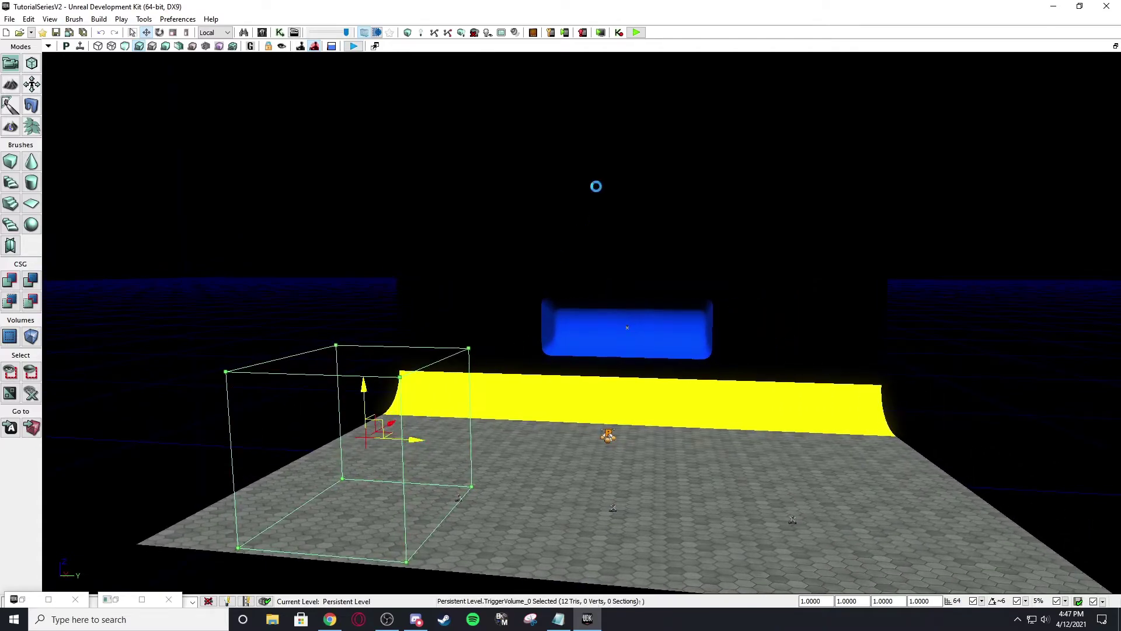
- Duplicate the trigger volume and place one of the two high above the floor and goal
{"action": "left_click_drag", "start_coordinate": [602, 173], "coordinate": [658, 169]}
{"action": "right_click_drag", "start_coordinate": [637, 257], "coordinate": [663, 244]}
{"action": "right_click_drag", "start_coordinate": [496, 214], "coordinate": [469, 208]}
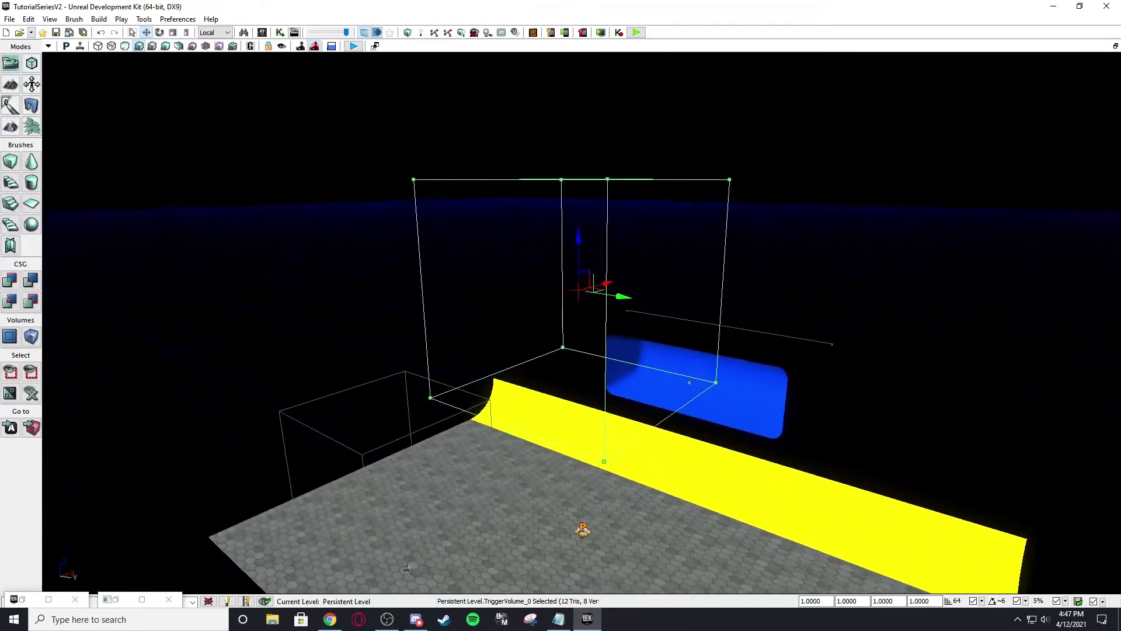
{"action": "mouse_move", "coordinate": [447, 334]}
{"action": "right_mouse_down"}
{"action": "mouse_move", "coordinate": [456, 321]}
{"action": "mouse_move", "coordinate": [445, 344]}
{"action": "mouse_move", "coordinate": [457, 332]}
{"action": "right_mouse_up"}
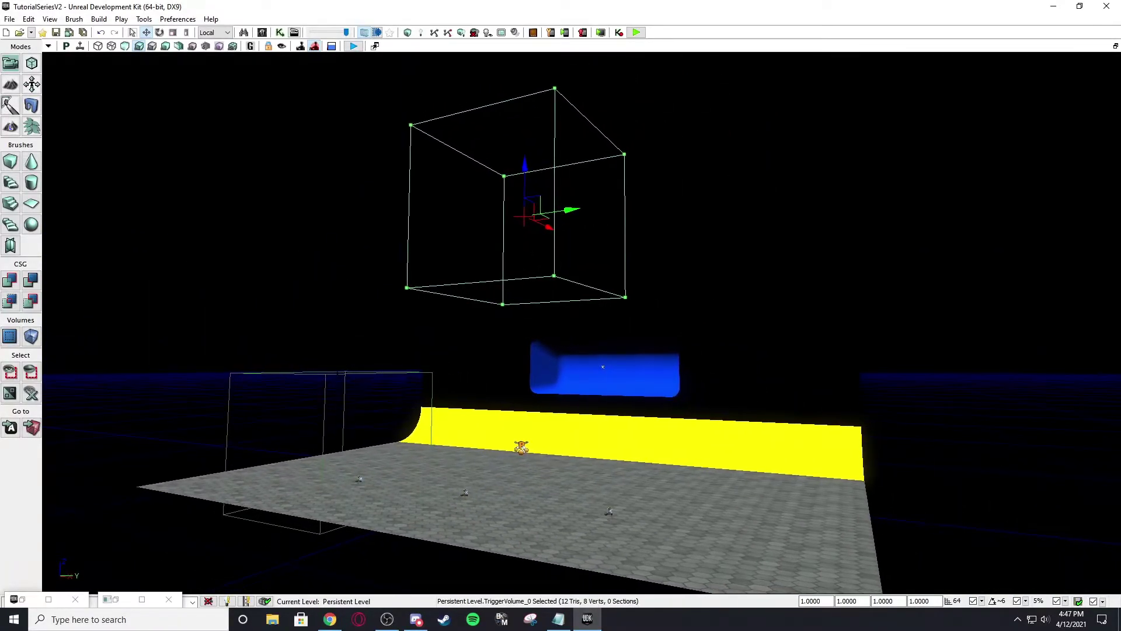
{"action": "right_click_drag", "start_coordinate": [365, 383], "coordinate": [375, 364]}
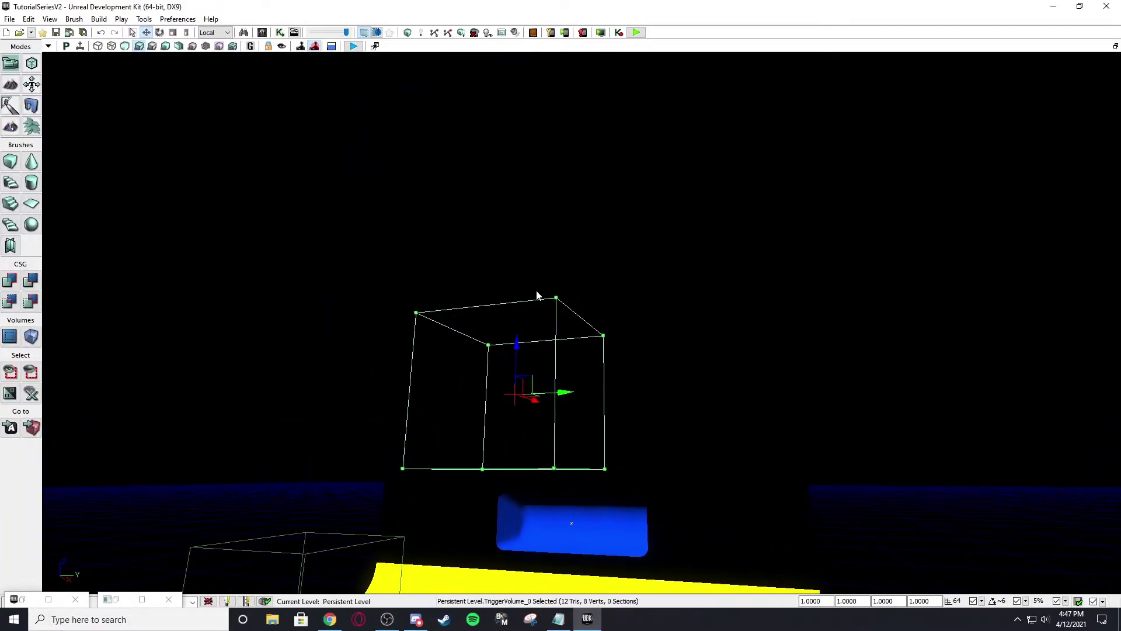
- Add a PathNode actor to the level near the upper trigger volume
{"action": "mouse_move", "coordinate": [535, 310]}
{"action": "right_mouse_down"}
{"action": "mouse_move", "coordinate": [536, 327]}
{"action": "mouse_move", "coordinate": [530, 295]}
{"action": "right_mouse_up"}
{"action": "right_click_drag", "start_coordinate": [801, 435], "coordinate": [590, 292]}
{"action": "key", "text": "w"}
{"action": "key", "text": "w"}
{"action": "key", "text": "s"}
{"action": "right_click_drag", "start_coordinate": [570, 362], "coordinate": [456, 341]}
{"action": "right_click", "coordinate": [457, 342]}
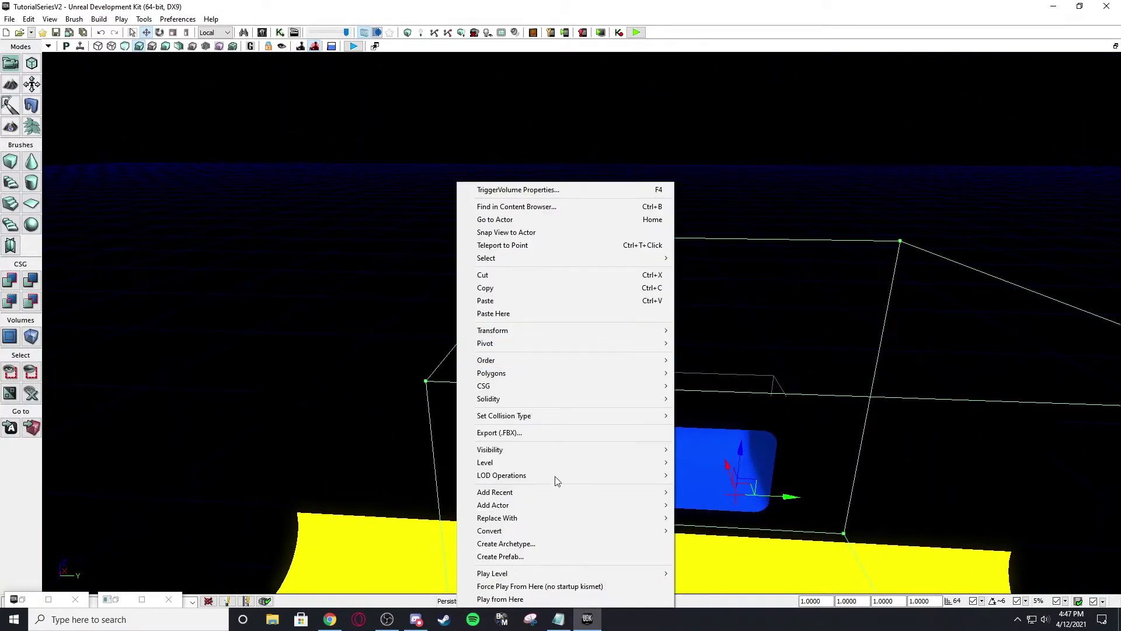
{"action": "mouse_move", "coordinate": [584, 505]}
{"action": "left_click", "coordinate": [719, 569]}
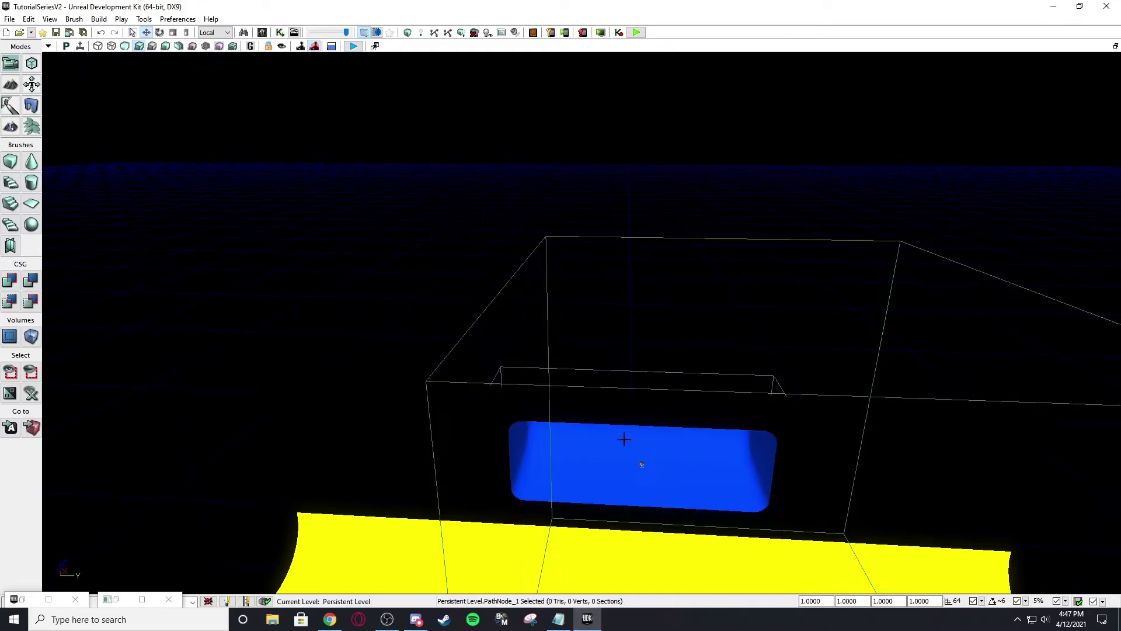
- Move the new path node up towards the upper trigger volume and adjust its position from several viewing angles
{"action": "key", "text": "s"}
{"action": "right_click_drag", "start_coordinate": [717, 525], "coordinate": [584, 435]}
{"action": "key", "text": "d"}
{"action": "left_click_drag", "start_coordinate": [580, 441], "coordinate": [546, 110]}
{"action": "right_click_drag", "start_coordinate": [546, 111], "coordinate": [657, 67]}
{"action": "key", "text": "a"}
{"action": "key", "text": "s"}
{"action": "mouse_move", "coordinate": [524, 188]}
{"action": "right_mouse_down"}
{"action": "mouse_move", "coordinate": [575, 171]}
{"action": "mouse_move", "coordinate": [524, 189]}
{"action": "right_mouse_up"}
{"action": "key", "text": "a"}
{"action": "key", "text": "d"}
{"action": "left_click_drag", "start_coordinate": [524, 189], "coordinate": [524, 188]}
{"action": "left_click_drag", "start_coordinate": [439, 225], "coordinate": [611, 495]}
{"action": "right_click_drag", "start_coordinate": [631, 483], "coordinate": [225, 531]}
{"action": "key", "text": "d"}
{"action": "left_click_drag", "start_coordinate": [543, 316], "coordinate": [624, 317]}
{"action": "right_click_drag", "start_coordinate": [624, 317], "coordinate": [954, 309]}
{"action": "key", "text": "a"}
{"action": "key", "text": "q"}
{"action": "mouse_move", "coordinate": [312, 537]}
{"action": "right_mouse_down"}
{"action": "mouse_move", "coordinate": [329, 552]}
{"action": "mouse_move", "coordinate": [314, 536]}
{"action": "right_mouse_up"}
{"action": "key", "text": "s"}
- Show the Main_Sequence Kismet window as a floating window beside both trigger volumes in the level view
{"action": "left_click", "coordinate": [116, 601]}
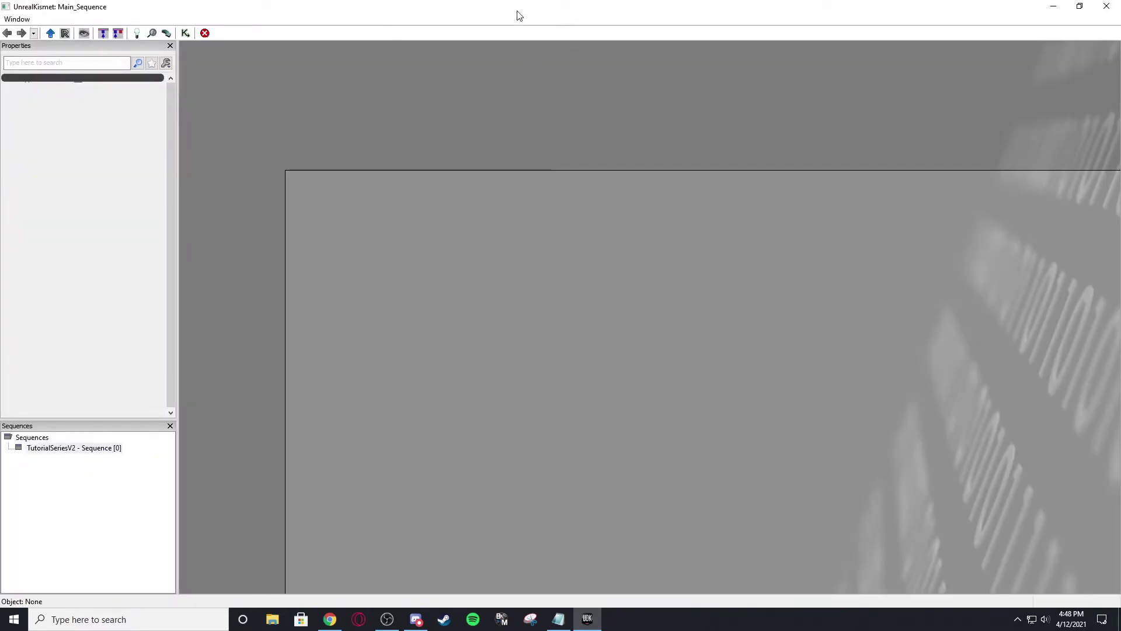
{"action": "left_click_drag", "start_coordinate": [518, 10], "coordinate": [303, 67]}
{"action": "right_click_drag", "start_coordinate": [672, 295], "coordinate": [665, 316]}
{"action": "left_click", "coordinate": [667, 295]}
{"action": "left_click_drag", "start_coordinate": [435, 161], "coordinate": [337, 92]}
{"action": "left_click", "coordinate": [645, 321]}
{"action": "mouse_move", "coordinate": [645, 322]}
{"action": "right_mouse_down"}
{"action": "mouse_move", "coordinate": [671, 309]}
{"action": "mouse_move", "coordinate": [645, 321]}
{"action": "right_mouse_up"}
{"action": "mouse_move", "coordinate": [669, 222]}
{"action": "right_mouse_down"}
{"action": "mouse_move", "coordinate": [724, 166]}
{"action": "mouse_move", "coordinate": [677, 239]}
{"action": "right_mouse_up"}
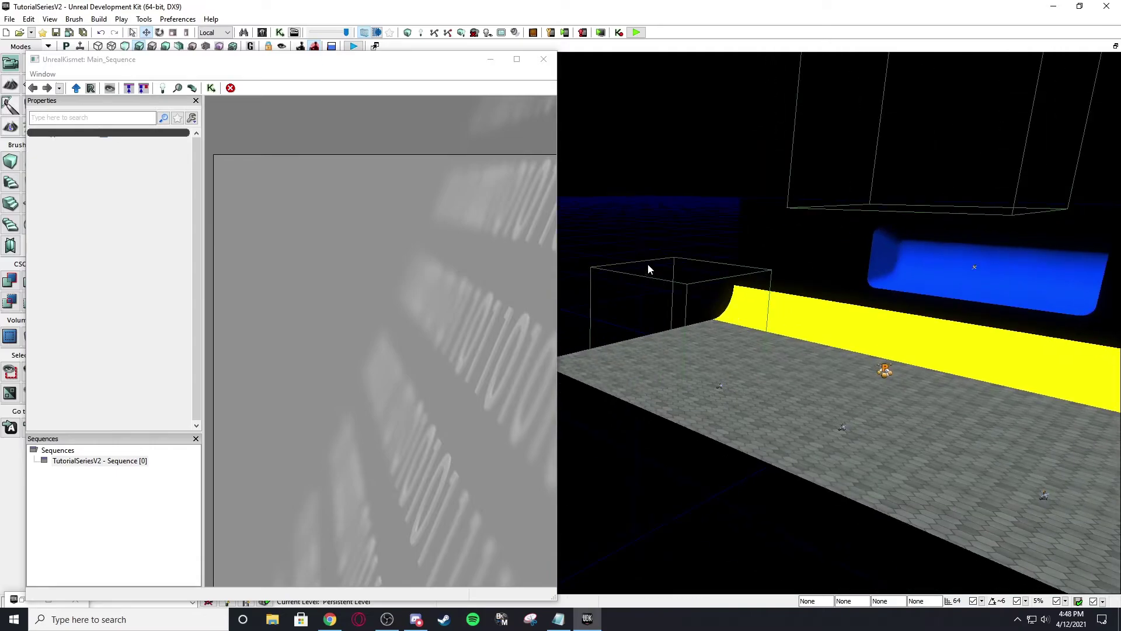
- Create a Touch event in Main_Sequence using the lower trigger volume at the side of the floor
{"action": "left_click", "coordinate": [673, 286]}
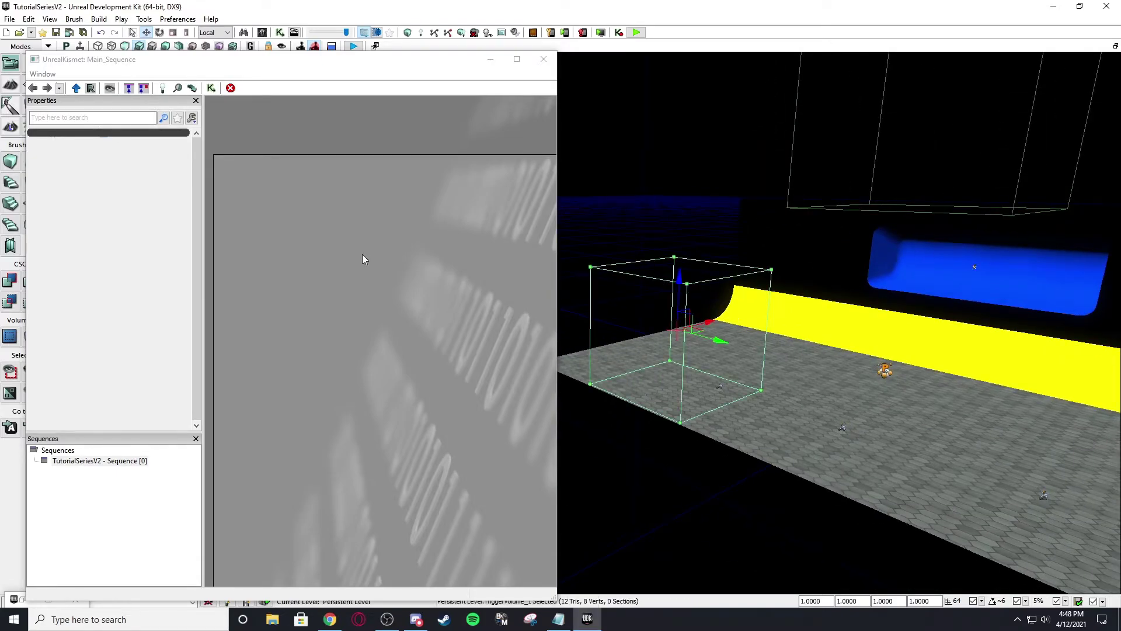
{"action": "right_click", "coordinate": [260, 205]}
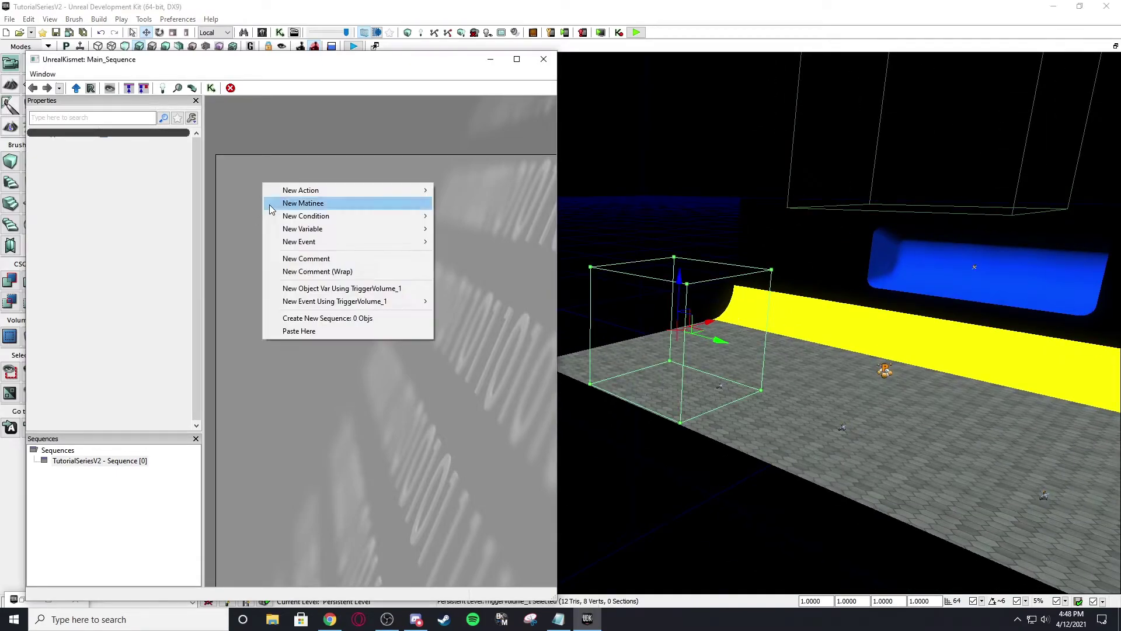
{"action": "mouse_move", "coordinate": [377, 301]}
{"action": "left_click", "coordinate": [456, 305]}
{"action": "left_click_drag", "start_coordinate": [363, 253], "coordinate": [443, 282], "text": "ctrl"}
- Set the touch event's first Class Proximity Type to Ball_TA
{"action": "left_click", "coordinate": [132, 251]}
{"action": "left_click_drag", "start_coordinate": [389, 250], "coordinate": [282, 252]}
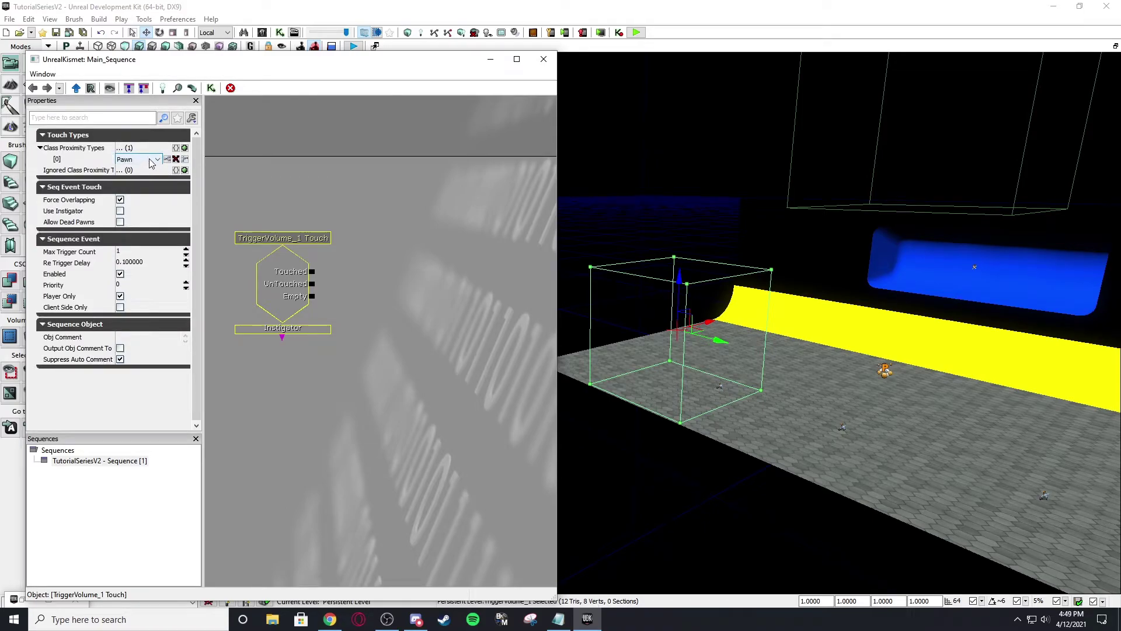
{"action": "left_click", "coordinate": [153, 160]}
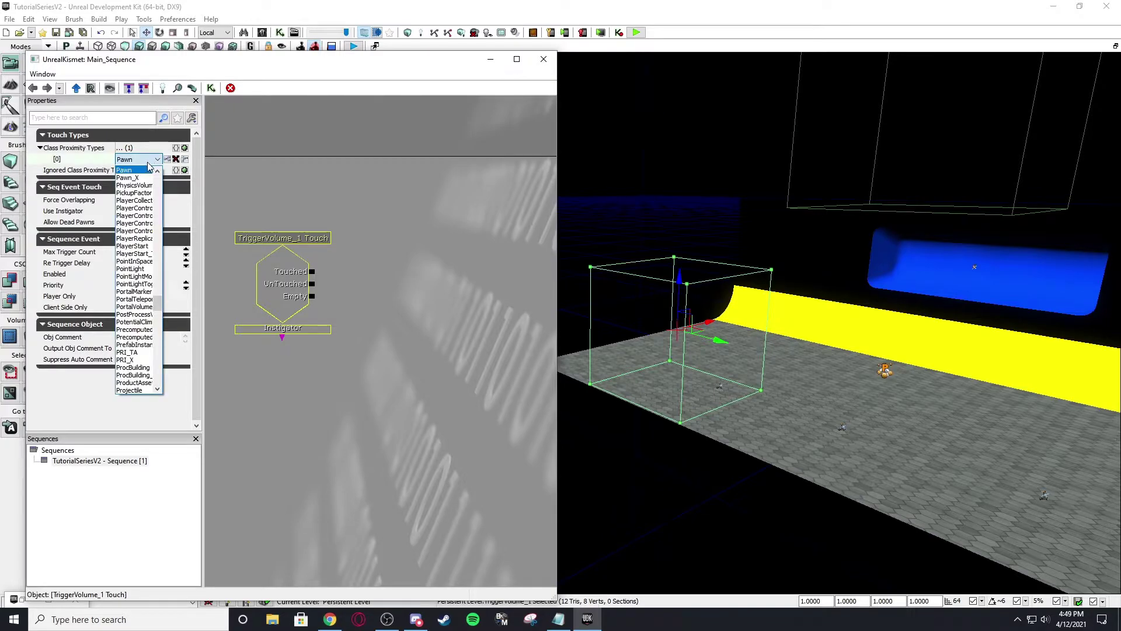
{"action": "key", "text": "v"}
{"action": "key", "text": "v"}
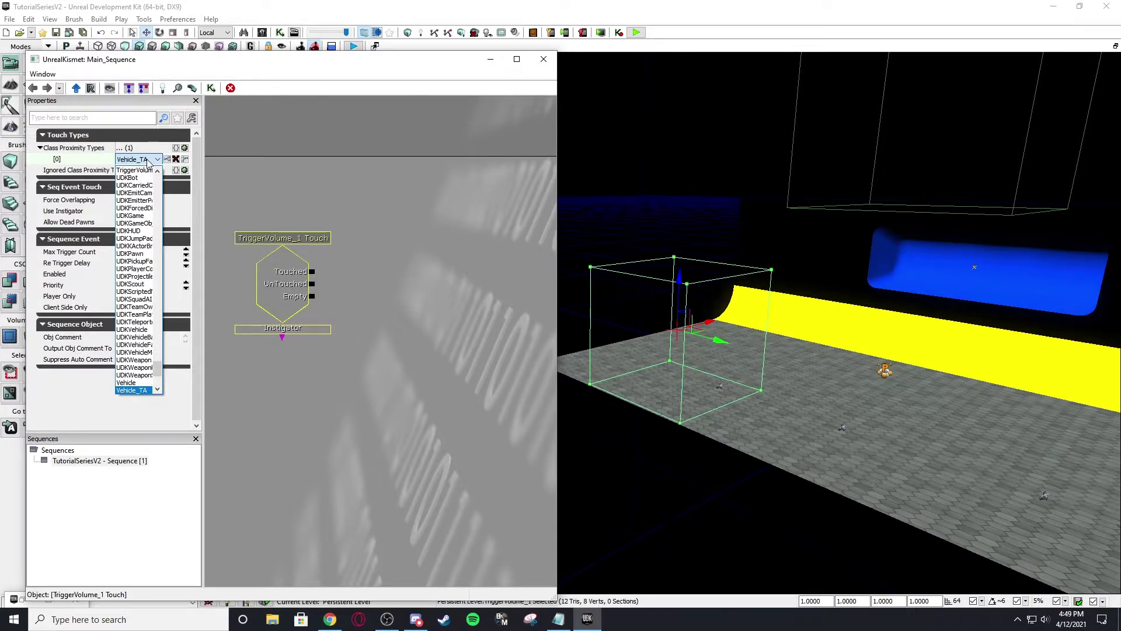
{"action": "key", "text": "b"}
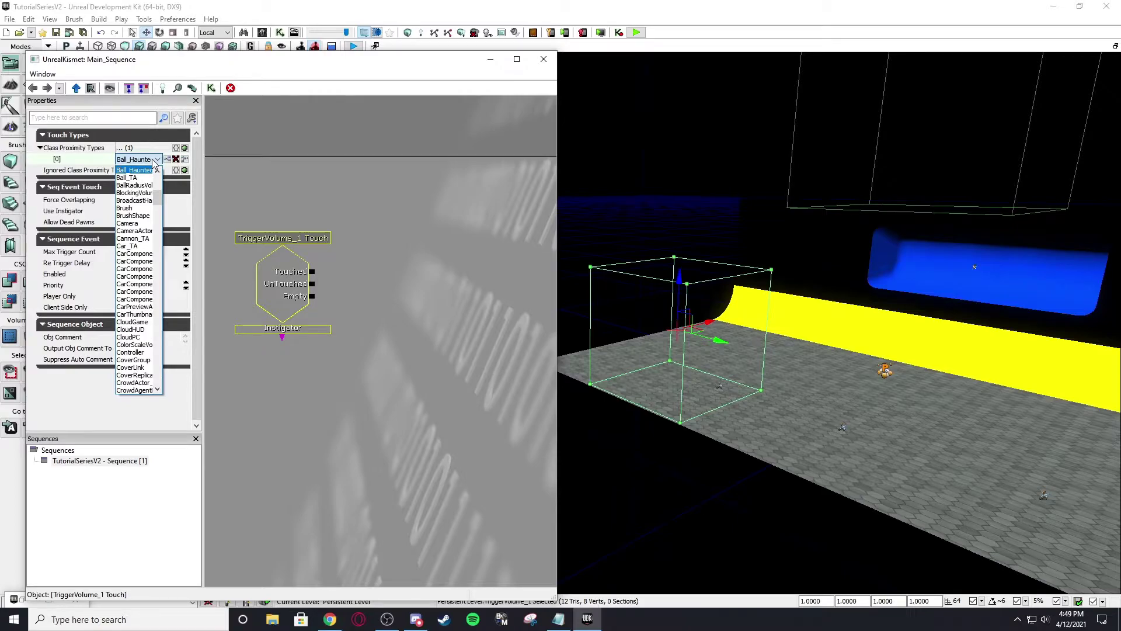
{"action": "key", "text": "Down"}
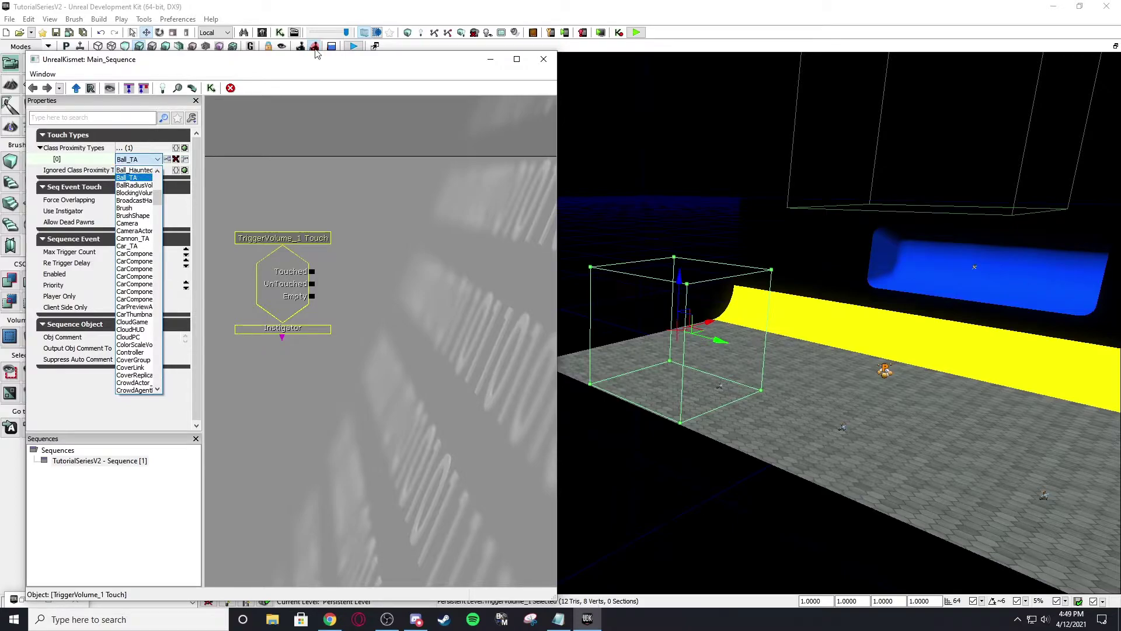
{"action": "key", "text": "Up"}
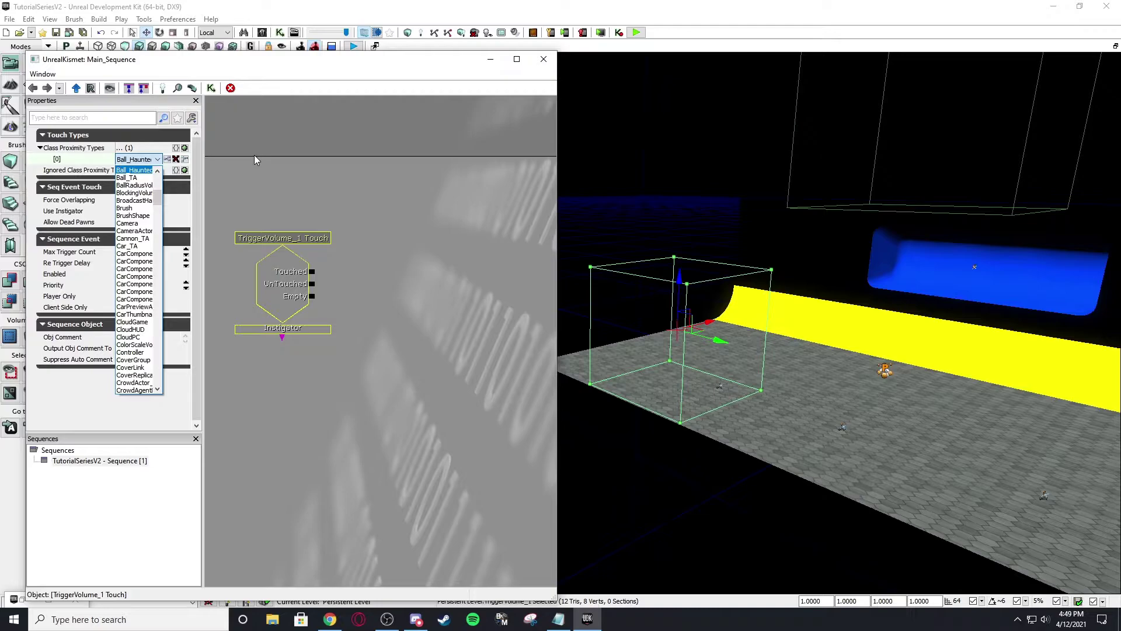
{"action": "key", "text": "Down"}
{"action": "key", "text": "Return"}
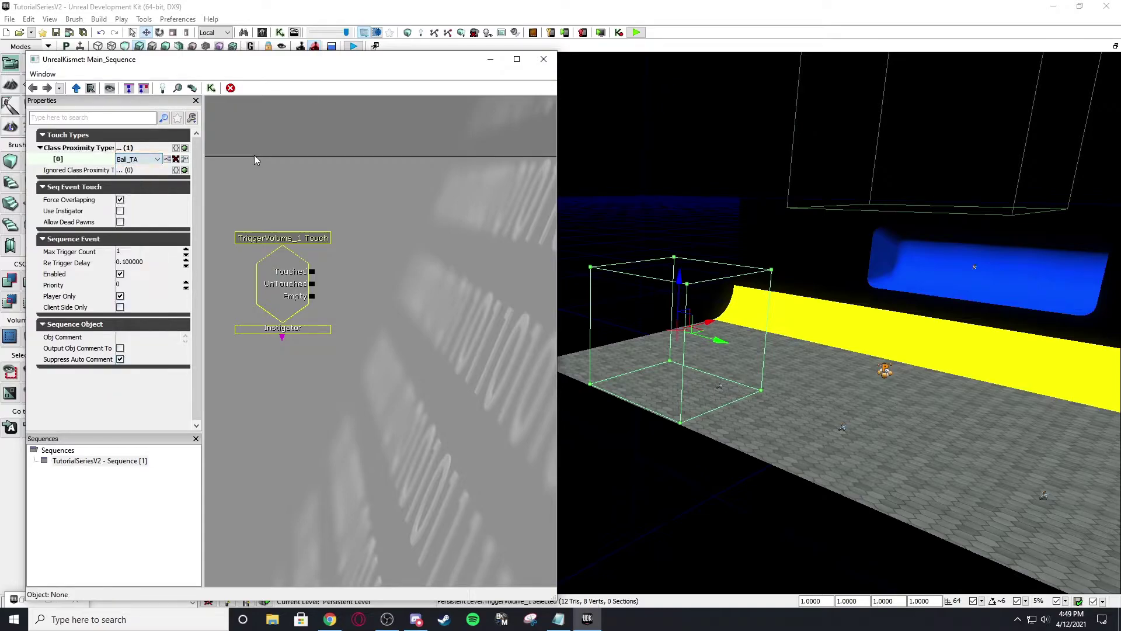
- Set the touch event's Max Trigger Count to 0 and its Re Trigger Delay to 0
{"action": "left_click_drag", "start_coordinate": [329, 220], "coordinate": [313, 199]}
{"action": "left_click_drag", "start_coordinate": [250, 263], "coordinate": [276, 263]}
{"action": "left_click", "coordinate": [153, 253]}
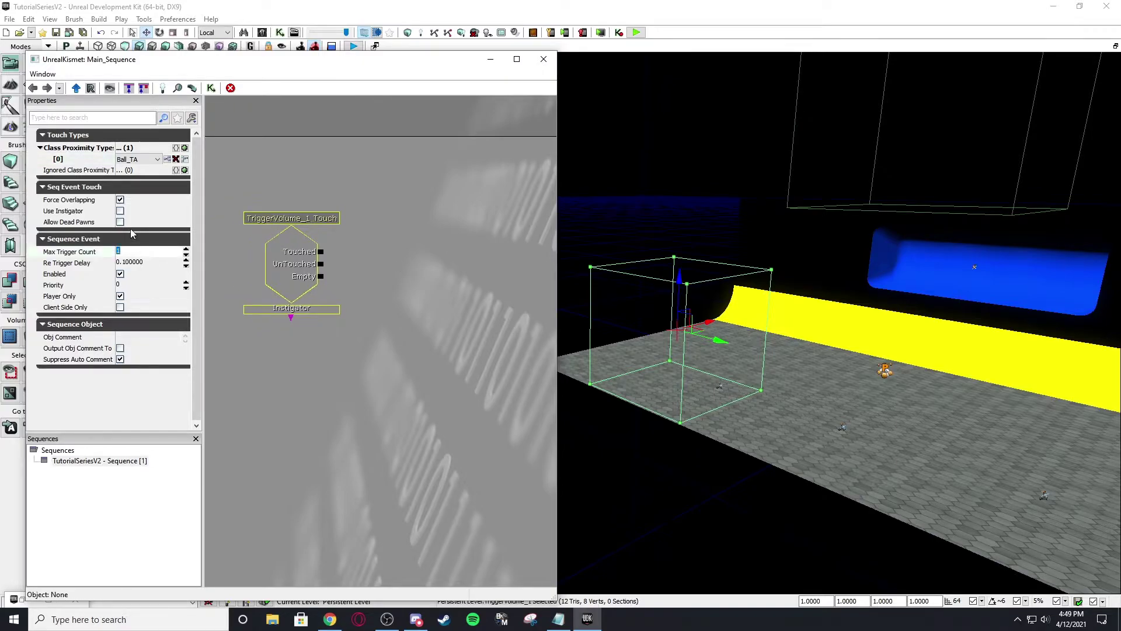
{"action": "key", "text": "Tab"}
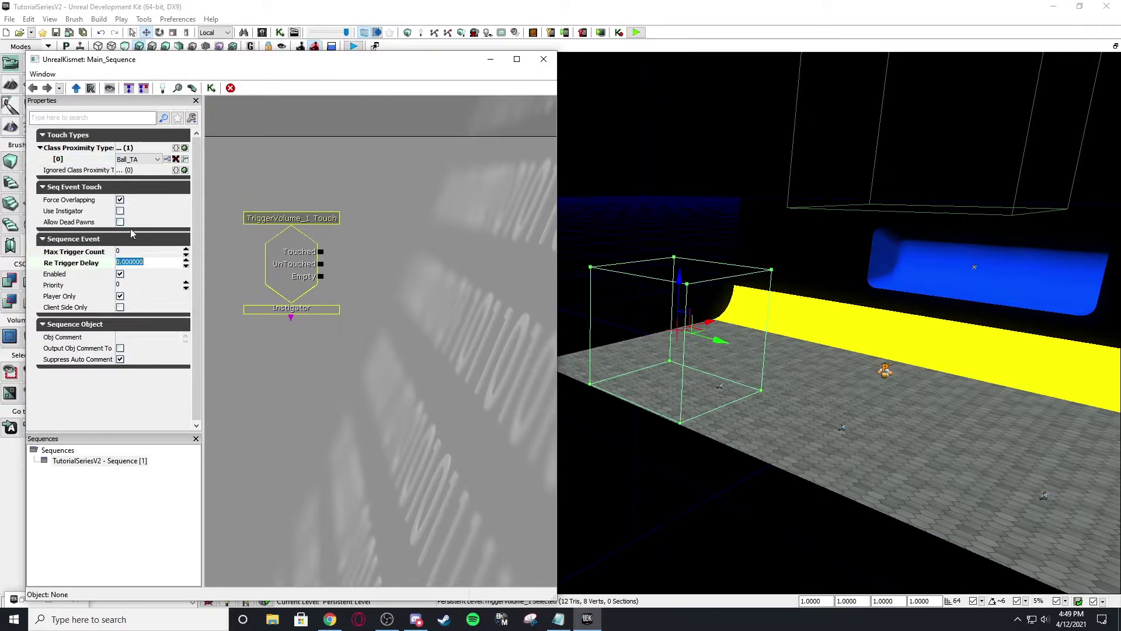
{"action": "left_click", "coordinate": [313, 200]}
- Turn off Player Only and turn on Client Side Only for the touch event
{"action": "left_click", "coordinate": [306, 237]}
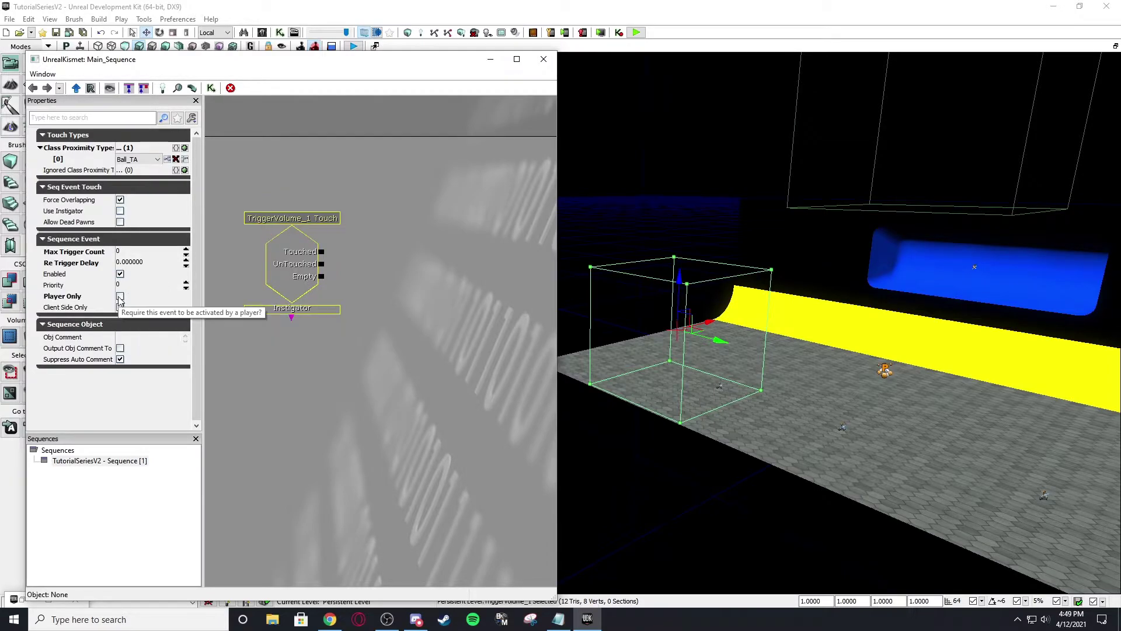
{"action": "left_click", "coordinate": [119, 307]}
{"action": "left_click", "coordinate": [292, 318]}
{"action": "left_click", "coordinate": [334, 296]}
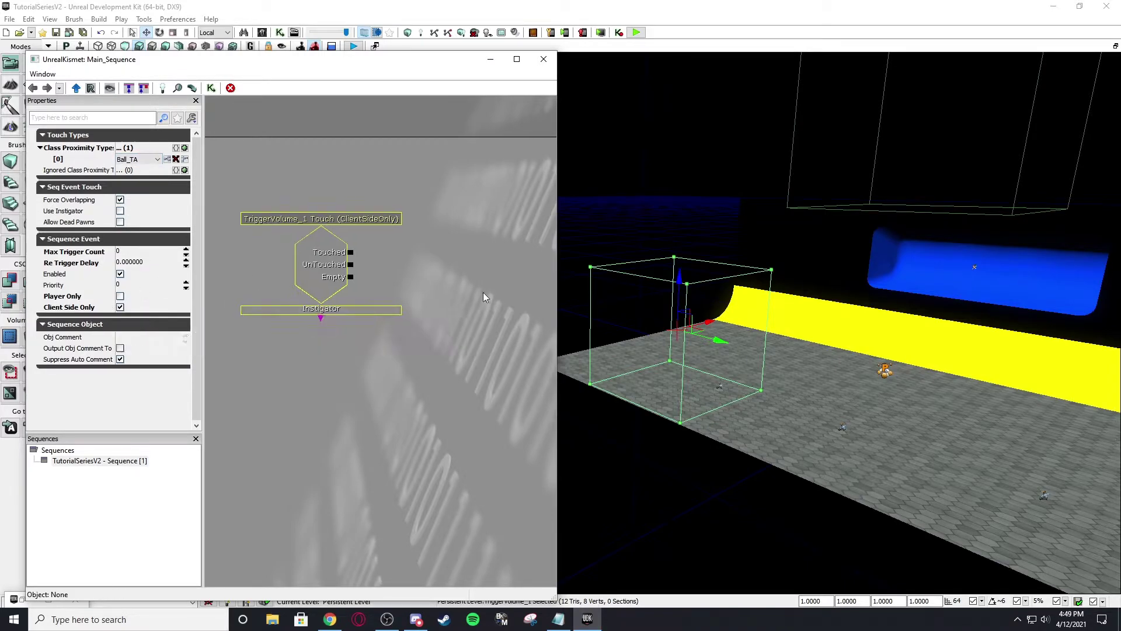
- Examine the touch event node and the path node above the upper trigger volume in the level
{"action": "left_click_drag", "start_coordinate": [478, 291], "coordinate": [331, 201]}
{"action": "left_click", "coordinate": [260, 214]}
{"action": "scroll", "coordinate": [223, 208], "scroll_direction": "down", "scroll_amount": 1}
{"action": "left_click", "coordinate": [223, 211]}
{"action": "scroll", "coordinate": [225, 219], "scroll_direction": "up", "scroll_amount": 1}
{"action": "right_click_drag", "start_coordinate": [621, 244], "coordinate": [658, 192]}
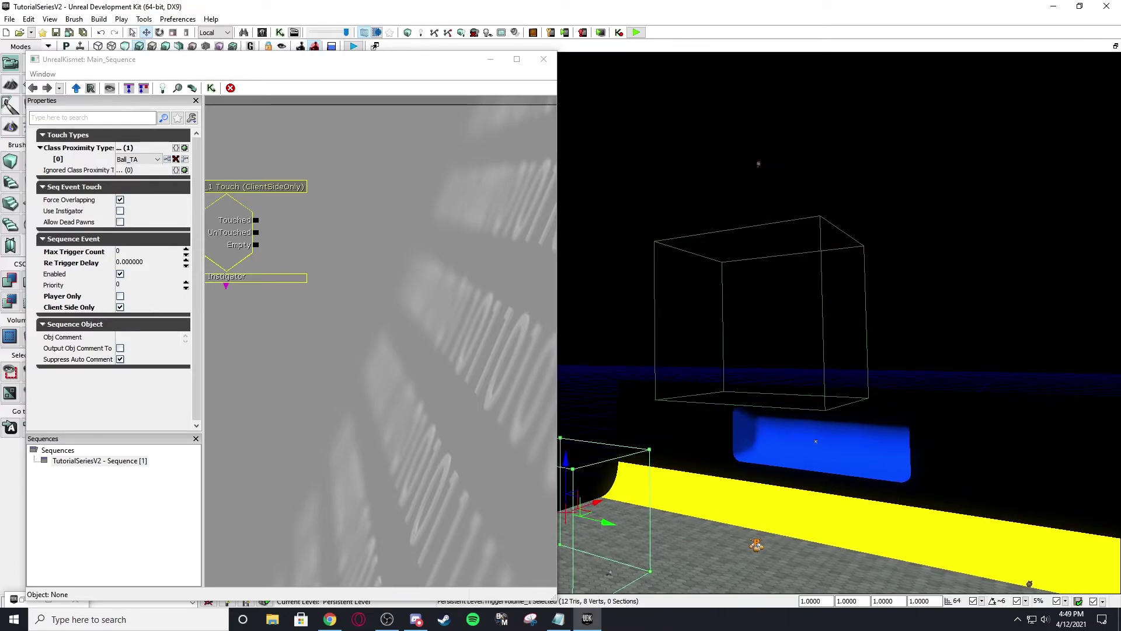
{"action": "left_click", "coordinate": [753, 168]}
{"action": "left_click_drag", "start_coordinate": [374, 265], "coordinate": [375, 254]}
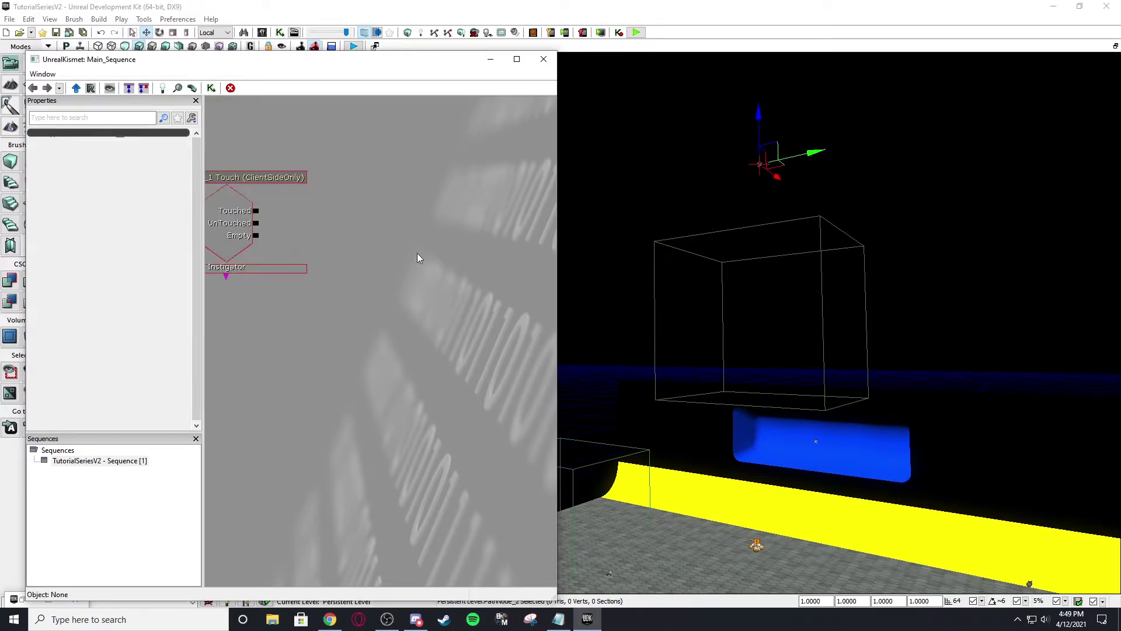
{"action": "right_click_drag", "start_coordinate": [720, 179], "coordinate": [709, 198]}
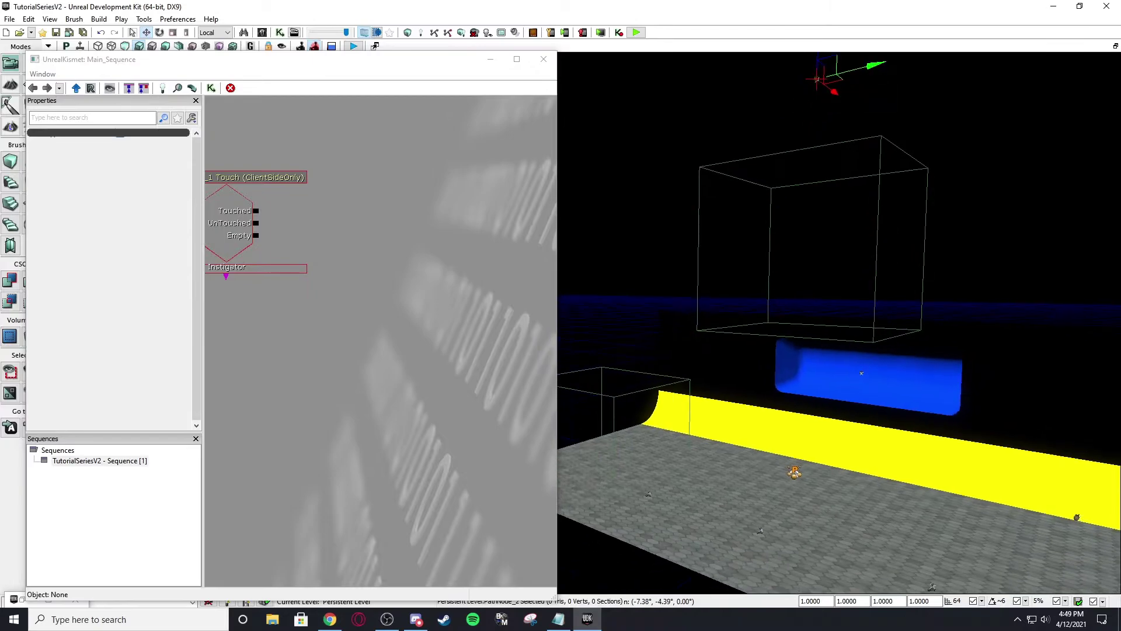
- Add an Explode Game Ball action and place it beside the touch event
{"action": "left_click_drag", "start_coordinate": [282, 215], "coordinate": [321, 250]}
{"action": "left_click", "coordinate": [239, 215]}
{"action": "left_click", "coordinate": [237, 221]}
{"action": "scroll", "coordinate": [360, 202], "scroll_direction": "down", "scroll_amount": 4}
{"action": "left_click", "coordinate": [318, 248]}
{"action": "scroll", "coordinate": [309, 243], "scroll_direction": "up", "scroll_amount": 4}
{"action": "right_click", "coordinate": [301, 219]}
{"action": "mouse_move", "coordinate": [351, 225]}
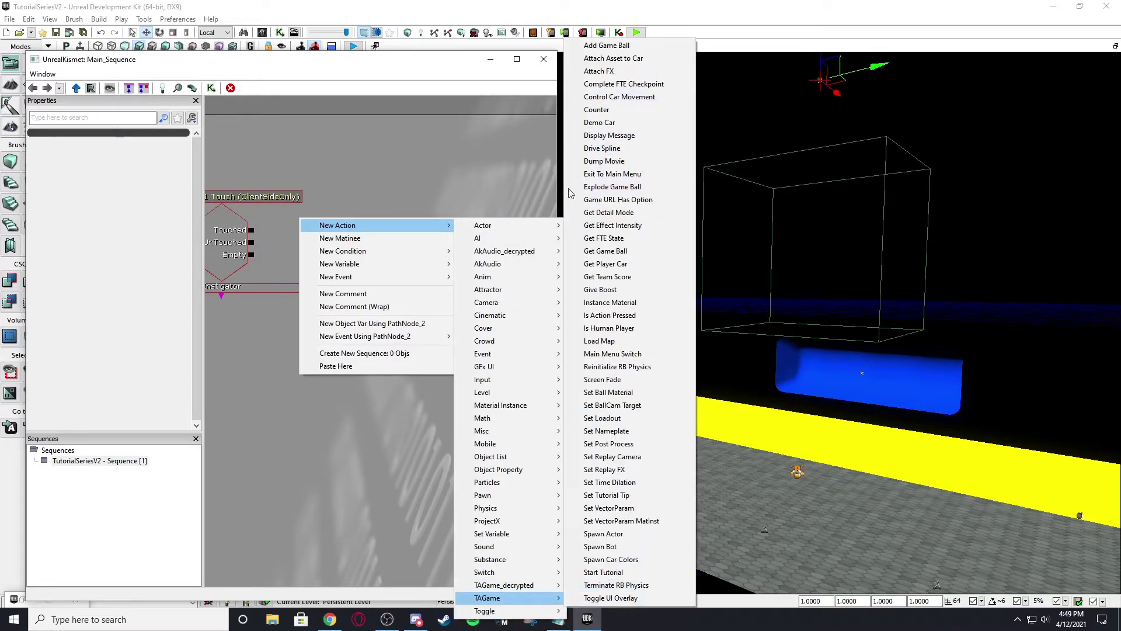
{"action": "left_click", "coordinate": [372, 183]}
{"action": "right_click", "coordinate": [373, 170]}
{"action": "mouse_move", "coordinate": [407, 182]}
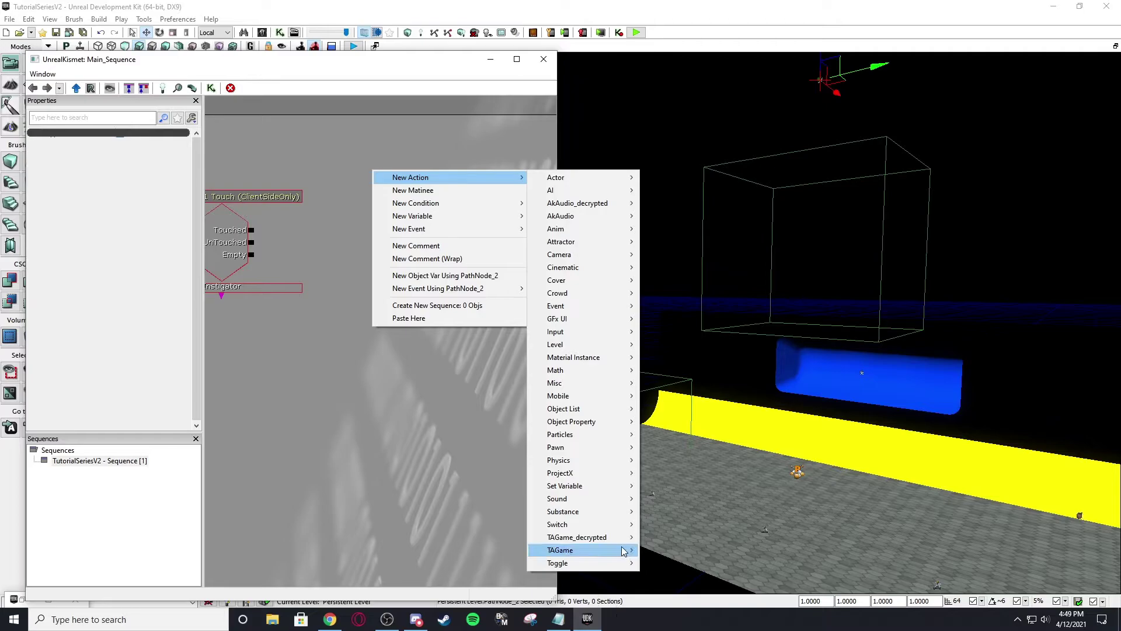
{"action": "mouse_move", "coordinate": [623, 551]}
{"action": "left_click", "coordinate": [695, 209]}
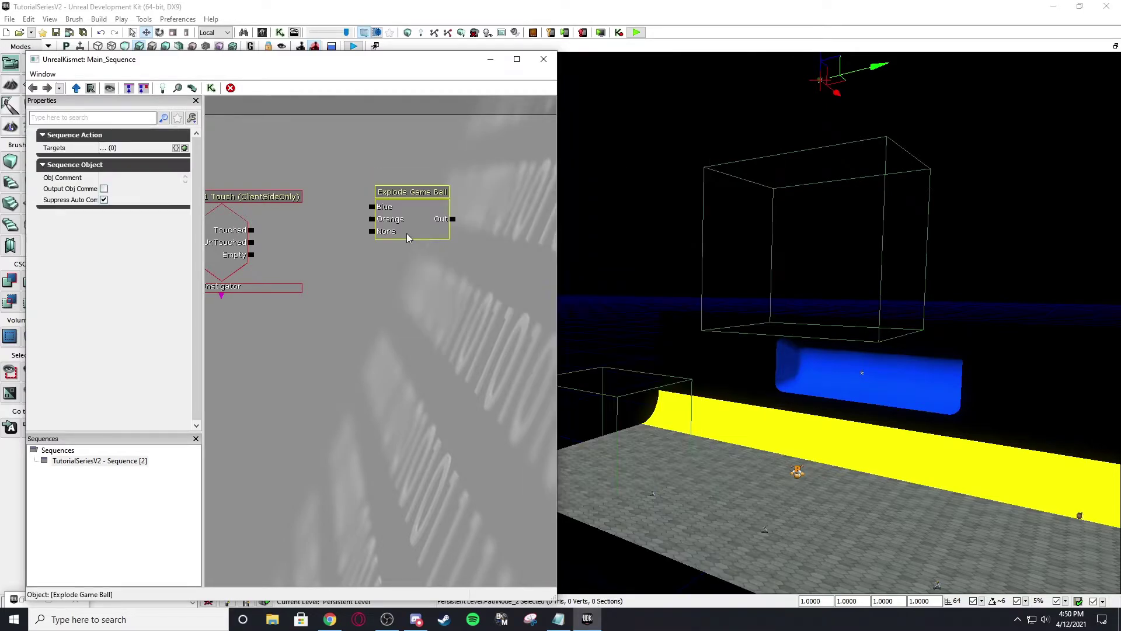
{"action": "left_click_drag", "start_coordinate": [411, 217], "coordinate": [393, 246], "text": "ctrl"}
- Connect the touch event's Touched output to the Blue, Orange and None inputs of Explode Game Ball
{"action": "left_click_drag", "start_coordinate": [251, 230], "coordinate": [266, 231]}
{"action": "left_click_drag", "start_coordinate": [351, 235], "coordinate": [358, 271]}
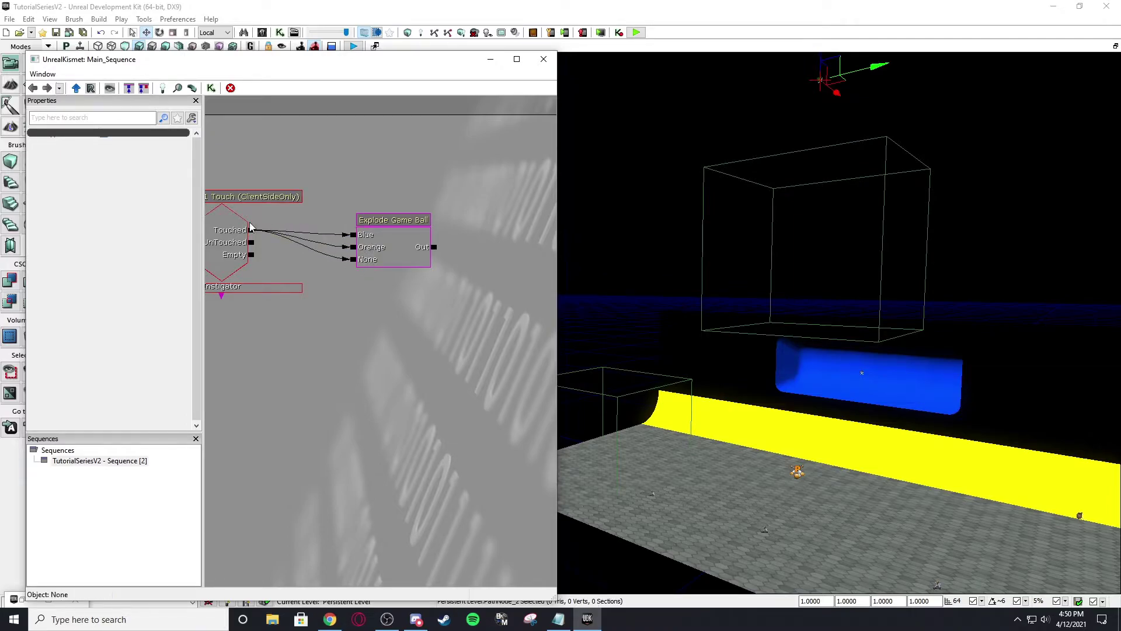
{"action": "left_click_drag", "start_coordinate": [246, 201], "coordinate": [309, 175]}
{"action": "left_click", "coordinate": [302, 137]}
{"action": "left_click", "coordinate": [294, 176]}
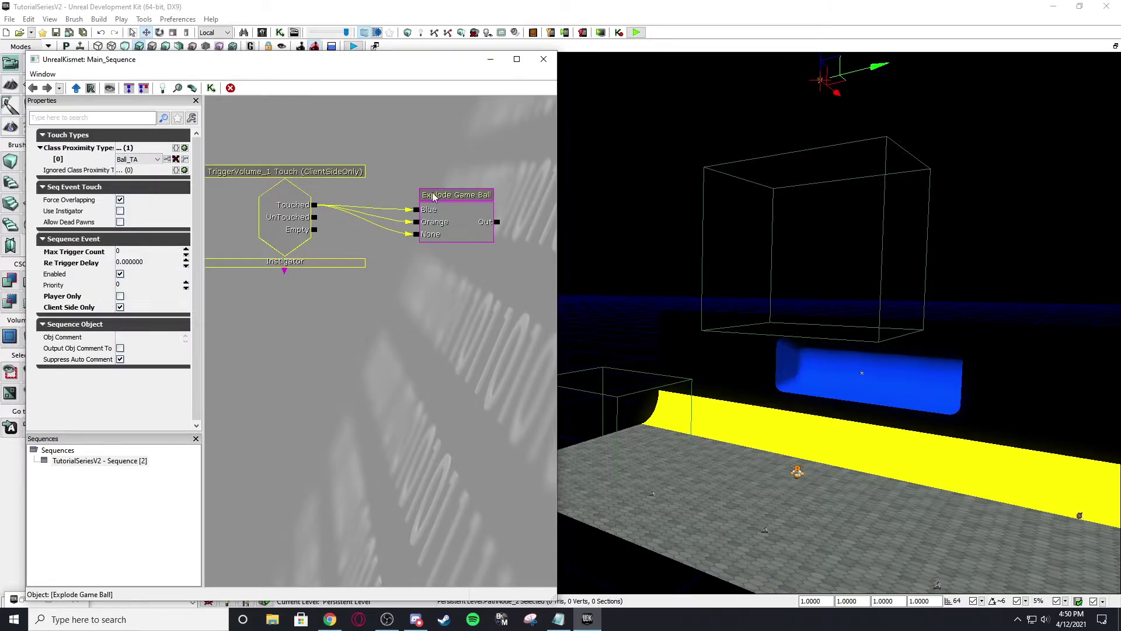
- Review the wiring between the touch event and Explode Game Ball, and the path node and trigger volumes in the level
{"action": "left_click", "coordinate": [436, 146]}
{"action": "scroll", "coordinate": [436, 146], "scroll_direction": "down", "scroll_amount": 2}
{"action": "left_click_drag", "start_coordinate": [438, 147], "coordinate": [369, 161]}
{"action": "scroll", "coordinate": [374, 200], "scroll_direction": "up", "scroll_amount": 1}
{"action": "left_click", "coordinate": [313, 189]}
{"action": "left_click", "coordinate": [265, 225]}
{"action": "left_click", "coordinate": [393, 240]}
{"action": "left_click", "coordinate": [391, 170]}
{"action": "left_click_drag", "start_coordinate": [451, 277], "coordinate": [359, 208]}
{"action": "scroll", "coordinate": [374, 258], "scroll_direction": "down", "scroll_amount": 3}
{"action": "scroll", "coordinate": [316, 257], "scroll_direction": "up", "scroll_amount": 2}
{"action": "right_click_drag", "start_coordinate": [769, 139], "coordinate": [786, 114]}
{"action": "scroll", "coordinate": [351, 227], "scroll_direction": "down", "scroll_amount": 1}
{"action": "left_click_drag", "start_coordinate": [305, 230], "coordinate": [343, 226]}
{"action": "left_click", "coordinate": [752, 174]}
{"action": "scroll", "coordinate": [350, 203], "scroll_direction": "down", "scroll_amount": 1}
{"action": "scroll", "coordinate": [285, 233], "scroll_direction": "up", "scroll_amount": 2}
{"action": "left_click_drag", "start_coordinate": [419, 174], "coordinate": [382, 156]}
{"action": "left_click", "coordinate": [434, 170]}
{"action": "right_click", "coordinate": [447, 132]}
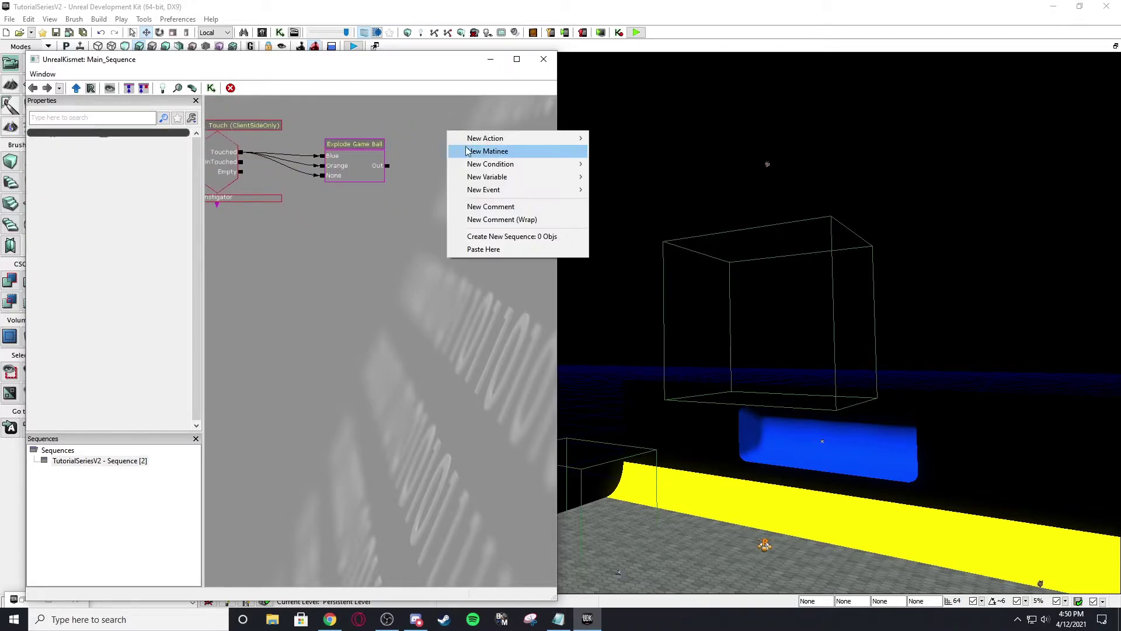
{"action": "mouse_move", "coordinate": [505, 138]}
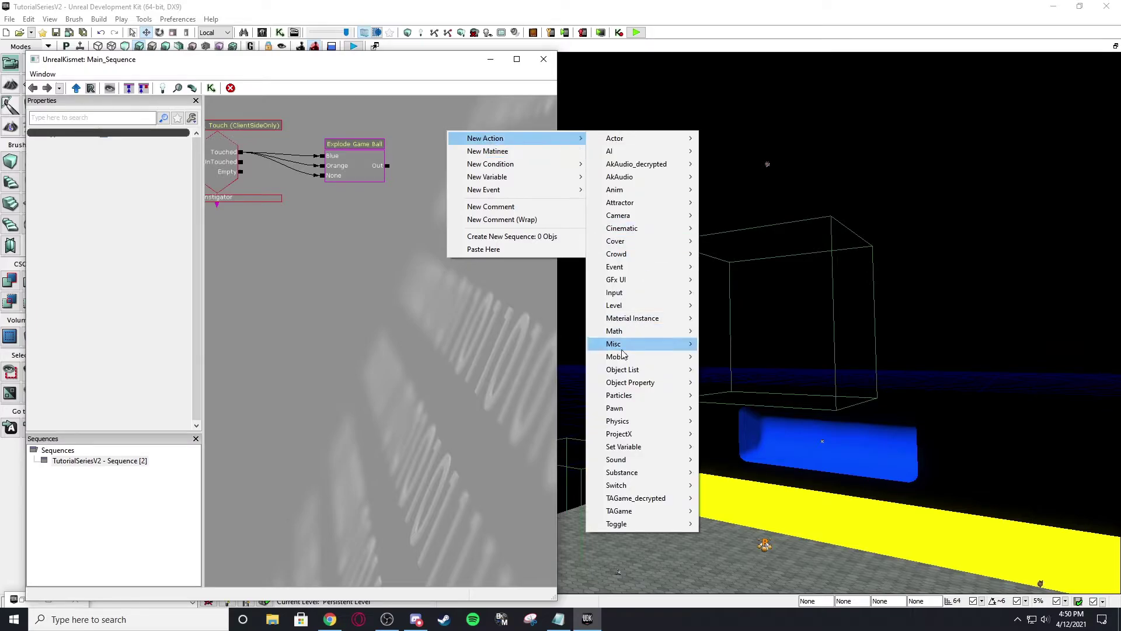
{"action": "left_click", "coordinate": [424, 119]}
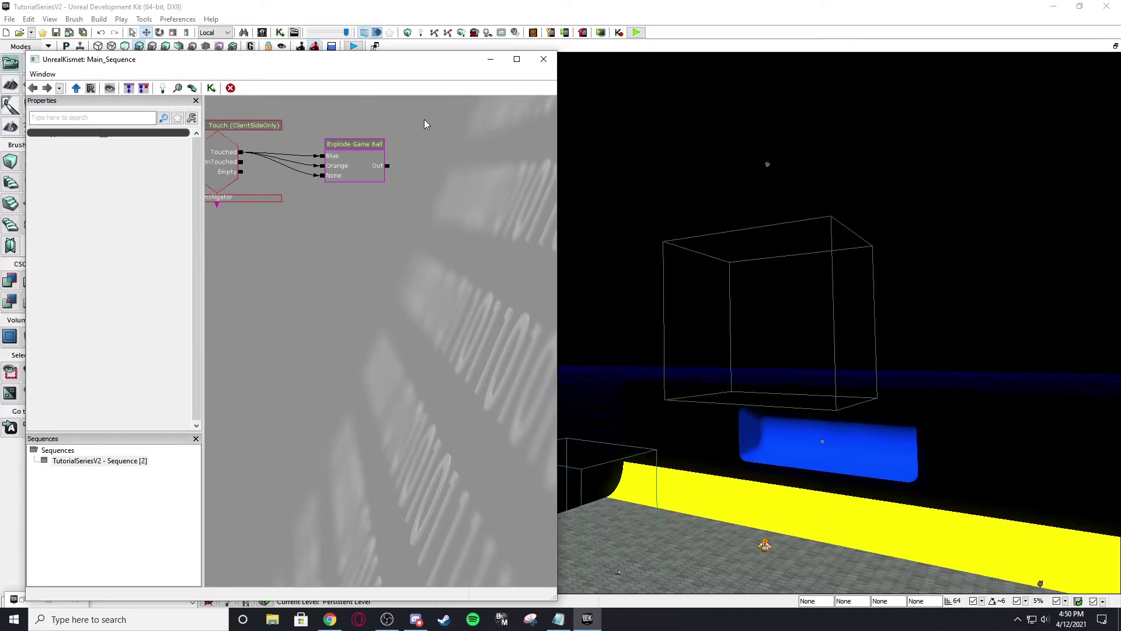
- Add a Delay with a duration of 2 and connect Explode Game Ball's Out to its Start input
{"action": "left_click", "coordinate": [442, 156]}
{"action": "left_click_drag", "start_coordinate": [394, 169], "coordinate": [483, 170]}
{"action": "left_click", "coordinate": [153, 149]}
{"action": "type", "text": "2"}
{"action": "left_click", "coordinate": [404, 234]}
{"action": "left_click_drag", "start_coordinate": [447, 250], "coordinate": [456, 231]}
- Add an Add Game Ball action below the chain and wire it to the Delay's Finished output
{"action": "right_click", "coordinate": [312, 196]}
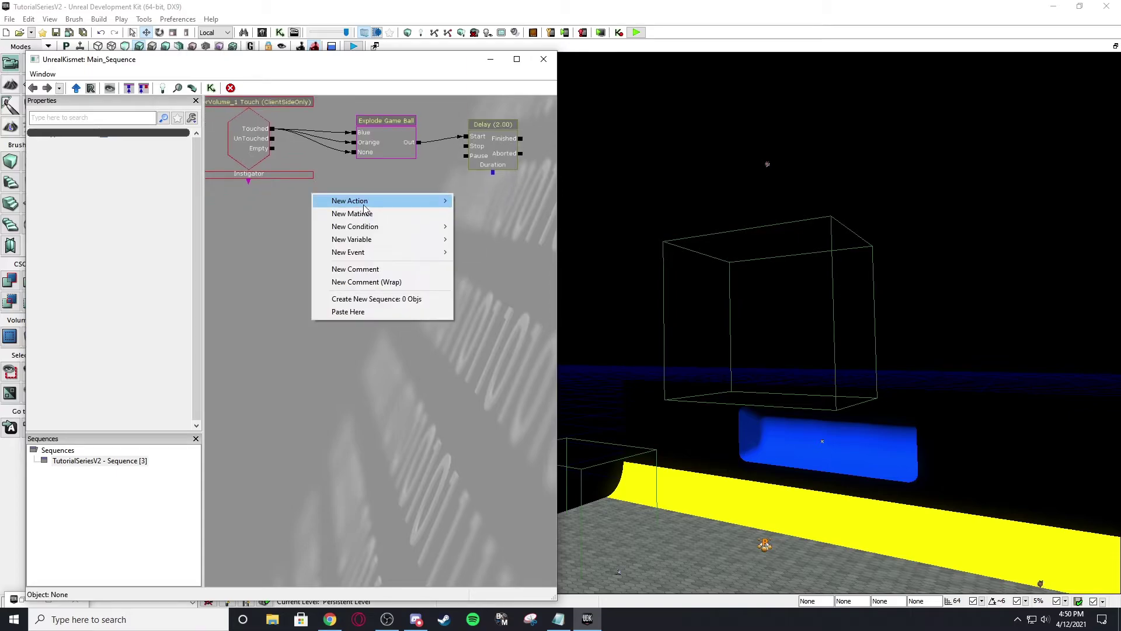
{"action": "mouse_move", "coordinate": [350, 200]}
{"action": "mouse_move", "coordinate": [519, 573]}
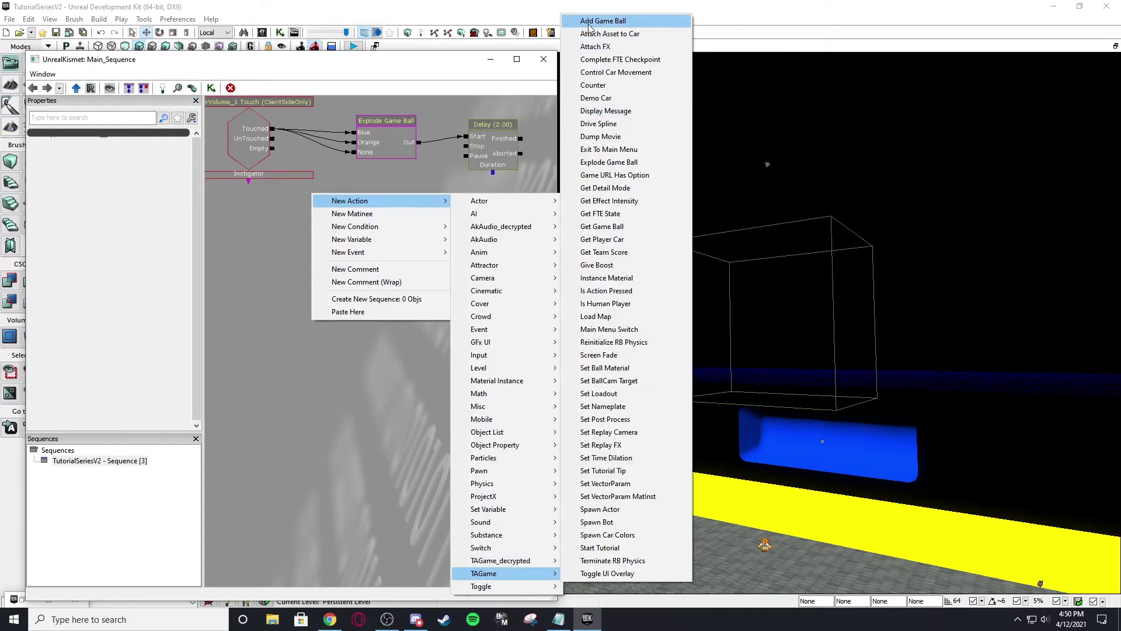
{"action": "left_click", "coordinate": [619, 21]}
{"action": "left_click", "coordinate": [372, 211]}
{"action": "left_click_drag", "start_coordinate": [361, 245], "coordinate": [520, 139]}
- Move the Add Game Ball node beside the Delay and reconnect the Delay's Finished output to its Add input
{"action": "left_click_drag", "start_coordinate": [440, 204], "coordinate": [424, 188]}
{"action": "scroll", "coordinate": [398, 300], "scroll_direction": "up", "scroll_amount": 2}
{"action": "left_click_drag", "start_coordinate": [397, 301], "coordinate": [277, 410]}
{"action": "left_click", "coordinate": [340, 238], "text": "alt"}
{"action": "left_click", "coordinate": [303, 351]}
{"action": "scroll", "coordinate": [303, 345], "scroll_direction": "down", "scroll_amount": 4}
{"action": "left_click_drag", "start_coordinate": [320, 330], "coordinate": [290, 350]}
{"action": "left_click_drag", "start_coordinate": [290, 349], "coordinate": [436, 276], "text": "ctrl"}
{"action": "scroll", "coordinate": [349, 282], "scroll_direction": "up", "scroll_amount": 3}
{"action": "scroll", "coordinate": [350, 282], "scroll_direction": "up", "scroll_amount": 1}
{"action": "left_click_drag", "start_coordinate": [332, 257], "coordinate": [380, 264]}
{"action": "left_click_drag", "start_coordinate": [428, 223], "coordinate": [325, 166]}
{"action": "left_click", "coordinate": [319, 280]}
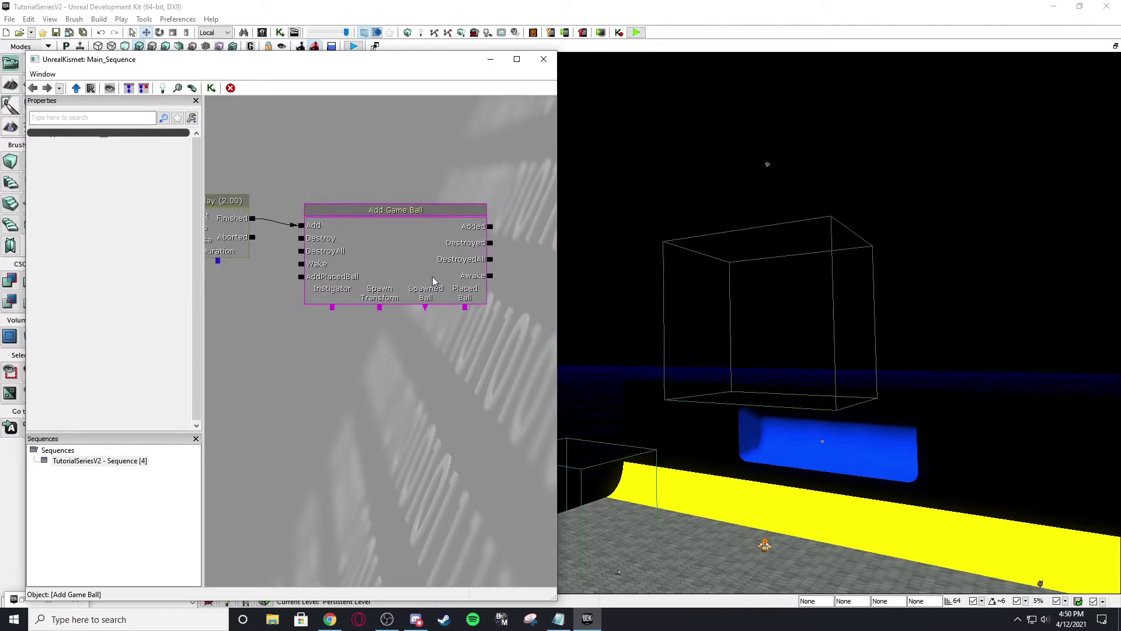
- Create a Player variable with All Players turned off and link it to Add Game Ball's Instigator
{"action": "key", "text": "p"}
{"action": "left_click", "coordinate": [318, 324]}
{"action": "left_click_drag", "start_coordinate": [333, 307], "coordinate": [335, 339]}
{"action": "left_click", "coordinate": [335, 341]}
{"action": "left_click", "coordinate": [105, 146]}
{"action": "left_click", "coordinate": [329, 267]}
- Create a spare Player variable in the sequence twice, deleting it each time
{"action": "right_click", "coordinate": [252, 281]}
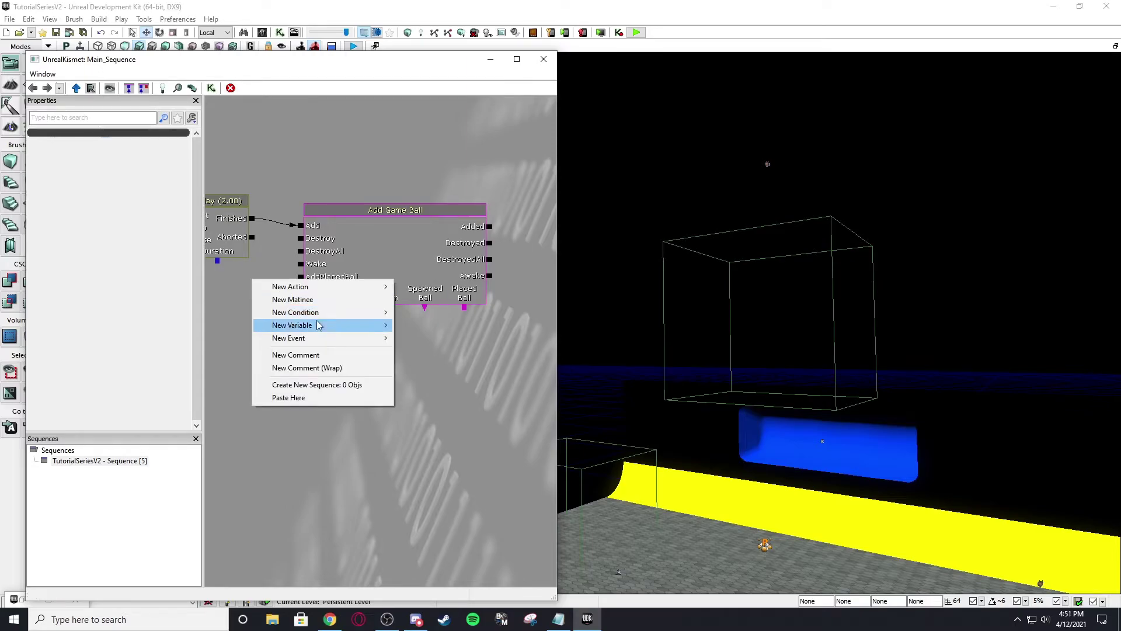
{"action": "mouse_move", "coordinate": [383, 330]}
{"action": "mouse_move", "coordinate": [514, 415]}
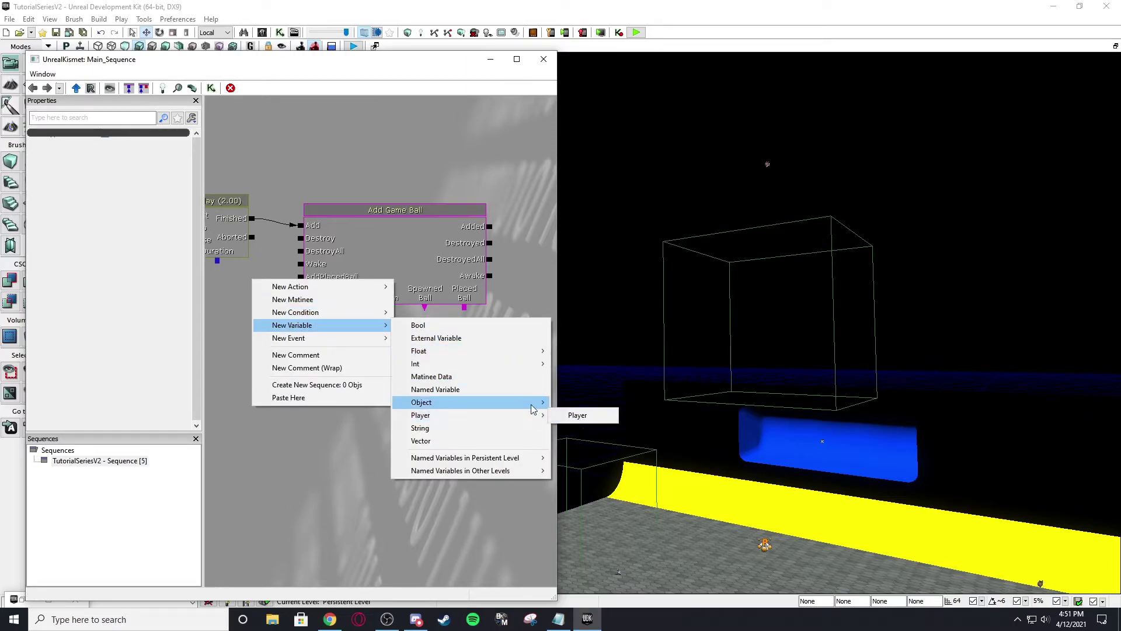
{"action": "left_click", "coordinate": [581, 416]}
{"action": "left_click_drag", "start_coordinate": [277, 308], "coordinate": [276, 323], "text": "ctrl"}
{"action": "key", "text": "Delete"}
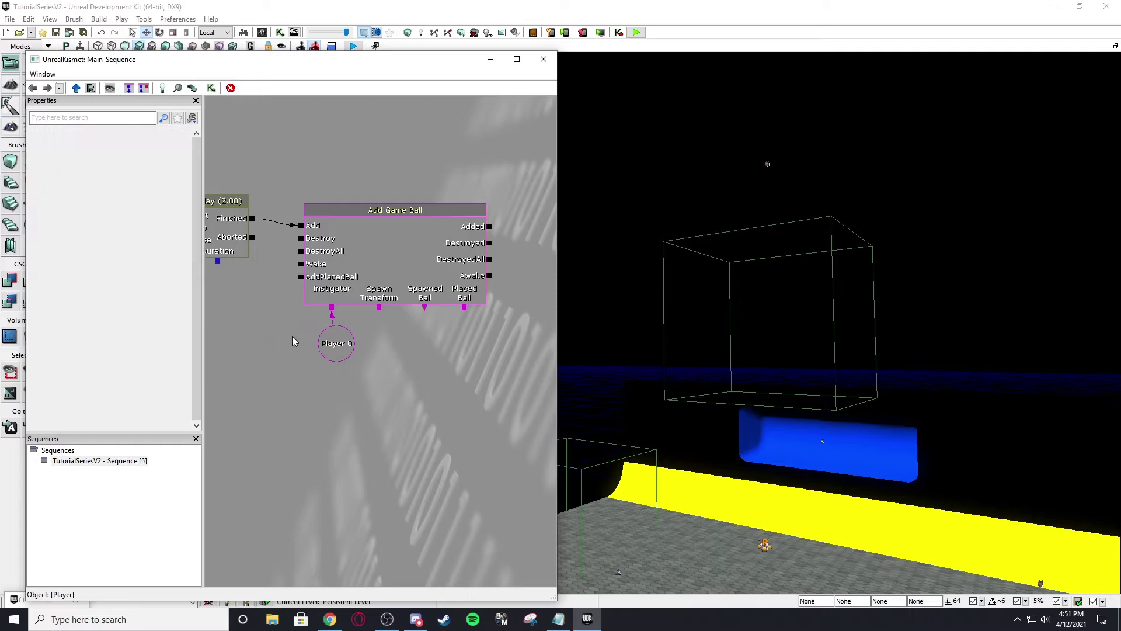
{"action": "key", "text": "p"}
{"action": "left_click", "coordinate": [314, 391]}
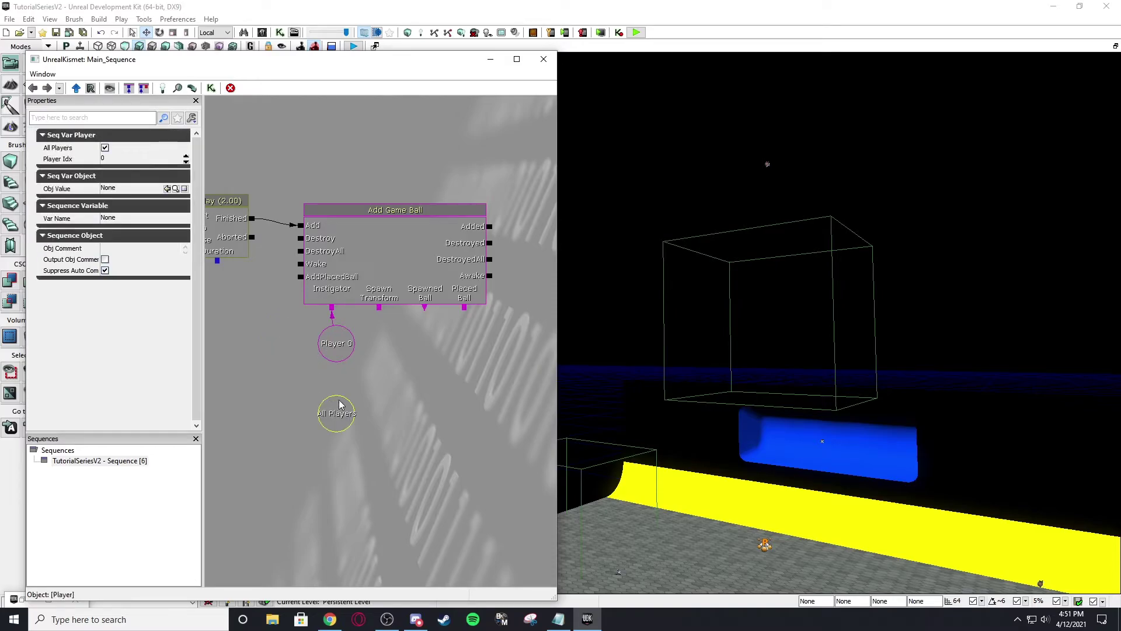
{"action": "key", "text": "Delete"}
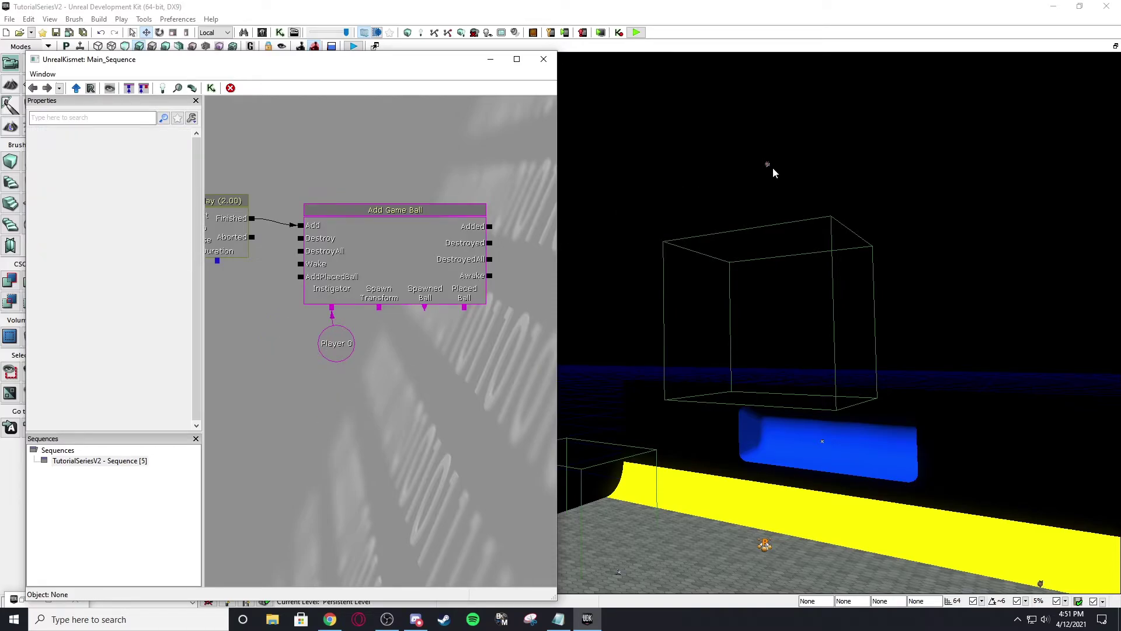
- Create an object variable from the path node above the upper trigger volume for Add Game Ball's Spawn Transform
{"action": "left_click", "coordinate": [768, 165]}
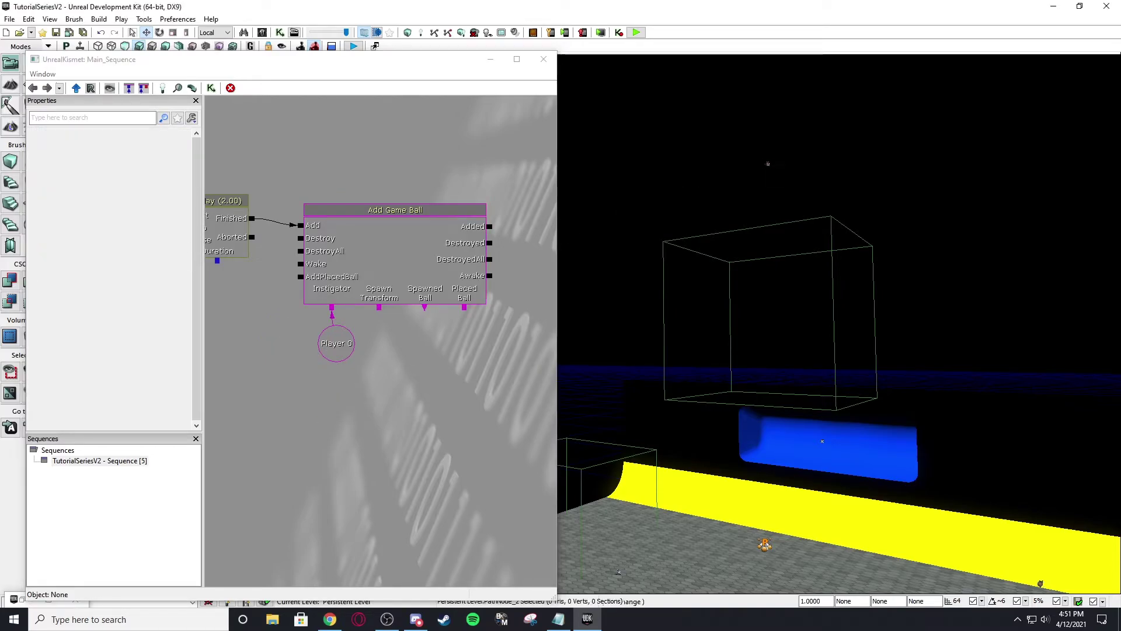
{"action": "right_click", "coordinate": [379, 308]}
{"action": "left_click", "coordinate": [409, 316]}
{"action": "mouse_move", "coordinate": [377, 329]}
{"action": "left_mouse_down"}
{"action": "mouse_move", "coordinate": [383, 352]}
{"action": "mouse_move", "coordinate": [390, 342]}
{"action": "left_mouse_up"}
{"action": "left_click", "coordinate": [405, 330]}
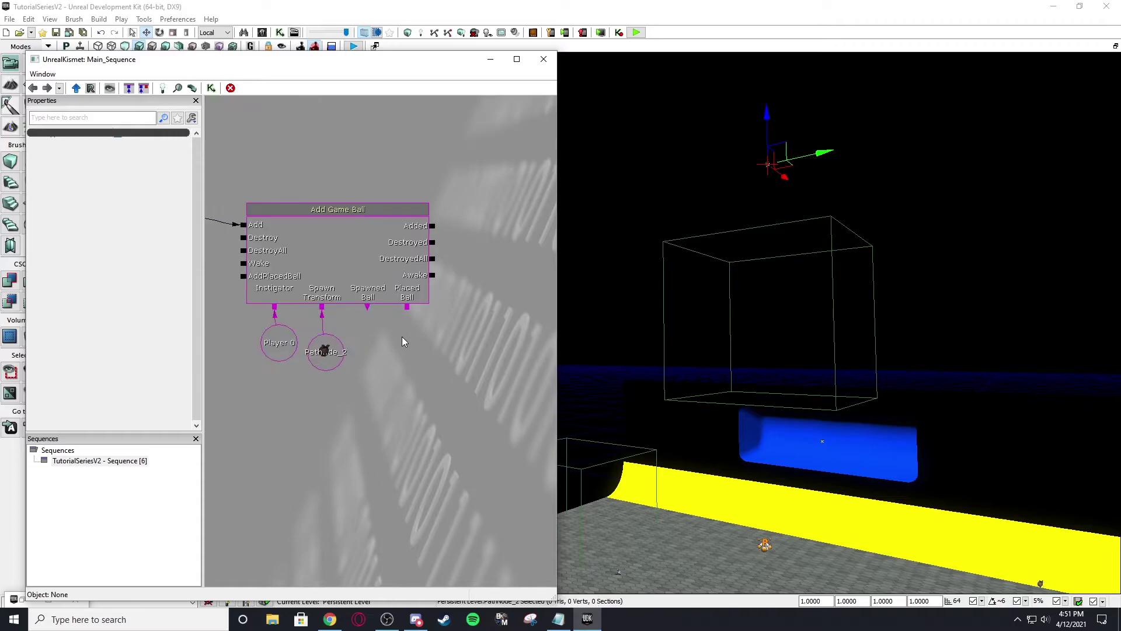
- Delete the upper trigger volume from the level
{"action": "right_click_drag", "start_coordinate": [646, 310], "coordinate": [641, 343]}
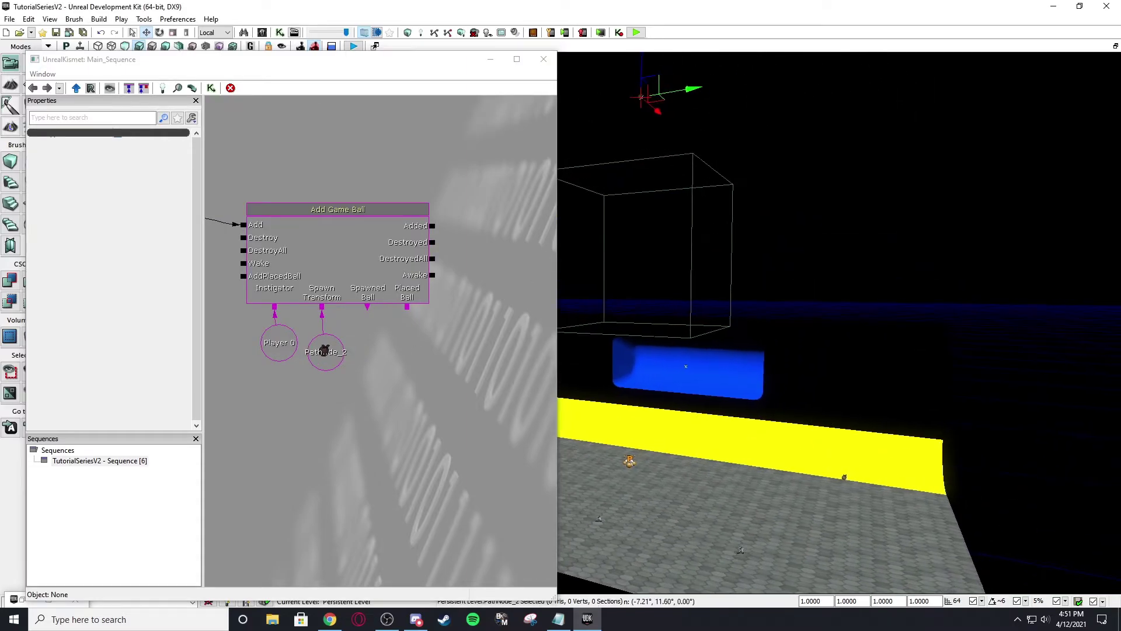
{"action": "right_click_drag", "start_coordinate": [696, 292], "coordinate": [679, 238]}
{"action": "left_click", "coordinate": [696, 280]}
{"action": "left_click", "coordinate": [672, 274]}
- Review the Explode Game Ball, Delay and Add Game Ball chain together with the path node in the level
{"action": "left_click", "coordinate": [480, 253]}
{"action": "scroll", "coordinate": [411, 278], "scroll_direction": "down", "scroll_amount": 5}
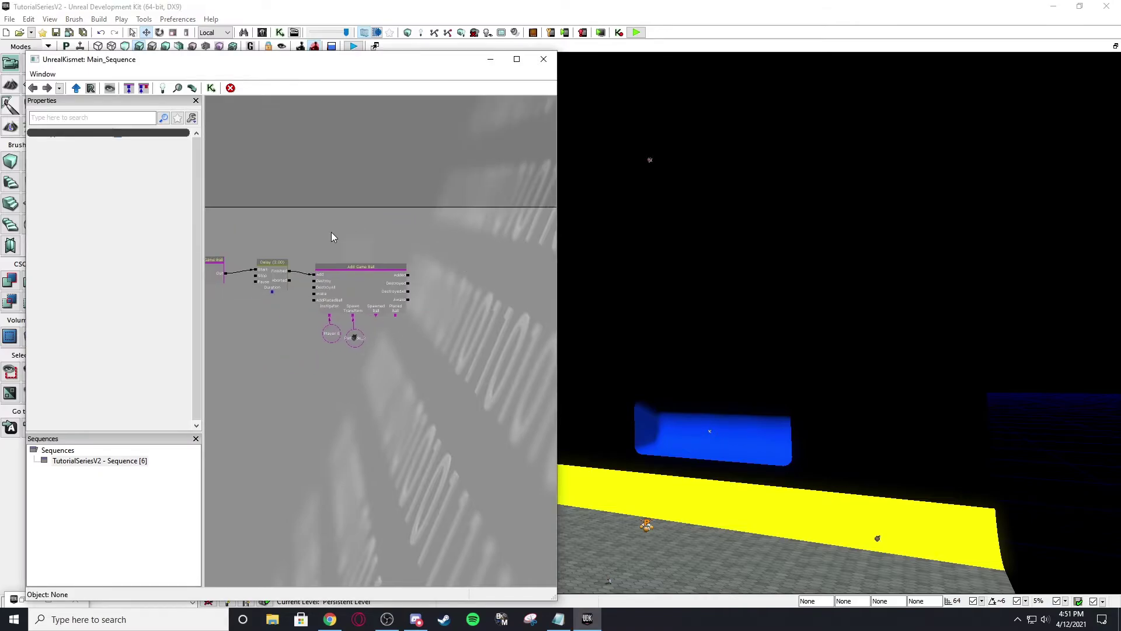
{"action": "scroll", "coordinate": [374, 272], "scroll_direction": "up", "scroll_amount": 5}
{"action": "left_click_drag", "start_coordinate": [394, 248], "coordinate": [396, 217]}
{"action": "right_click_drag", "start_coordinate": [750, 371], "coordinate": [765, 418]}
{"action": "left_click_drag", "start_coordinate": [418, 297], "coordinate": [389, 265]}
{"action": "scroll", "coordinate": [406, 278], "scroll_direction": "down", "scroll_amount": 3}
{"action": "scroll", "coordinate": [413, 263], "scroll_direction": "up", "scroll_amount": 2}
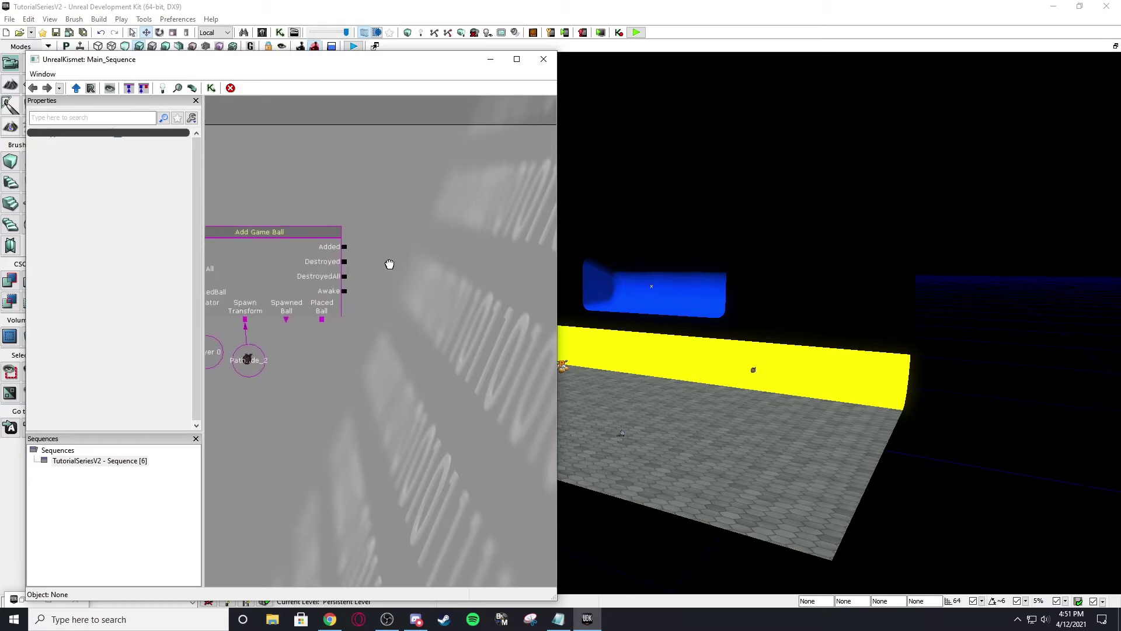
- Add a Delay action with a 1.5 duration beside Add Game Ball and start it from the Added output
{"action": "left_click", "coordinate": [399, 232]}
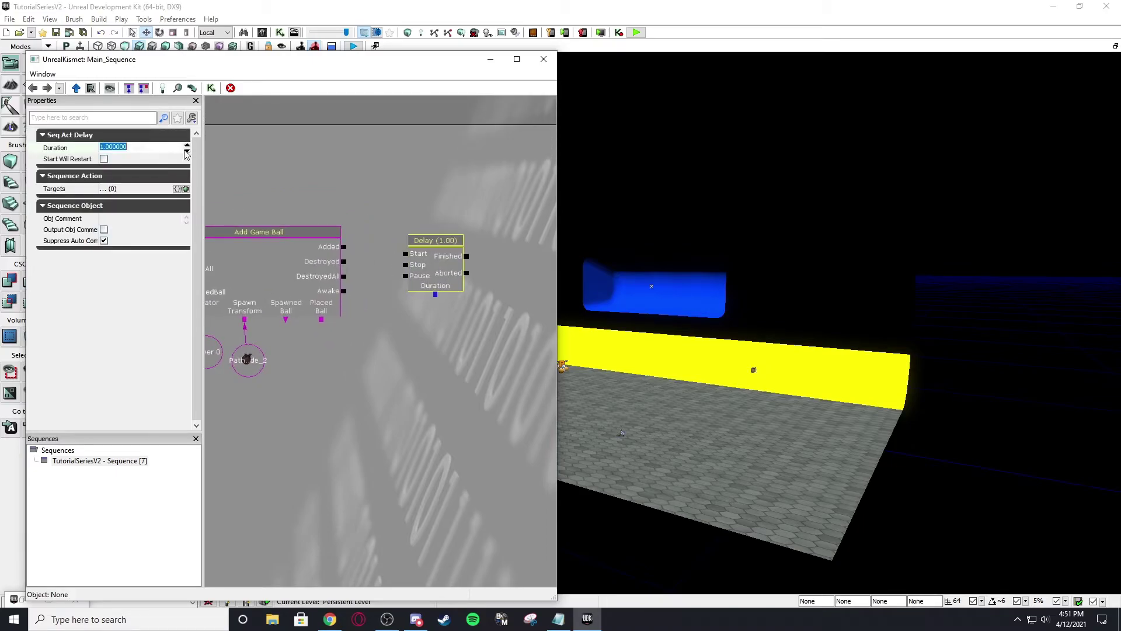
{"action": "left_click_drag", "start_coordinate": [344, 245], "coordinate": [404, 258]}
{"action": "left_click_drag", "start_coordinate": [424, 308], "coordinate": [272, 310]}
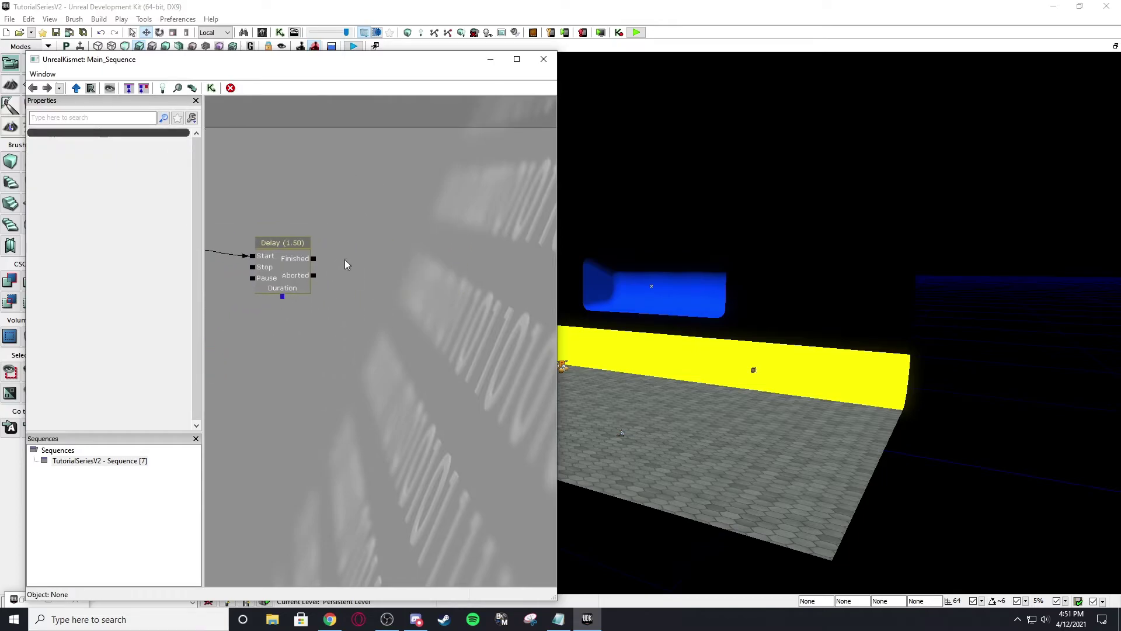
- Add a Set Actor Location action beside the 1.5 Delay and run it from the Delay's Finished output
{"action": "left_click", "coordinate": [754, 371]}
{"action": "right_click", "coordinate": [381, 242]}
{"action": "mouse_move", "coordinate": [418, 249]}
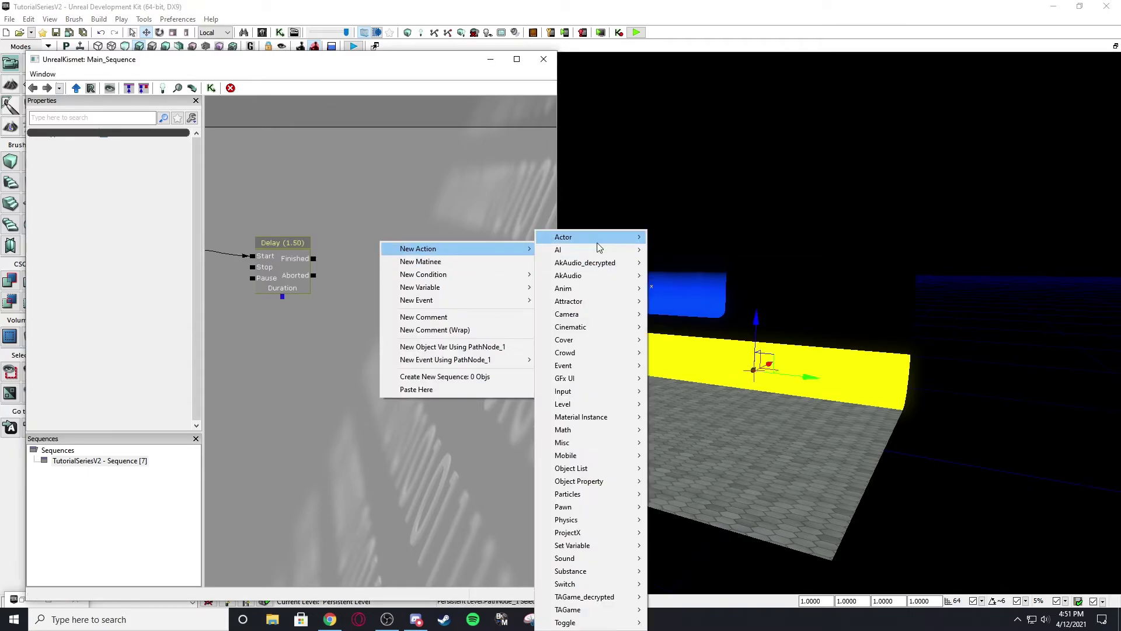
{"action": "mouse_move", "coordinate": [598, 243]}
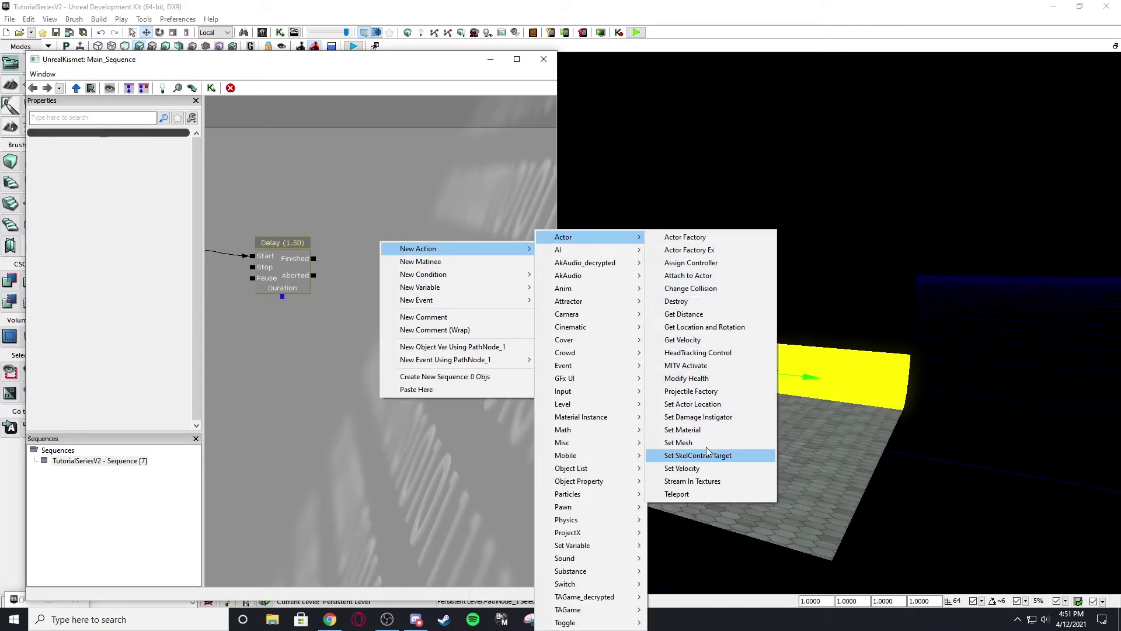
{"action": "left_click", "coordinate": [694, 404]}
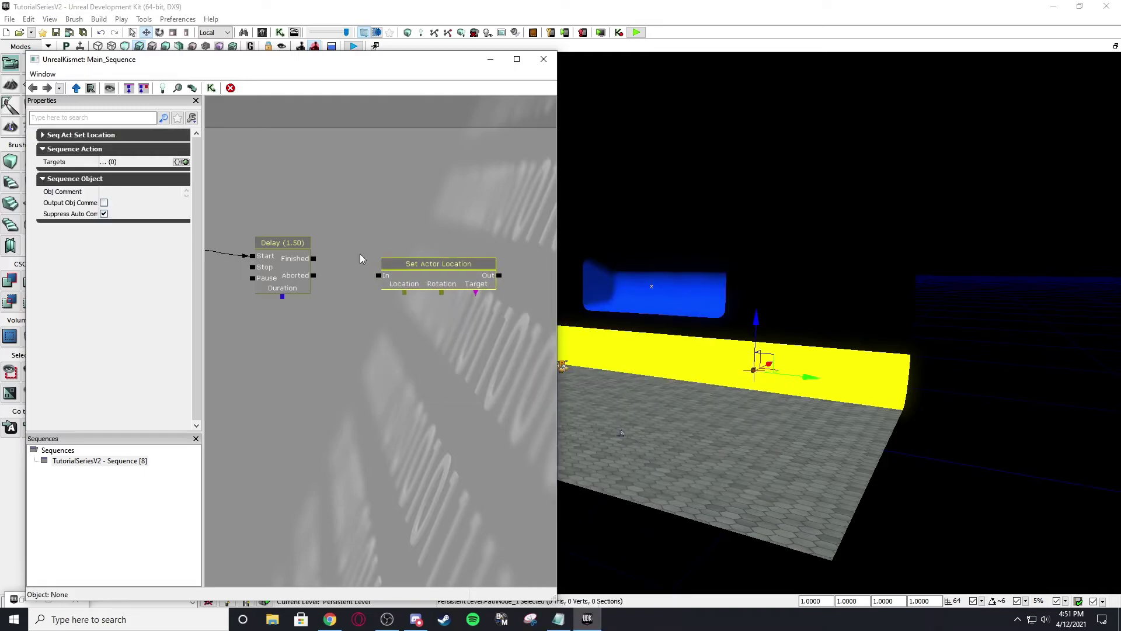
{"action": "left_click_drag", "start_coordinate": [314, 258], "coordinate": [390, 243]}
{"action": "left_click", "coordinate": [381, 274]}
{"action": "left_click", "coordinate": [394, 265]}
{"action": "left_click_drag", "start_coordinate": [386, 285], "coordinate": [388, 283]}
- Create an object variable from the selected path node PathNode_1 for Set Actor Location's Location input
{"action": "right_click", "coordinate": [393, 279]}
{"action": "right_click", "coordinate": [380, 291]}
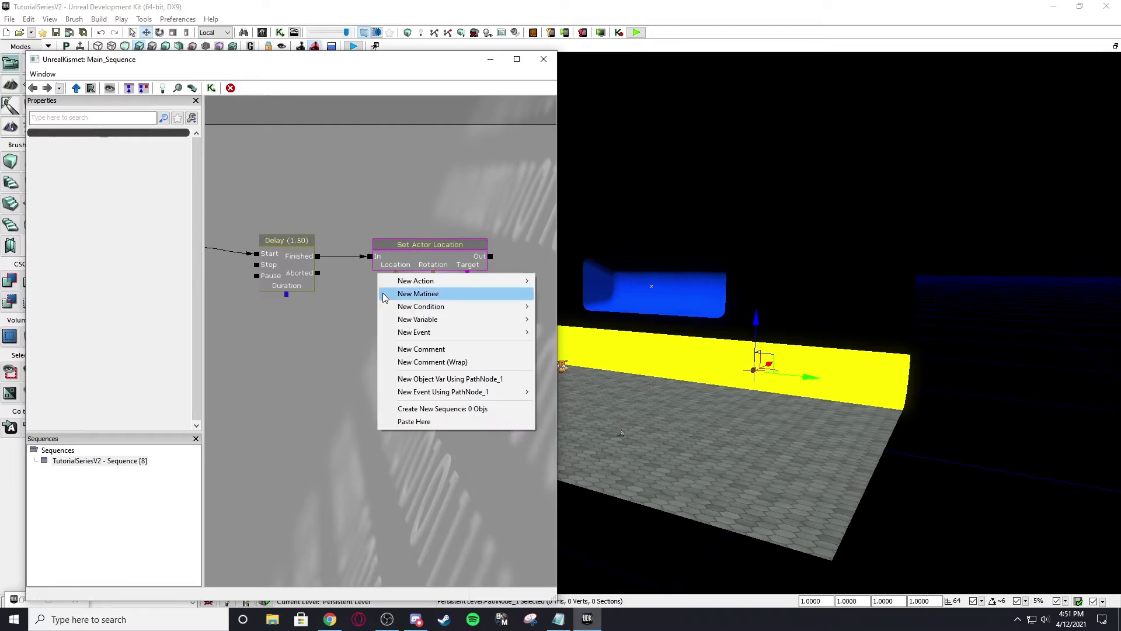
{"action": "left_click", "coordinate": [334, 304]}
{"action": "right_click", "coordinate": [368, 299]}
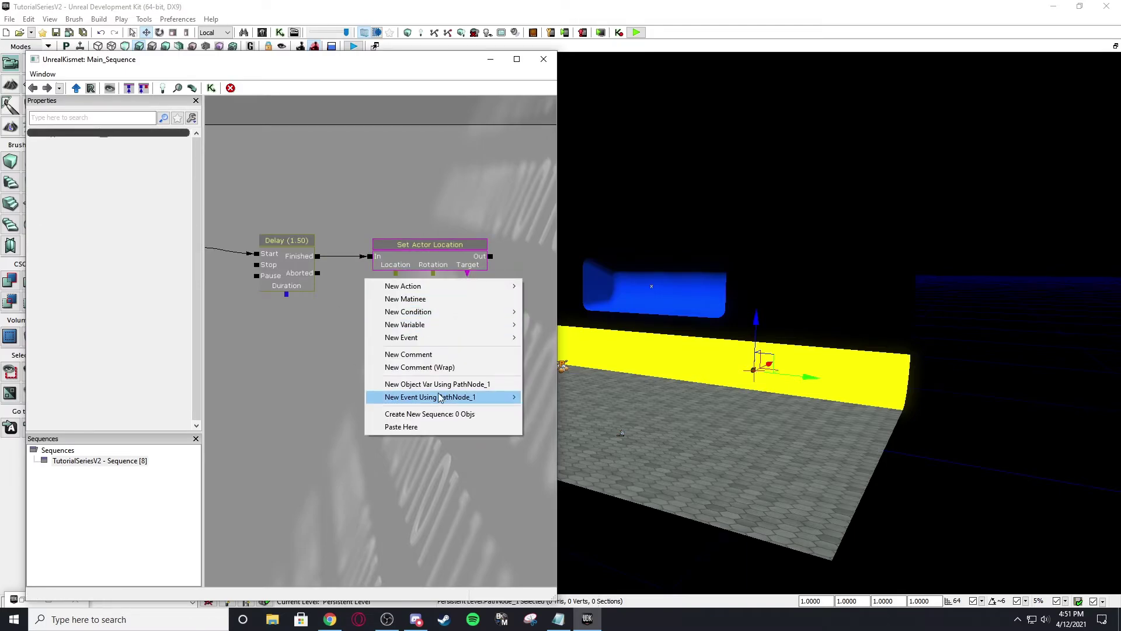
{"action": "left_click", "coordinate": [328, 329]}
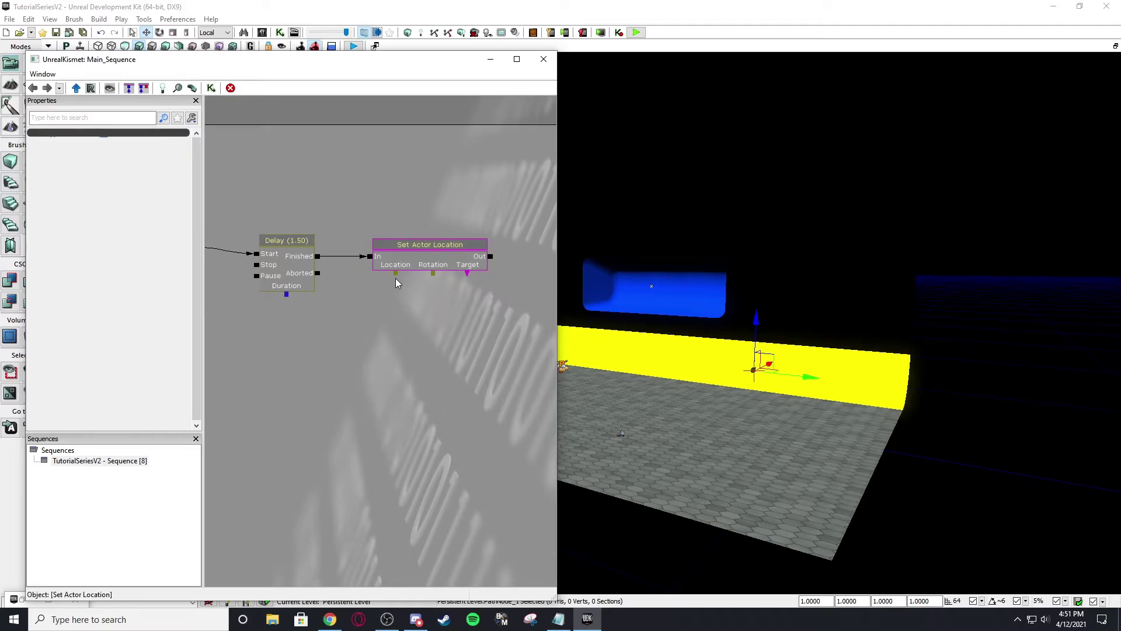
{"action": "right_click", "coordinate": [396, 274]}
{"action": "left_click", "coordinate": [411, 280]}
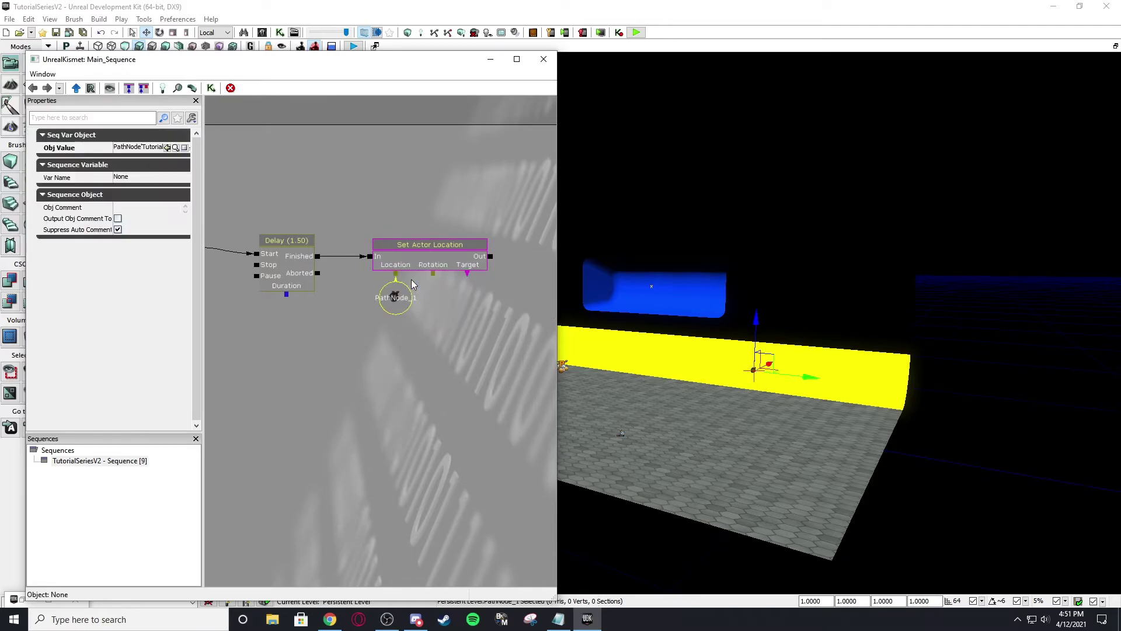
{"action": "left_click", "coordinate": [411, 280]}
{"action": "left_click", "coordinate": [396, 298]}
{"action": "left_click", "coordinate": [421, 293]}
- Add a Set Velocity action to the sequence near Set Actor Location
{"action": "left_click_drag", "start_coordinate": [336, 341], "coordinate": [352, 296]}
{"action": "left_click_drag", "start_coordinate": [263, 363], "coordinate": [325, 344]}
{"action": "left_click_drag", "start_coordinate": [376, 268], "coordinate": [374, 288]}
{"action": "scroll", "coordinate": [369, 307], "scroll_direction": "down", "scroll_amount": 1}
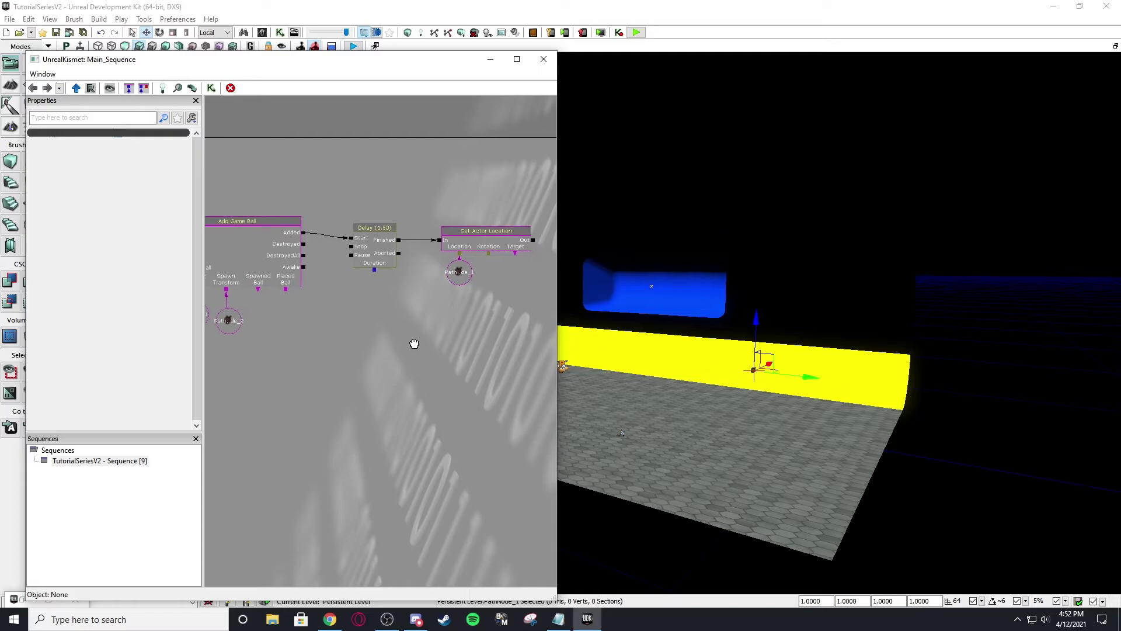
{"action": "left_click_drag", "start_coordinate": [413, 343], "coordinate": [302, 317]}
{"action": "scroll", "coordinate": [303, 317], "scroll_direction": "up", "scroll_amount": 2}
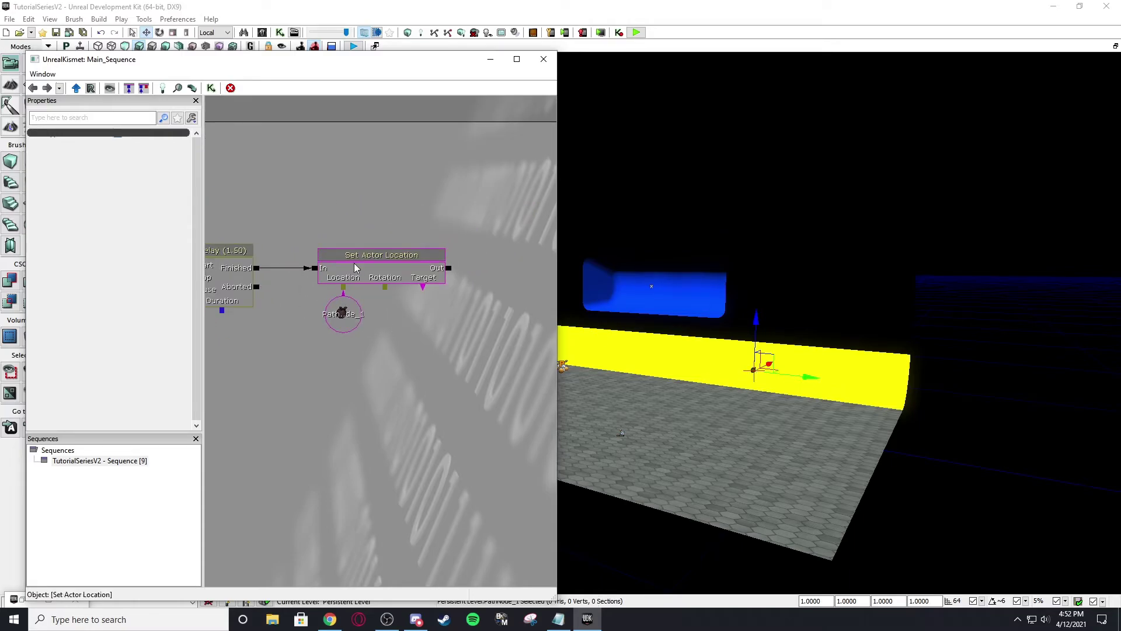
{"action": "left_click", "coordinate": [343, 186]}
{"action": "right_click", "coordinate": [321, 170]}
{"action": "mouse_move", "coordinate": [398, 180]}
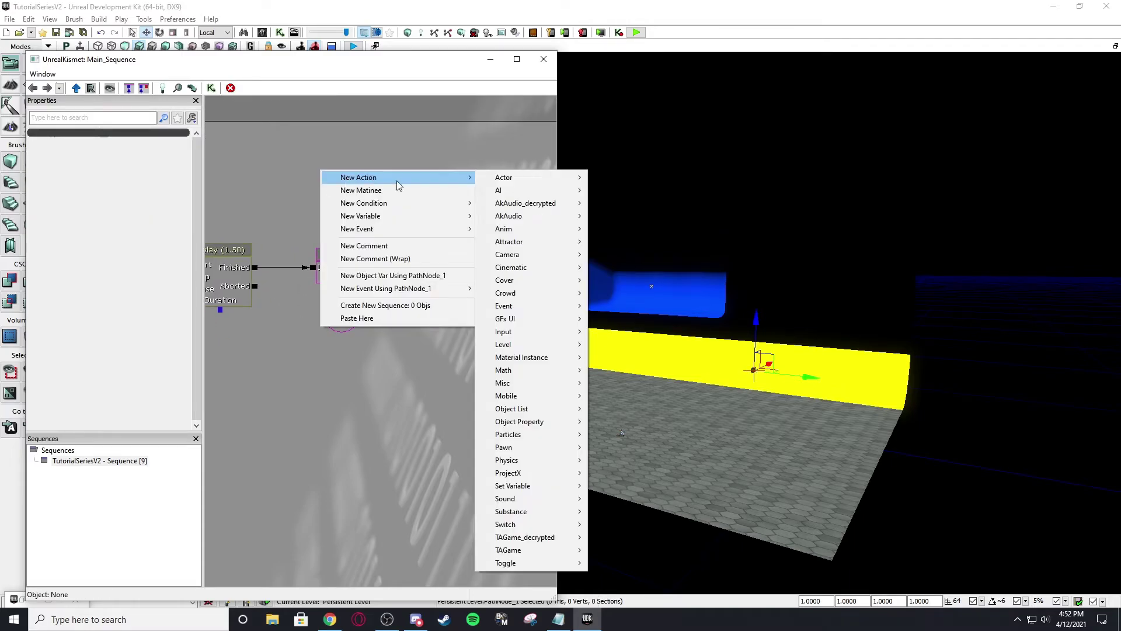
{"action": "mouse_move", "coordinate": [500, 181]}
{"action": "left_click", "coordinate": [642, 413]}
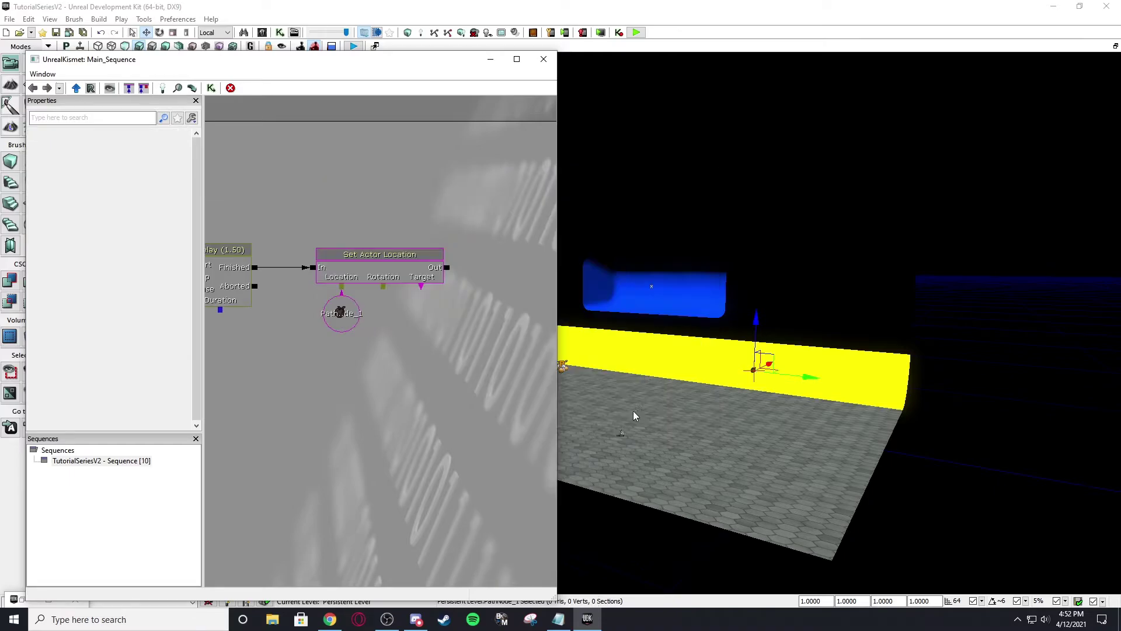
- Place Set Velocity after Set Actor Location and connect Set Actor Location's Out to its In
{"action": "scroll", "coordinate": [368, 225], "scroll_direction": "down", "scroll_amount": 3}
{"action": "mouse_move", "coordinate": [370, 221]}
{"action": "left_mouse_down", "text": "ctrl"}
{"action": "mouse_move", "coordinate": [495, 264]}
{"action": "mouse_move", "coordinate": [425, 256]}
{"action": "mouse_move", "coordinate": [451, 249]}
{"action": "left_mouse_up", "text": "ctrl"}
{"action": "scroll", "coordinate": [410, 230], "scroll_direction": "down", "scroll_amount": 1}
{"action": "scroll", "coordinate": [412, 230], "scroll_direction": "up", "scroll_amount": 2}
{"action": "left_click_drag", "start_coordinate": [435, 265], "coordinate": [420, 240]}
{"action": "scroll", "coordinate": [420, 240], "scroll_direction": "down", "scroll_amount": 2}
- Create a float variable of 0 for Set Velocity's Velocity Mag
{"action": "scroll", "coordinate": [443, 255], "scroll_direction": "up", "scroll_amount": 4}
{"action": "right_click", "coordinate": [526, 239]}
{"action": "left_click", "coordinate": [540, 236]}
{"action": "scroll", "coordinate": [432, 284], "scroll_direction": "down", "scroll_amount": 4}
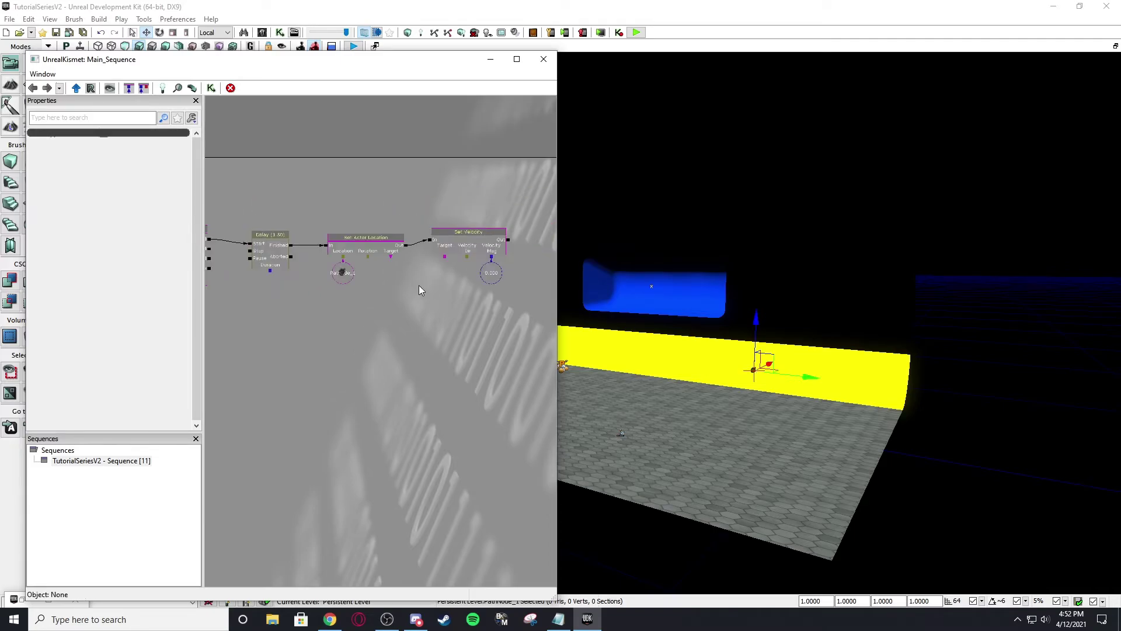
- Create an object variable for Add Game Ball's Spawned Ball and place it beneath the Set Actor Location action
{"action": "left_click_drag", "start_coordinate": [368, 291], "coordinate": [426, 269]}
{"action": "scroll", "coordinate": [428, 267], "scroll_direction": "up", "scroll_amount": 3}
{"action": "left_click_drag", "start_coordinate": [475, 229], "coordinate": [423, 233]}
{"action": "scroll", "coordinate": [422, 233], "scroll_direction": "down", "scroll_amount": 2}
{"action": "scroll", "coordinate": [234, 242], "scroll_direction": "up", "scroll_amount": 3}
{"action": "left_click_drag", "start_coordinate": [235, 242], "coordinate": [278, 305]}
{"action": "right_click", "coordinate": [456, 247]}
{"action": "left_click", "coordinate": [460, 247]}
{"action": "scroll", "coordinate": [278, 305], "scroll_direction": "down", "scroll_amount": 2}
{"action": "scroll", "coordinate": [320, 312], "scroll_direction": "up", "scroll_amount": 2}
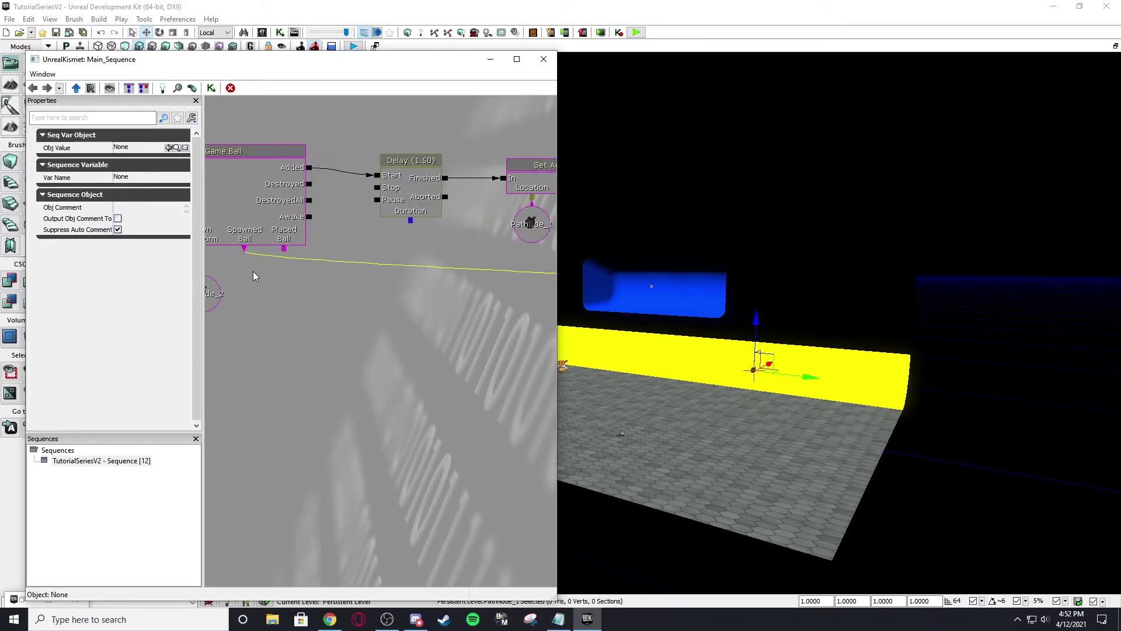
- Create a second object variable on Add Game Ball's Spawned Ball and delete it
{"action": "right_click", "coordinate": [247, 252]}
{"action": "right_click", "coordinate": [247, 253]}
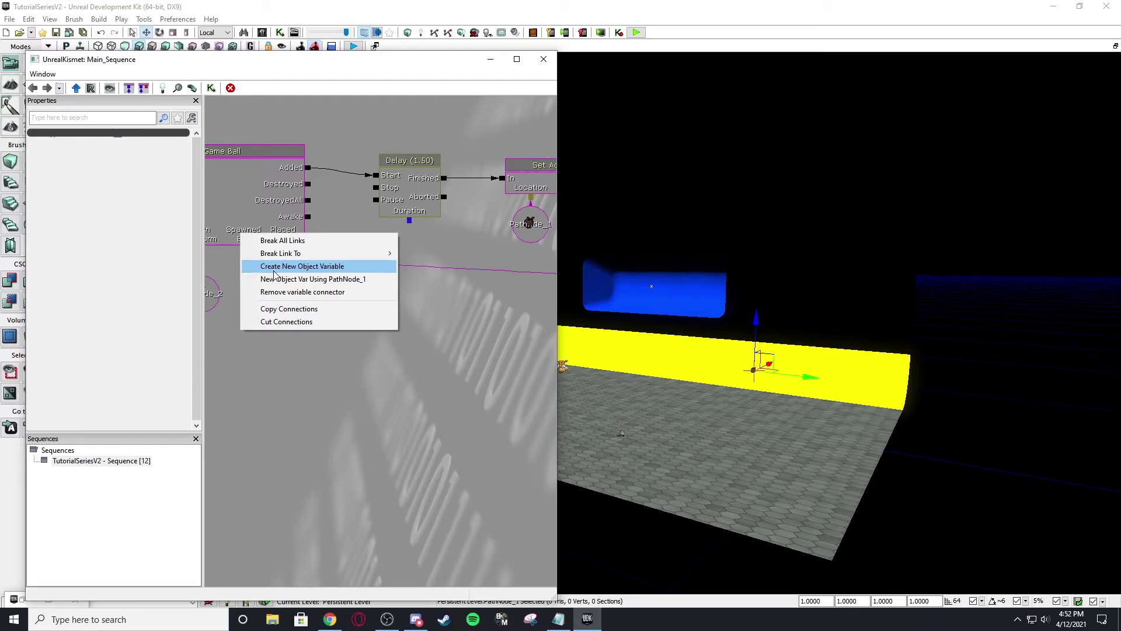
{"action": "left_click", "coordinate": [275, 269]}
{"action": "scroll", "coordinate": [260, 283], "scroll_direction": "down", "scroll_amount": 3}
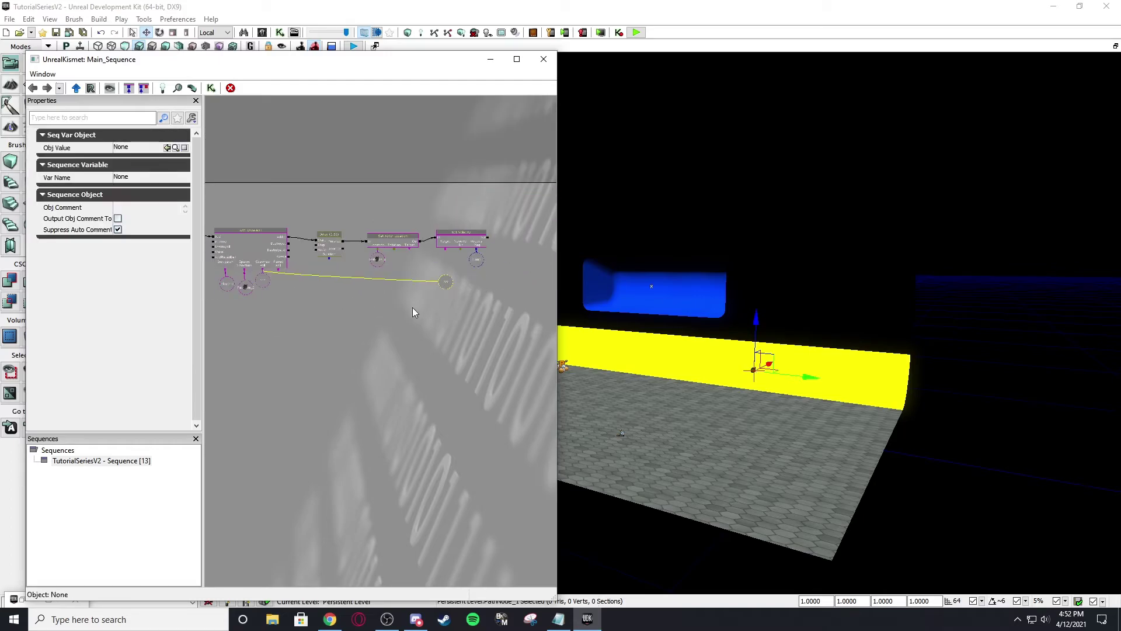
{"action": "scroll", "coordinate": [412, 307], "scroll_direction": "up", "scroll_amount": 1}
{"action": "key", "text": "Delete"}
{"action": "scroll", "coordinate": [253, 278], "scroll_direction": "up", "scroll_amount": 2}
{"action": "left_click", "coordinate": [231, 274]}
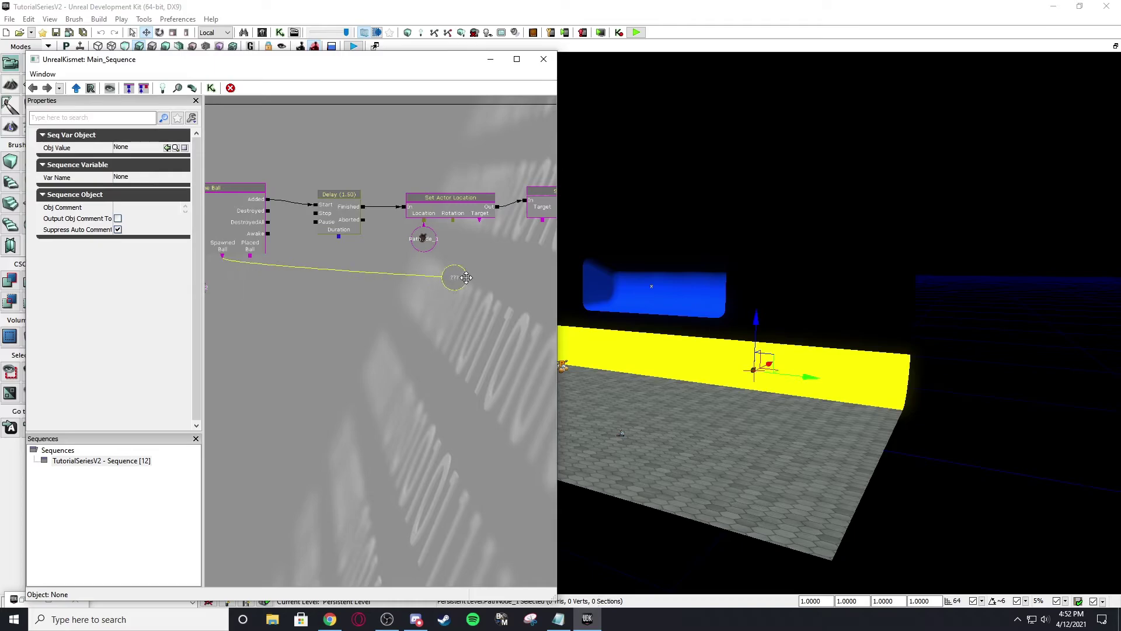
- Connect the Target inputs of Set Actor Location and Set Velocity to the Spawned Ball object variable
{"action": "scroll", "coordinate": [401, 255], "scroll_direction": "up", "scroll_amount": 3}
{"action": "left_click_drag", "start_coordinate": [520, 255], "coordinate": [368, 294]}
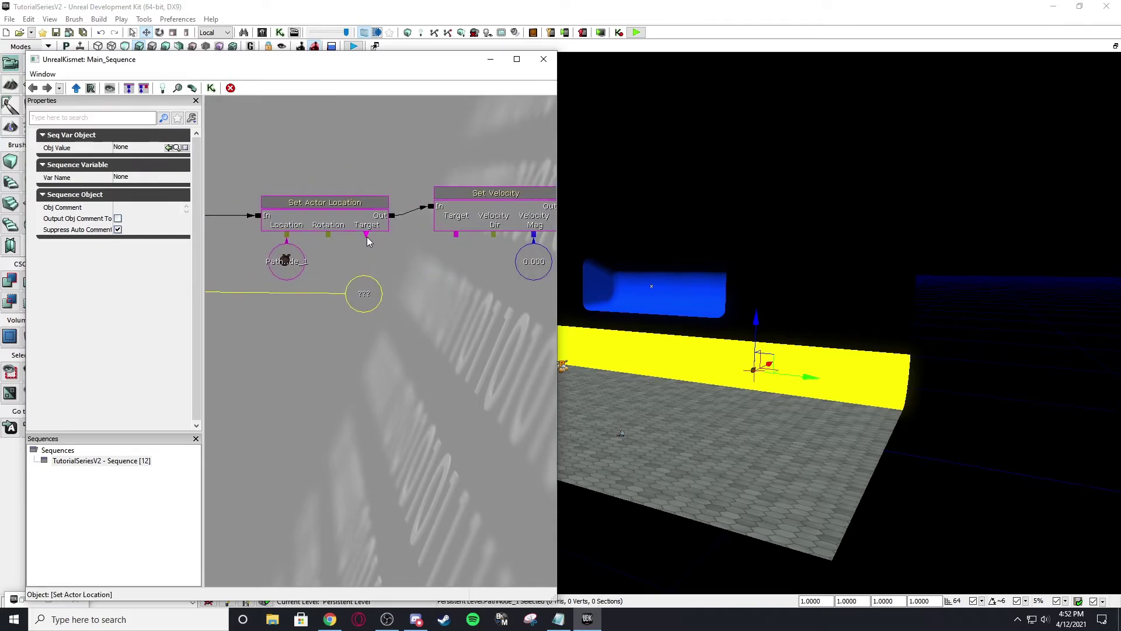
{"action": "left_click_drag", "start_coordinate": [367, 236], "coordinate": [383, 293]}
{"action": "left_click", "coordinate": [379, 295]}
{"action": "left_click_drag", "start_coordinate": [456, 235], "coordinate": [389, 321]}
{"action": "scroll", "coordinate": [362, 304], "scroll_direction": "down", "scroll_amount": 2}
{"action": "left_click_drag", "start_coordinate": [280, 341], "coordinate": [334, 341]}
{"action": "scroll", "coordinate": [408, 304], "scroll_direction": "down", "scroll_amount": 1}
- Review how the Spawned Ball variable feeds Set Actor Location and Set Velocity, including the Velocity Mag variable
{"action": "left_click", "coordinate": [697, 231]}
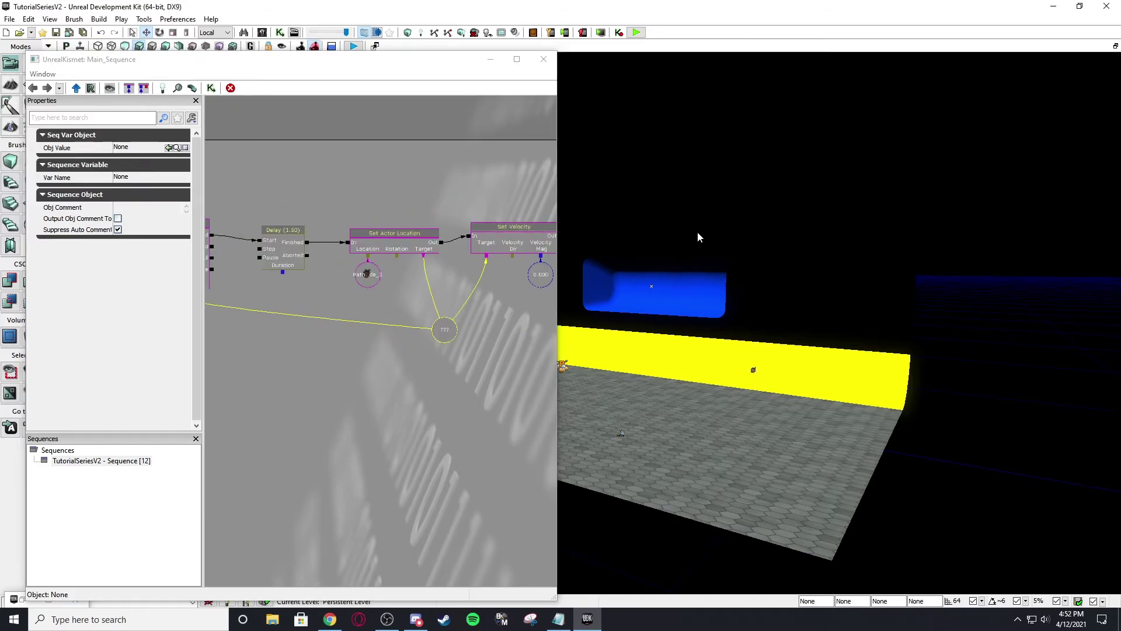
{"action": "left_click_drag", "start_coordinate": [456, 317], "coordinate": [447, 313]}
{"action": "scroll", "coordinate": [442, 314], "scroll_direction": "up", "scroll_amount": 3}
{"action": "left_click_drag", "start_coordinate": [385, 290], "coordinate": [493, 244]}
{"action": "scroll", "coordinate": [375, 220], "scroll_direction": "up", "scroll_amount": 1}
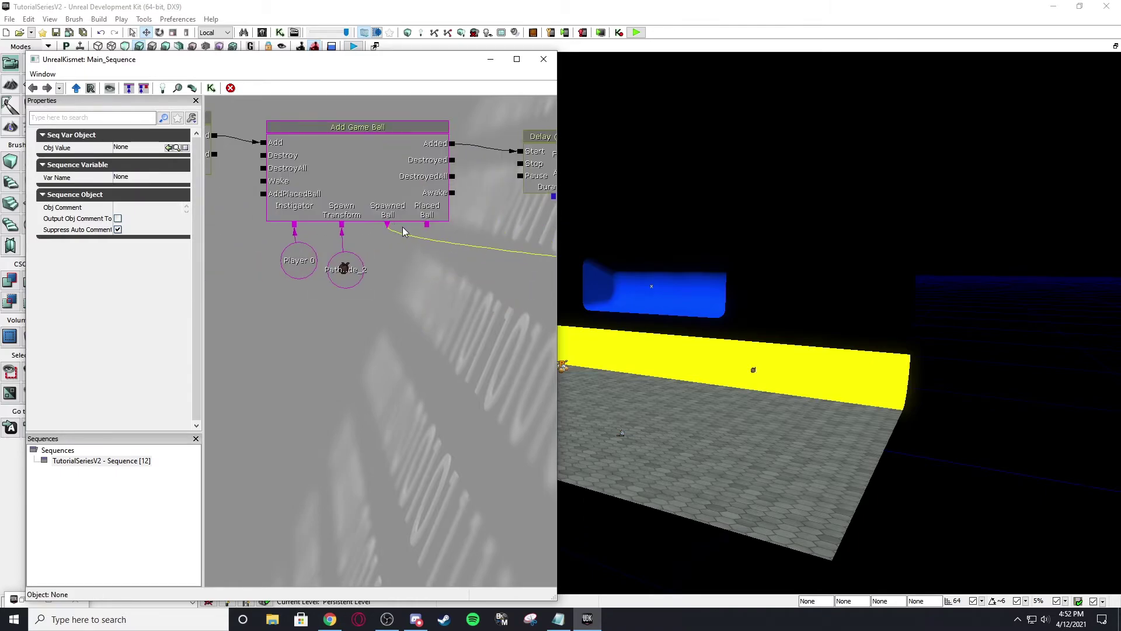
{"action": "left_click_drag", "start_coordinate": [532, 282], "coordinate": [251, 302]}
{"action": "left_click_drag", "start_coordinate": [303, 227], "coordinate": [441, 314]}
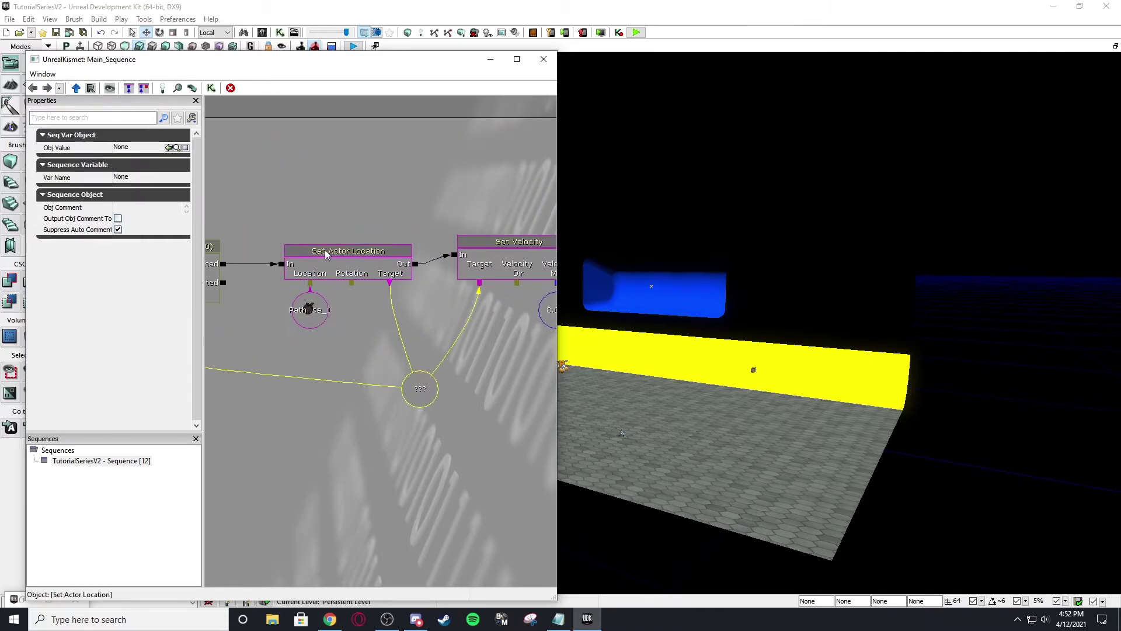
{"action": "left_click", "coordinate": [378, 226]}
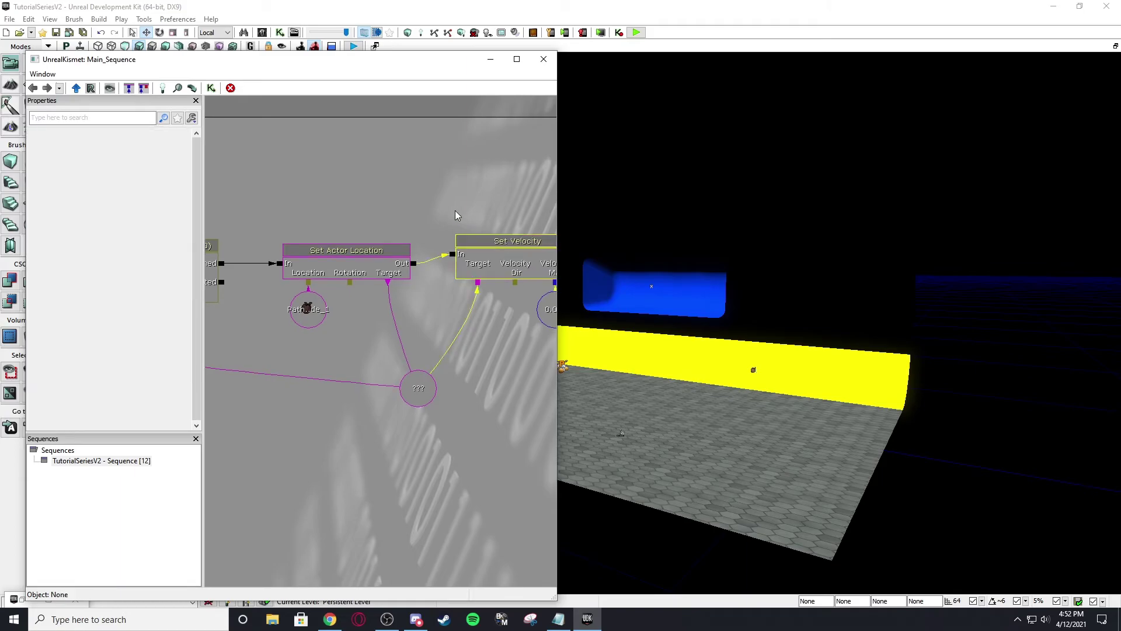
{"action": "left_click_drag", "start_coordinate": [396, 205], "coordinate": [298, 200]}
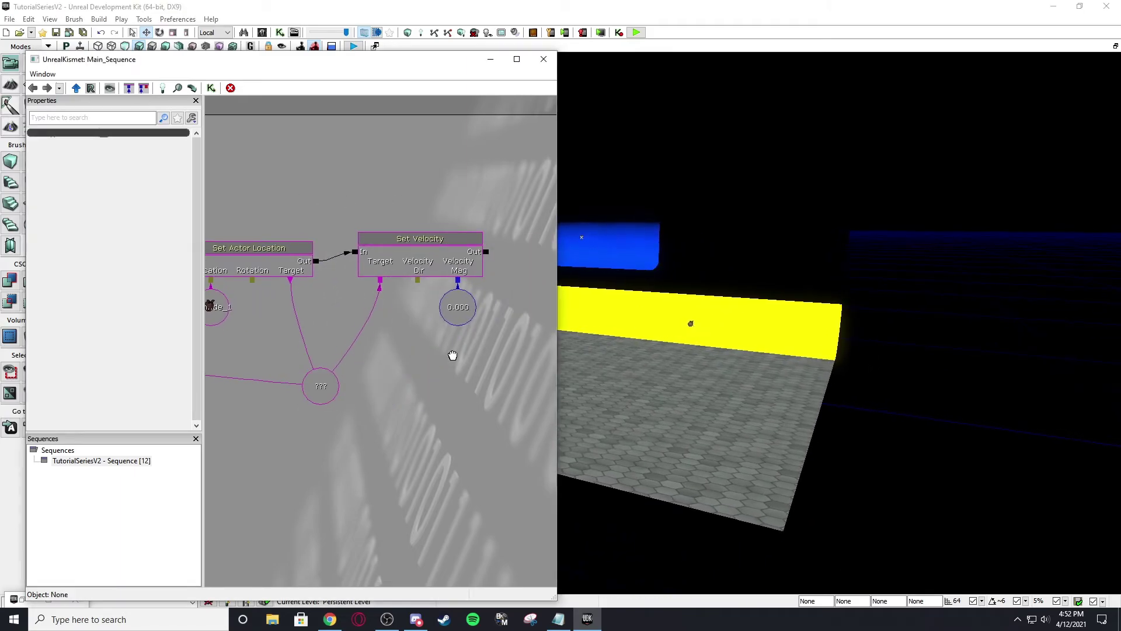
{"action": "scroll", "coordinate": [305, 263], "scroll_direction": "down", "scroll_amount": 5}
{"action": "left_click_drag", "start_coordinate": [255, 254], "coordinate": [374, 226]}
{"action": "scroll", "coordinate": [427, 282], "scroll_direction": "up", "scroll_amount": 4}
{"action": "left_click_drag", "start_coordinate": [442, 260], "coordinate": [343, 222]}
{"action": "scroll", "coordinate": [363, 249], "scroll_direction": "down", "scroll_amount": 1}
{"action": "scroll", "coordinate": [346, 221], "scroll_direction": "down", "scroll_amount": 3}
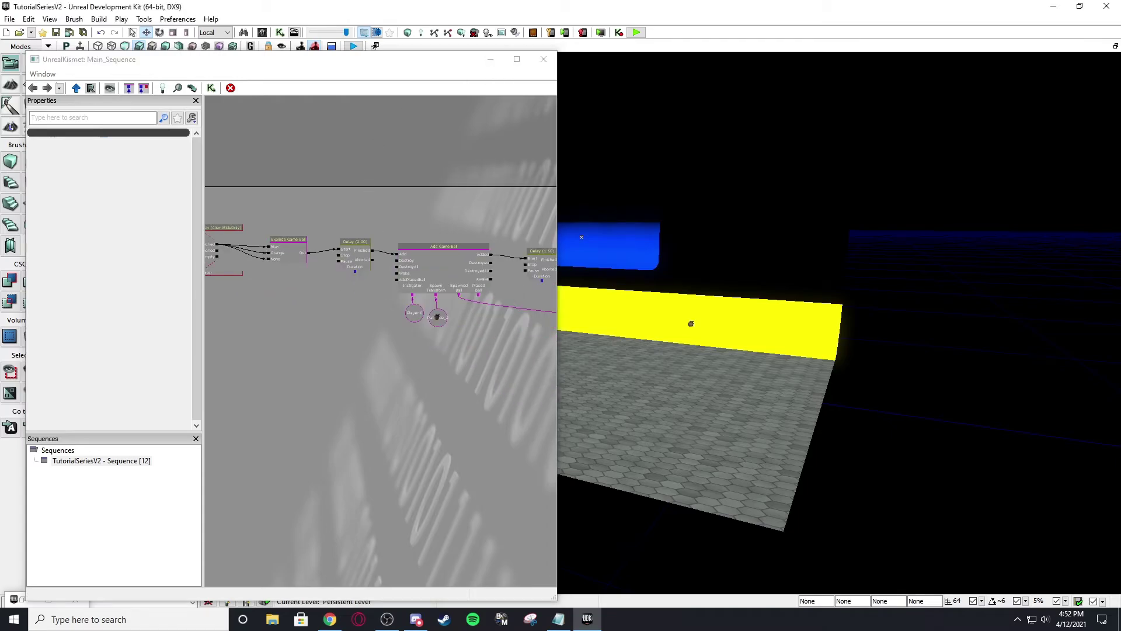
- Examine the trigger volume's Touch event, Explode Game Ball and the first Delay with their properties
{"action": "right_click_drag", "start_coordinate": [726, 208], "coordinate": [651, 187]}
{"action": "left_click_drag", "start_coordinate": [281, 308], "coordinate": [327, 322]}
{"action": "scroll", "coordinate": [262, 269], "scroll_direction": "up", "scroll_amount": 5}
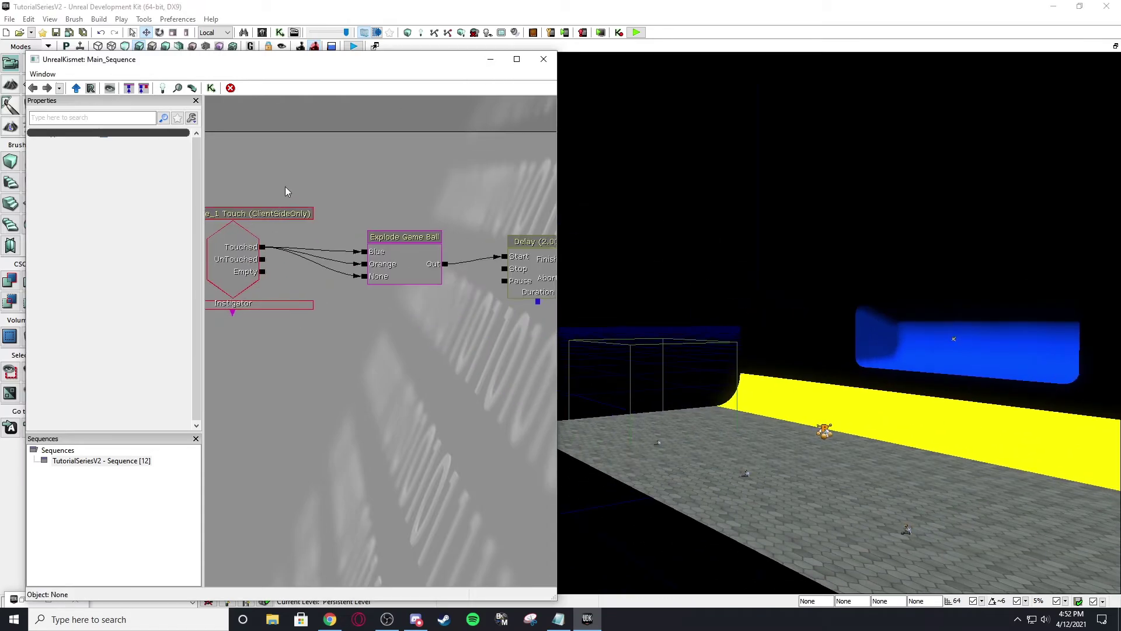
{"action": "left_click_drag", "start_coordinate": [280, 198], "coordinate": [372, 228]}
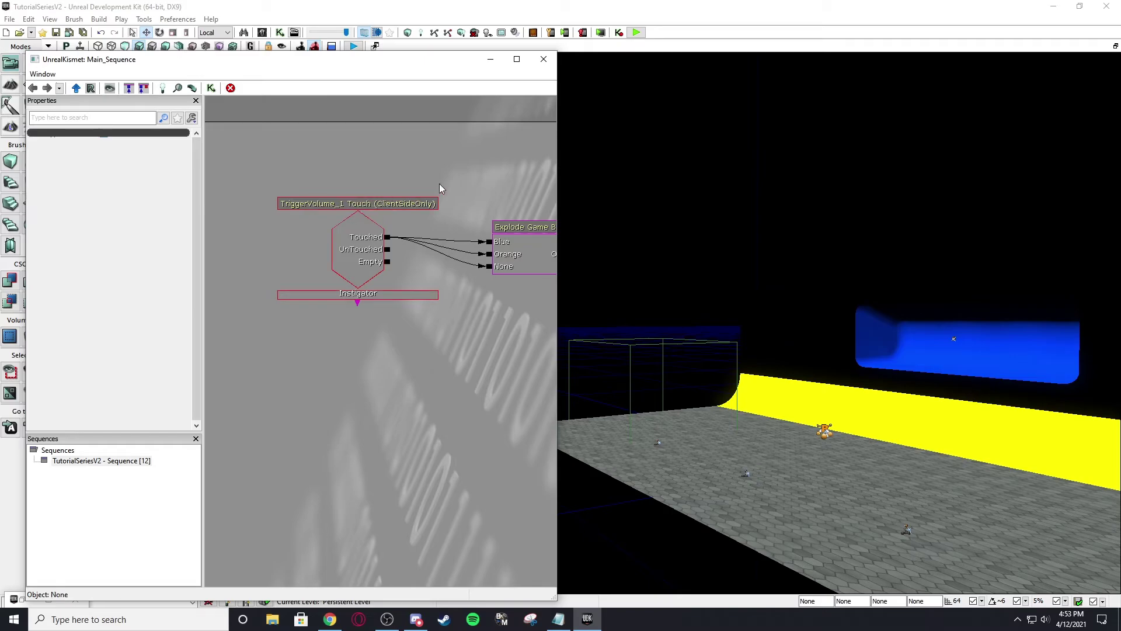
{"action": "left_click_drag", "start_coordinate": [440, 180], "coordinate": [385, 156]}
{"action": "left_click_drag", "start_coordinate": [532, 204], "coordinate": [390, 224]}
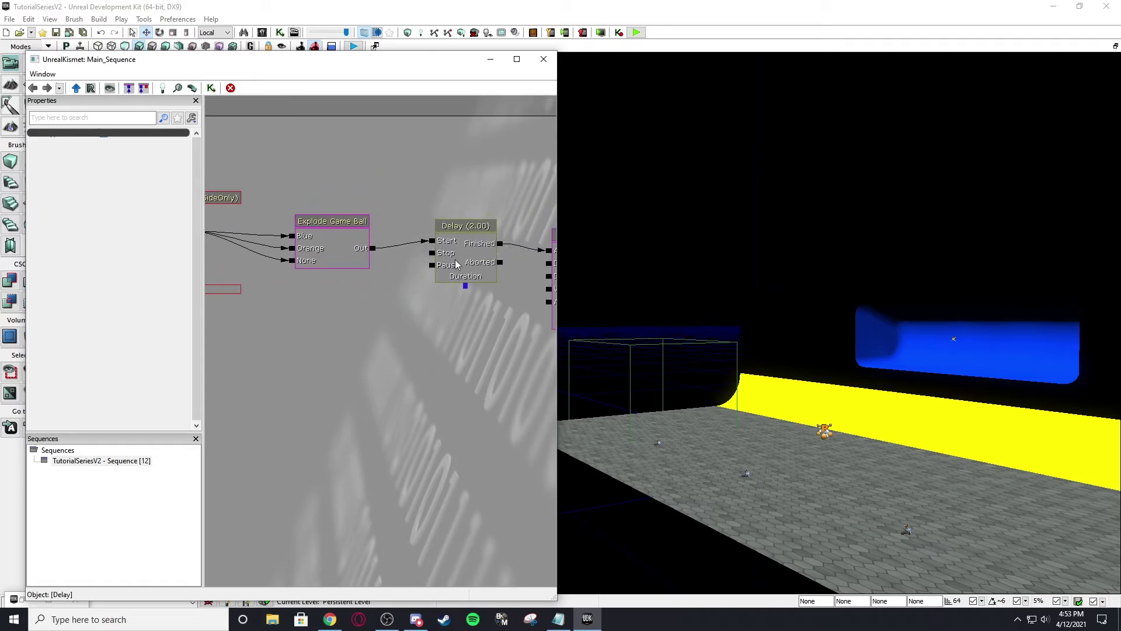
{"action": "left_click", "coordinate": [470, 226]}
{"action": "left_click_drag", "start_coordinate": [332, 198], "coordinate": [488, 218]}
{"action": "left_click", "coordinate": [333, 238]}
{"action": "left_click_drag", "start_coordinate": [401, 184], "coordinate": [327, 168]}
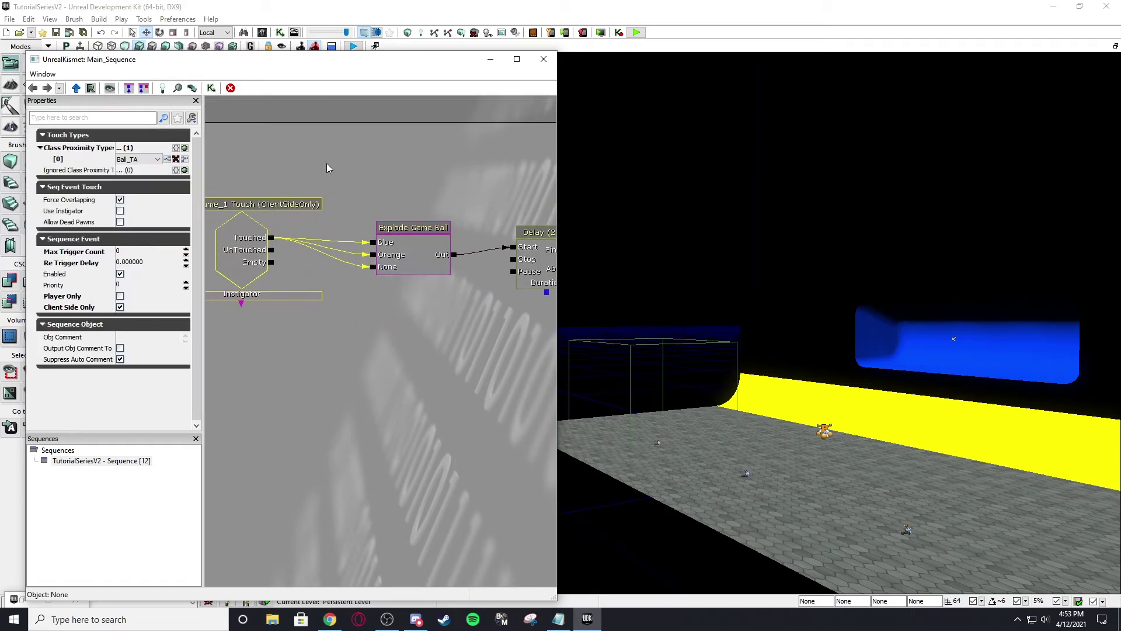
{"action": "left_click", "coordinate": [393, 231]}
{"action": "left_click_drag", "start_coordinate": [466, 200], "coordinate": [258, 208]}
{"action": "left_click", "coordinate": [334, 241]}
{"action": "left_click_drag", "start_coordinate": [485, 213], "coordinate": [310, 191]}
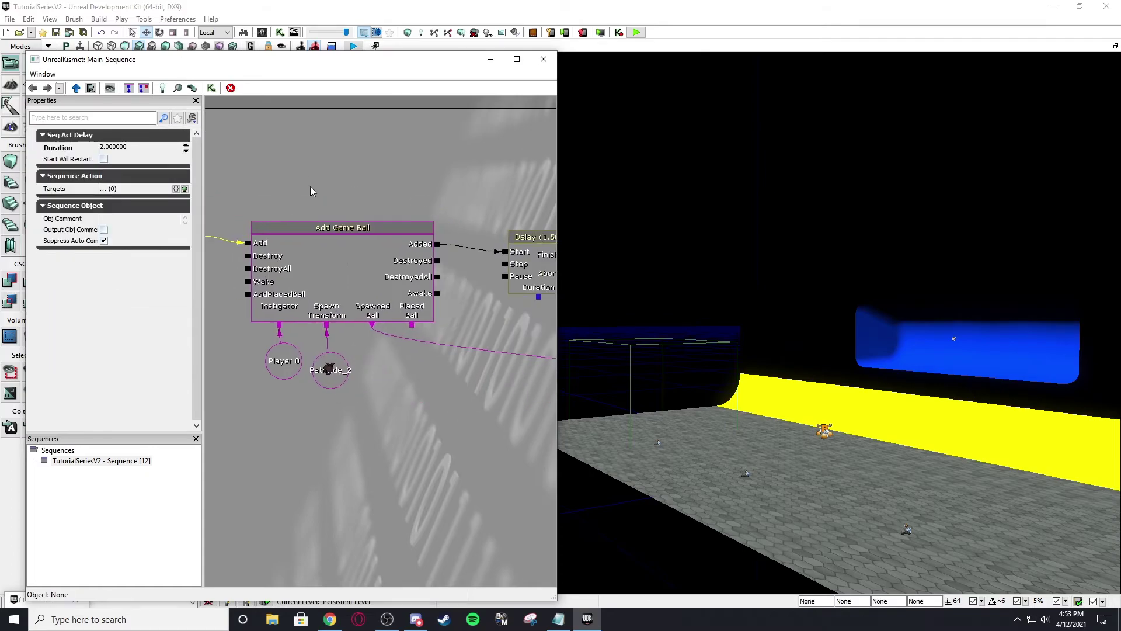
- Examine the rest of the chain from Add Game Ball to Set Velocity alongside its path nodes in the level
{"action": "left_click", "coordinate": [342, 250]}
{"action": "right_click_drag", "start_coordinate": [693, 330], "coordinate": [700, 251]}
{"action": "left_click_drag", "start_coordinate": [425, 344], "coordinate": [288, 360]}
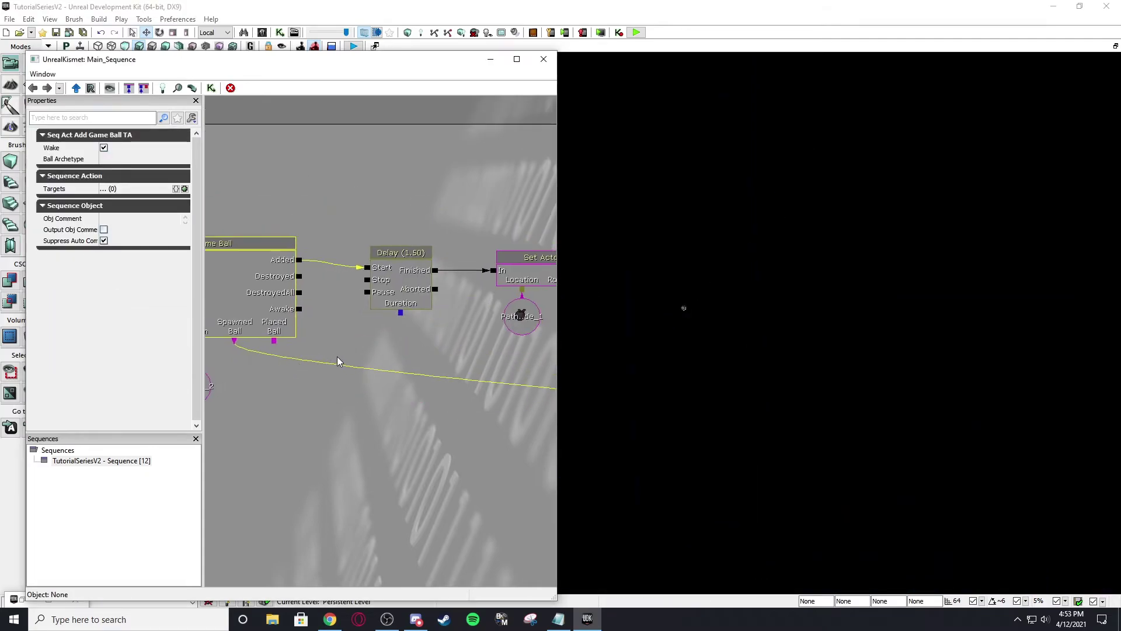
{"action": "left_click", "coordinate": [395, 307]}
{"action": "left_click_drag", "start_coordinate": [494, 346], "coordinate": [350, 353]}
{"action": "right_click_drag", "start_coordinate": [637, 336], "coordinate": [543, 316]}
{"action": "left_click", "coordinate": [423, 319]}
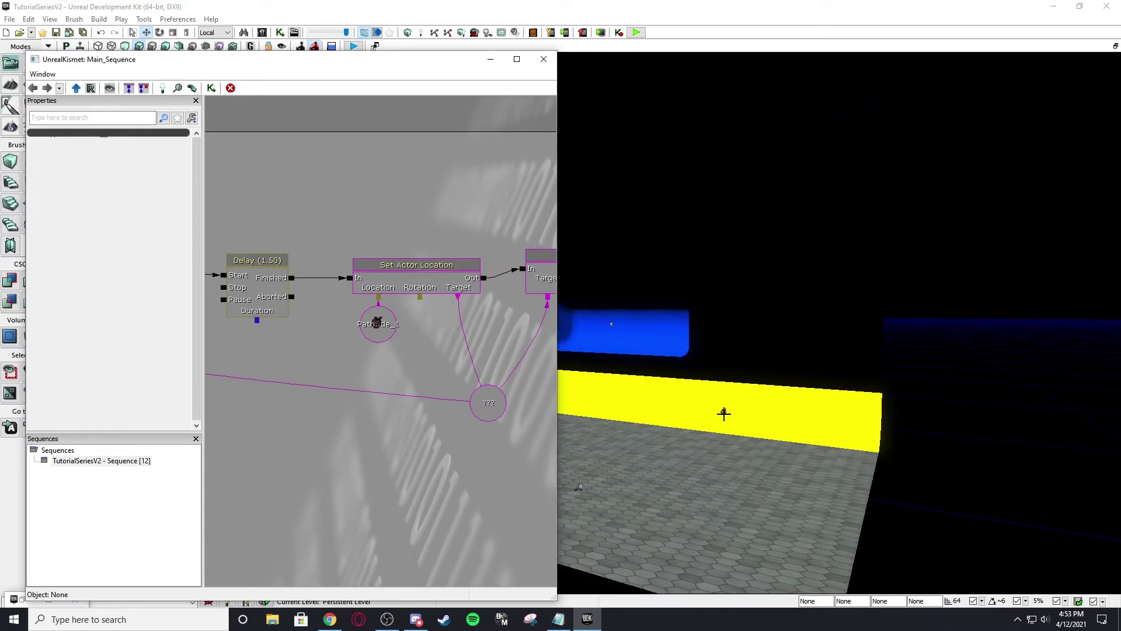
{"action": "left_click", "coordinate": [724, 414]}
{"action": "left_click_drag", "start_coordinate": [468, 370], "coordinate": [221, 349]}
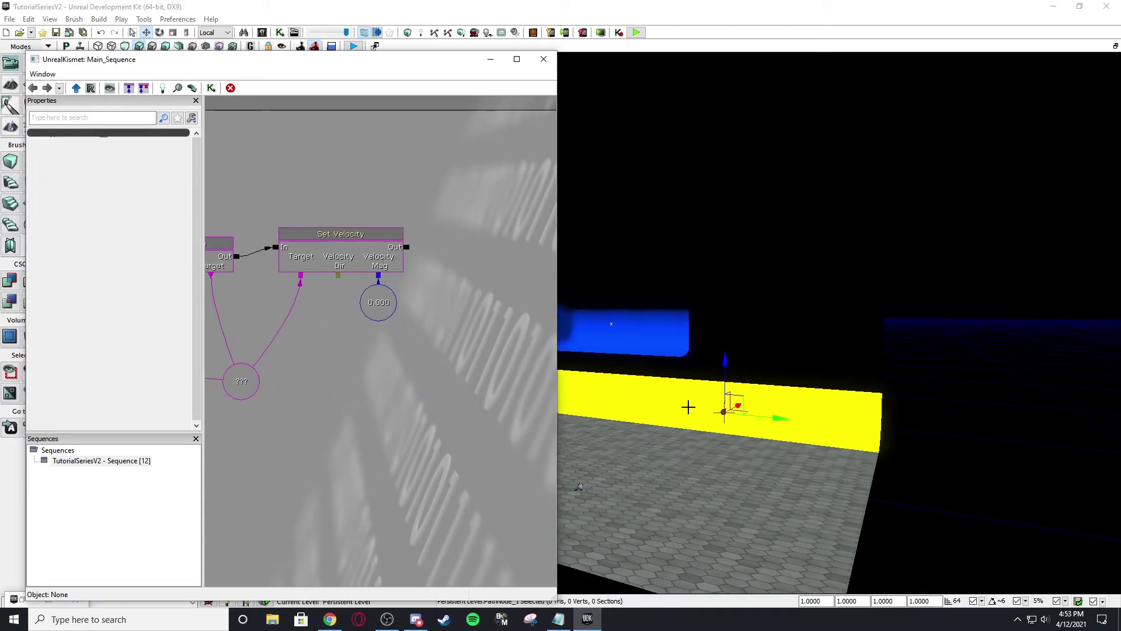
- Switch to the Maps folder and run UtopiaOverwrite.bat on TutorialSeriesV2.udk to load the map over Utopia
{"action": "left_click", "coordinate": [941, 321]}
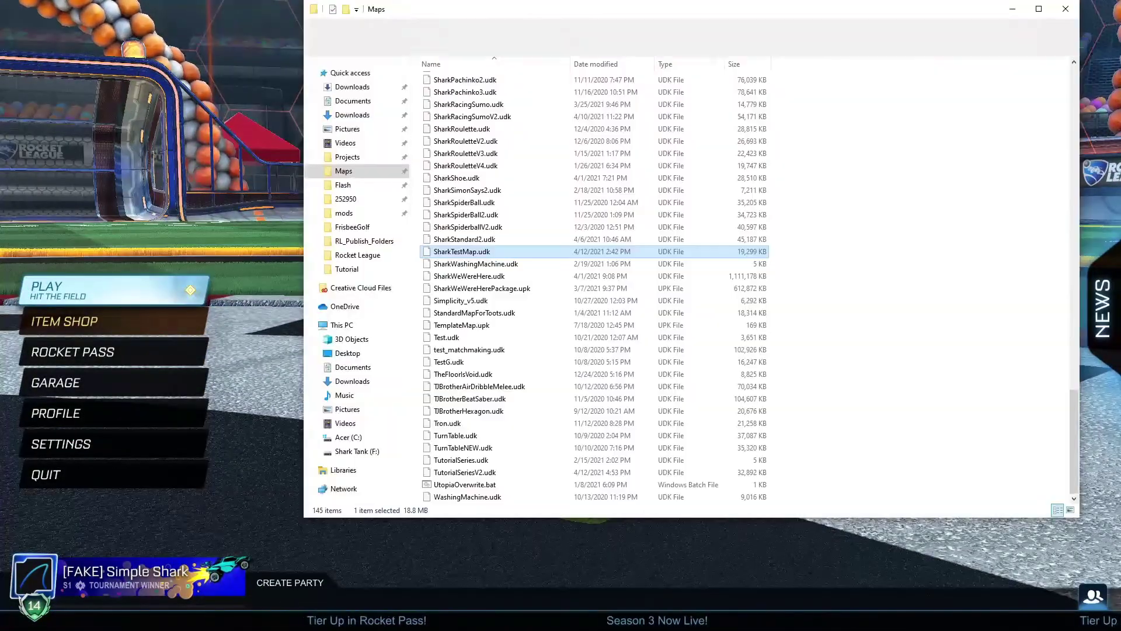
{"action": "key", "text": "alt+Tab"}
{"action": "left_click", "coordinate": [467, 484]}
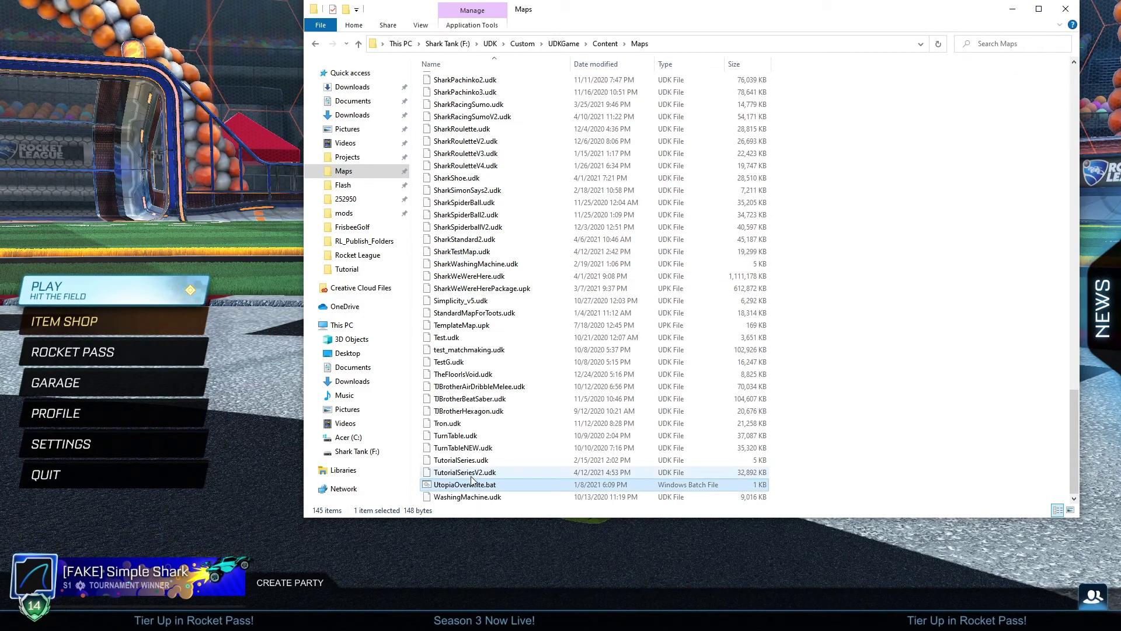
{"action": "left_click_drag", "start_coordinate": [471, 476], "coordinate": [478, 491]}
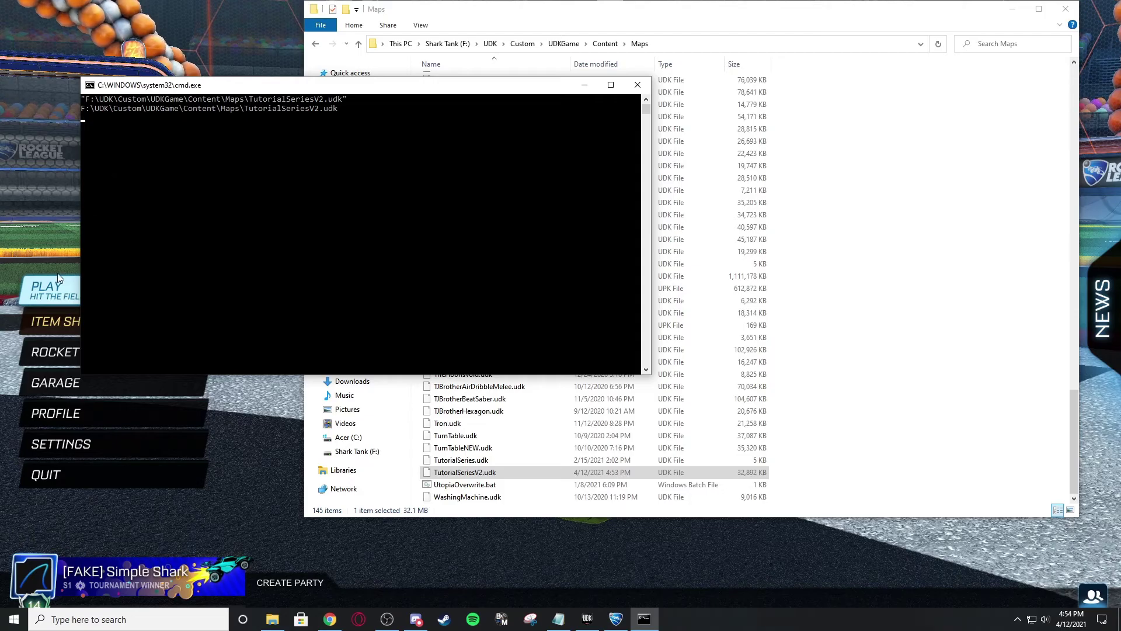
- Switch to Rocket League and host a custom LAN match on Utopia Retro, leaving the name and password blank
{"action": "left_click", "coordinate": [59, 283]}
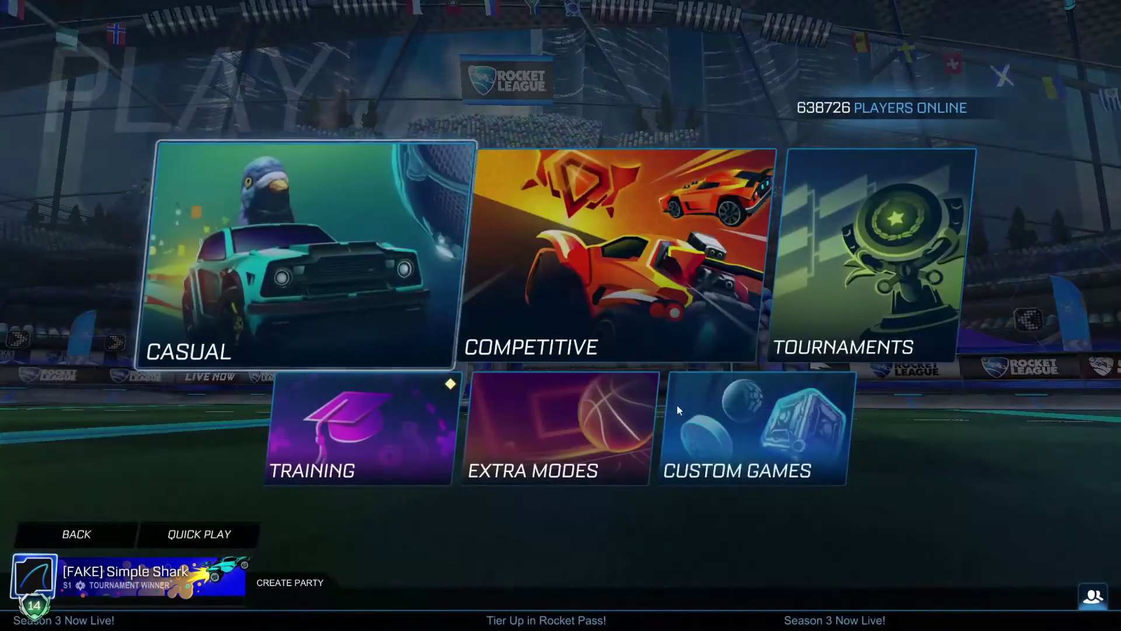
{"action": "left_click", "coordinate": [737, 443]}
{"action": "left_click", "coordinate": [688, 345]}
{"action": "left_click", "coordinate": [387, 469]}
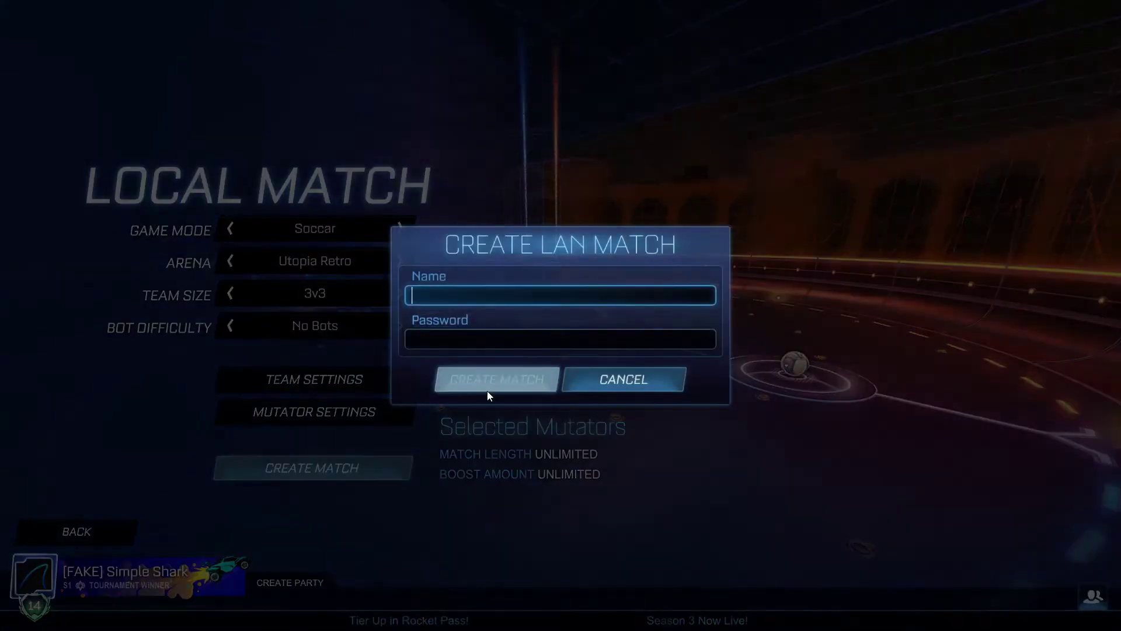
{"action": "left_click", "coordinate": [487, 388]}
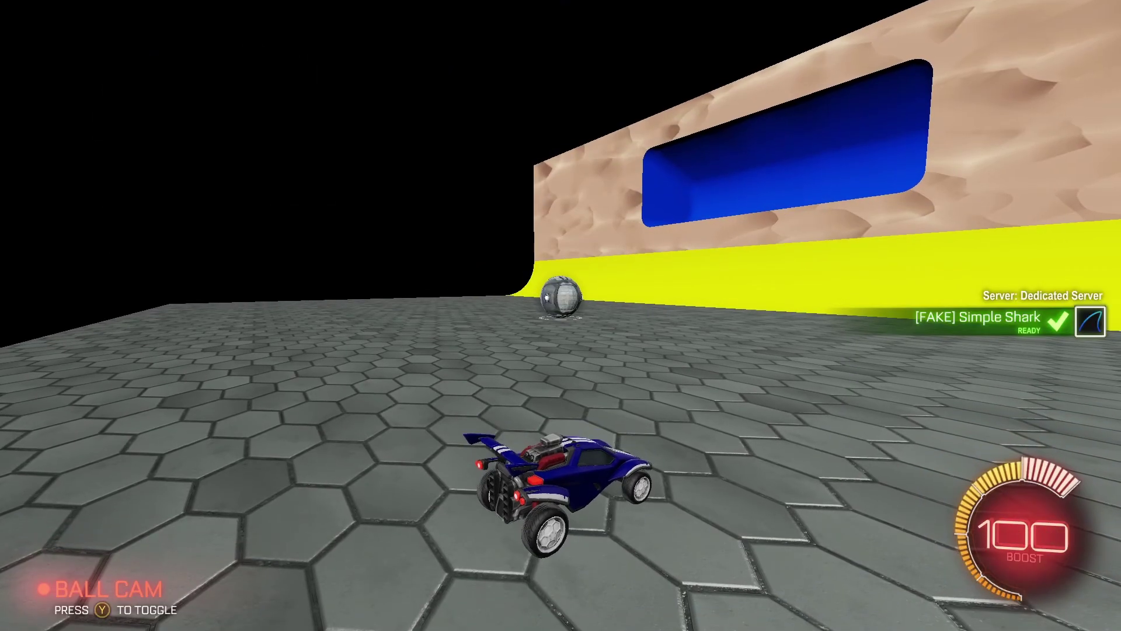
- Drive the car from kickoff across the hexagon floor up to the ball
{"action": "key", "text": "w"}
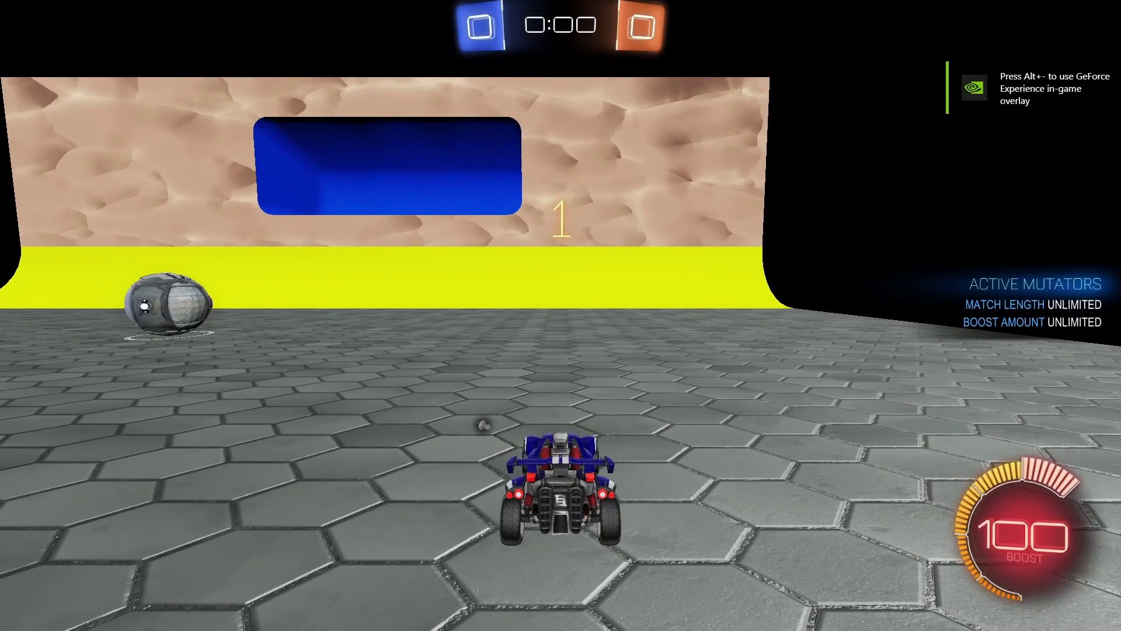
{"action": "key", "text": "w"}
{"action": "key", "text": "a"}
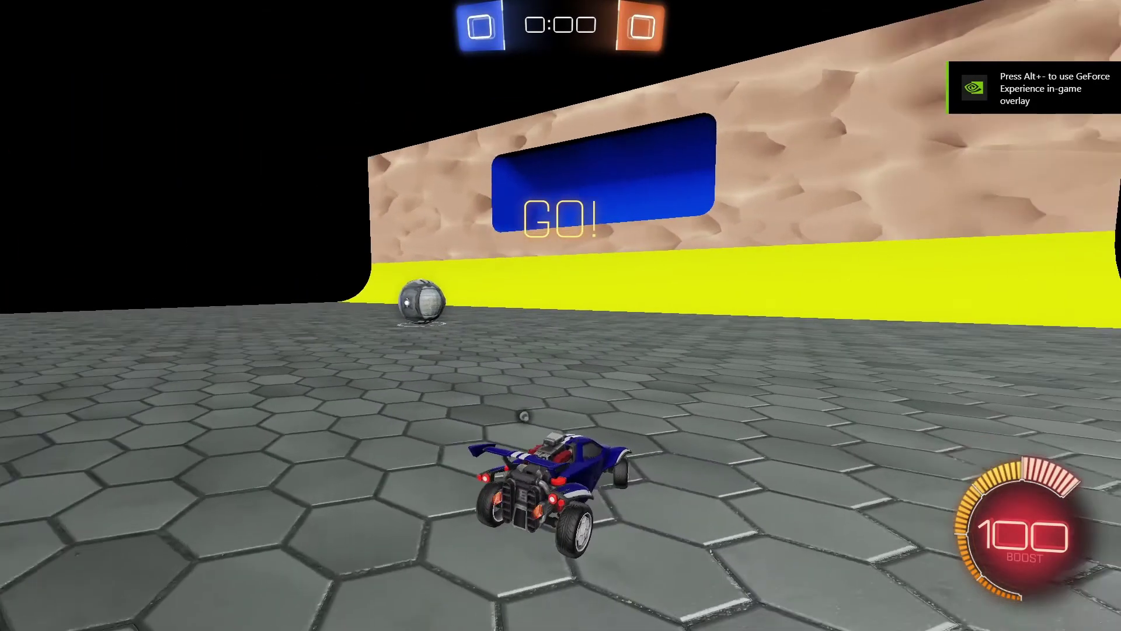
{"action": "key", "text": "w"}
{"action": "key", "text": "a"}
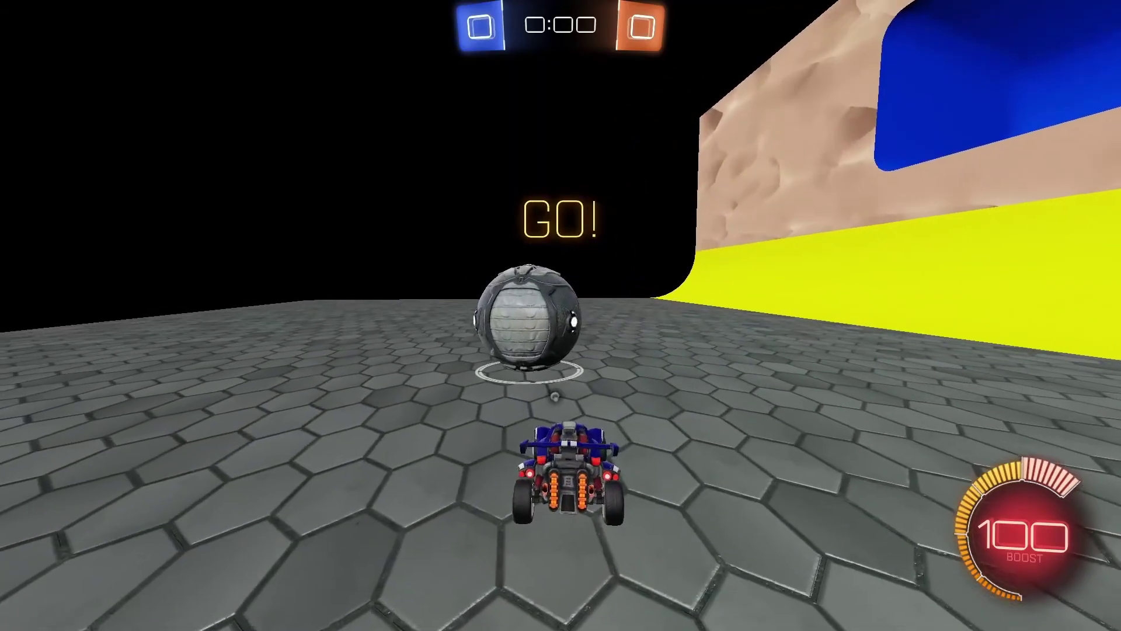
{"action": "key", "text": "d"}
{"action": "key", "text": "a"}
{"action": "key", "text": "a"}
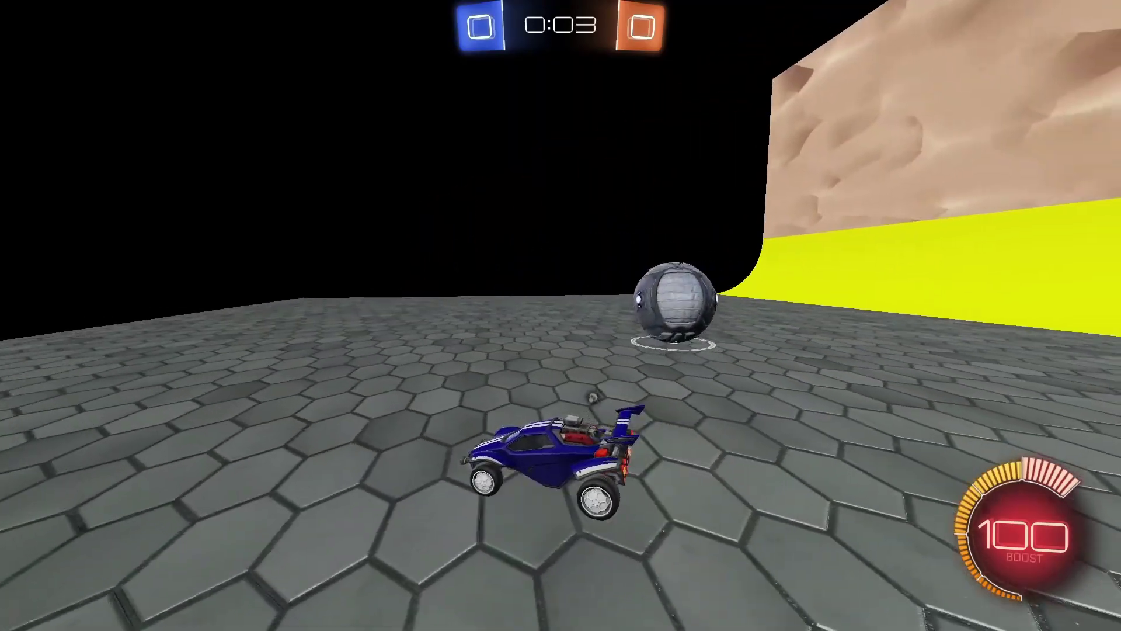
- Follow the ball around the arena with ball cam on and line the car up behind it
{"action": "key", "text": "w"}
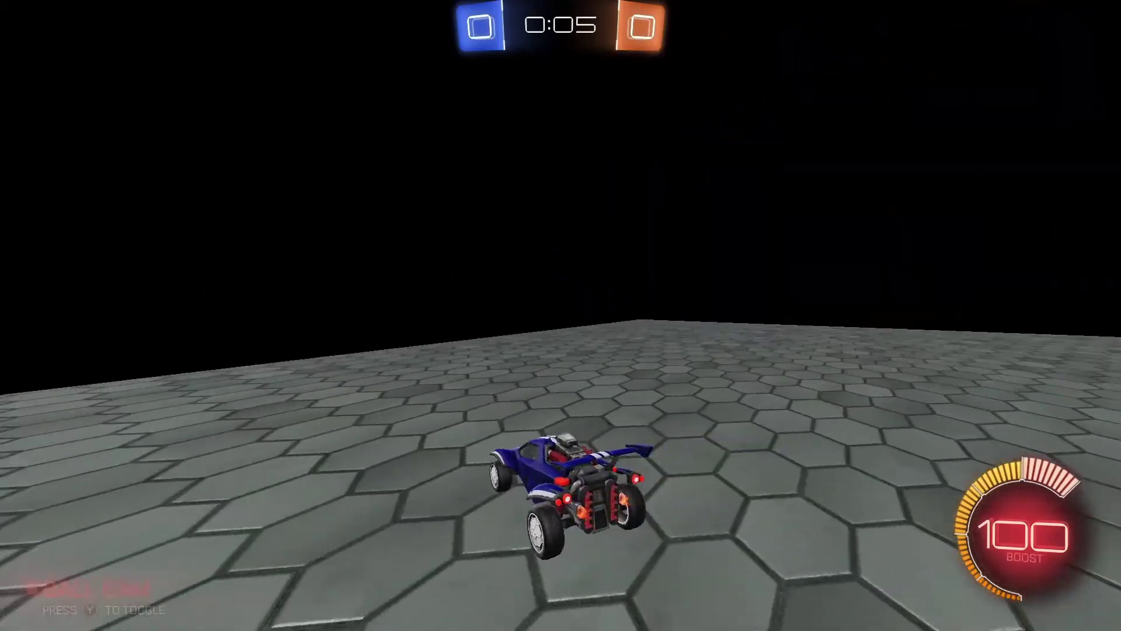
{"action": "key", "text": "a"}
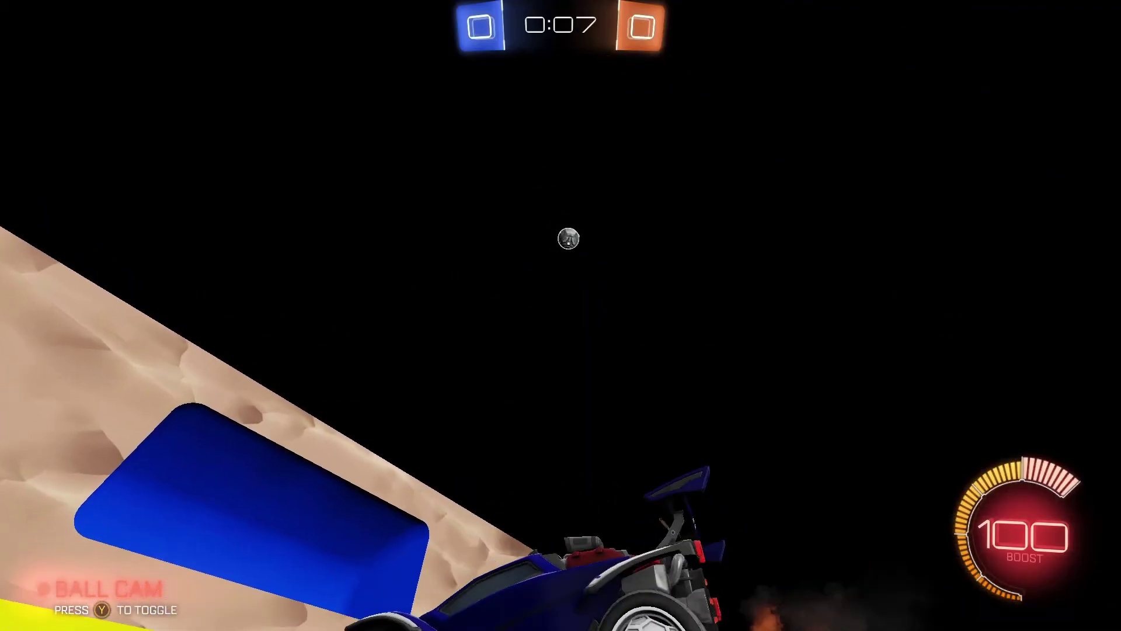
{"action": "key", "text": "w"}
{"action": "key", "text": "d"}
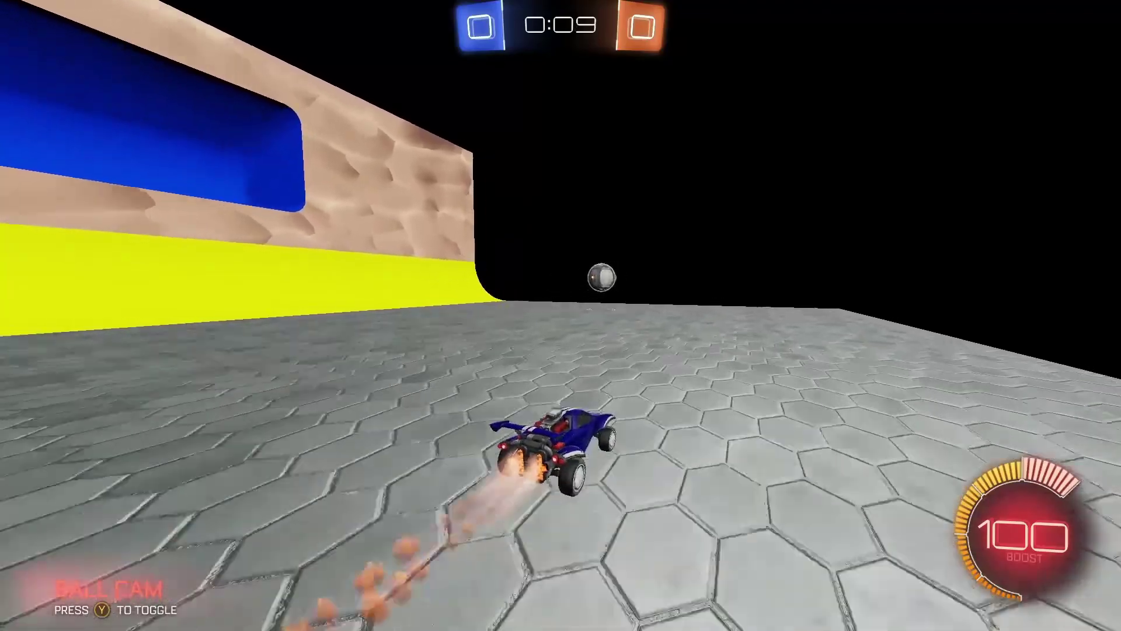
{"action": "key", "text": "d"}
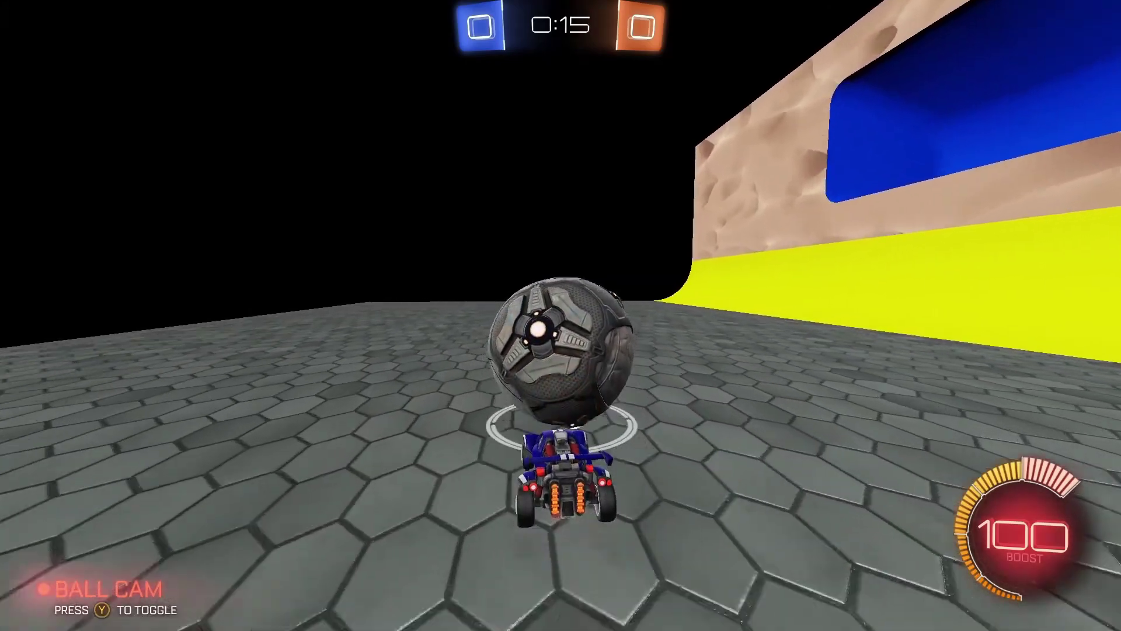
- Knock the ball across the arena and chase it to test the explosion and respawn sequence
{"action": "key", "text": "d"}
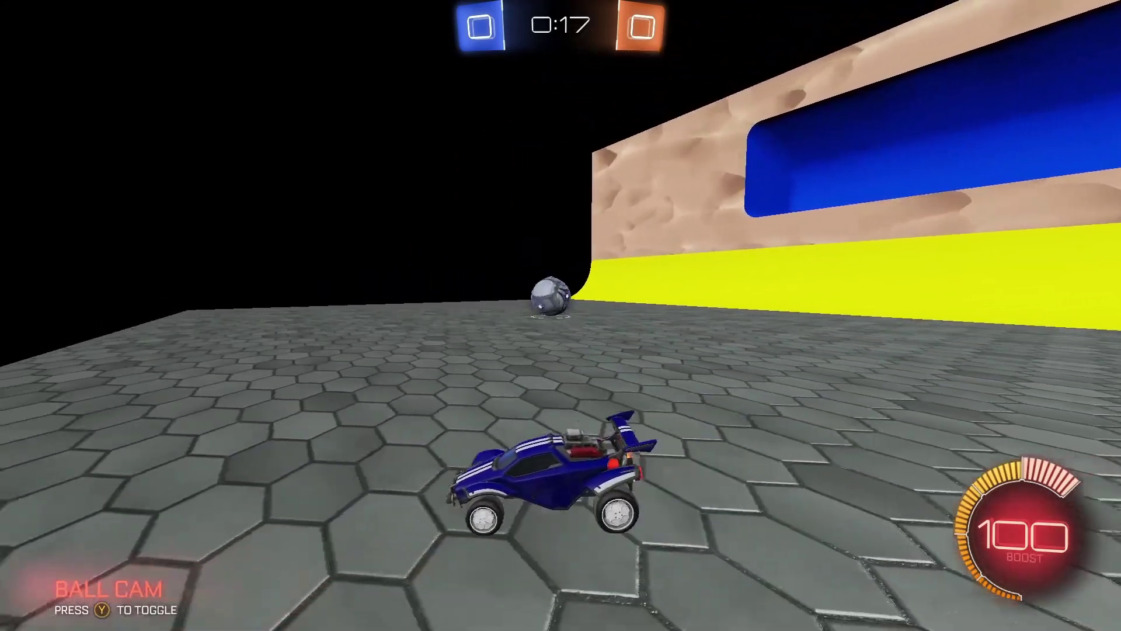
{"action": "key", "text": "d"}
{"action": "key", "text": "w"}
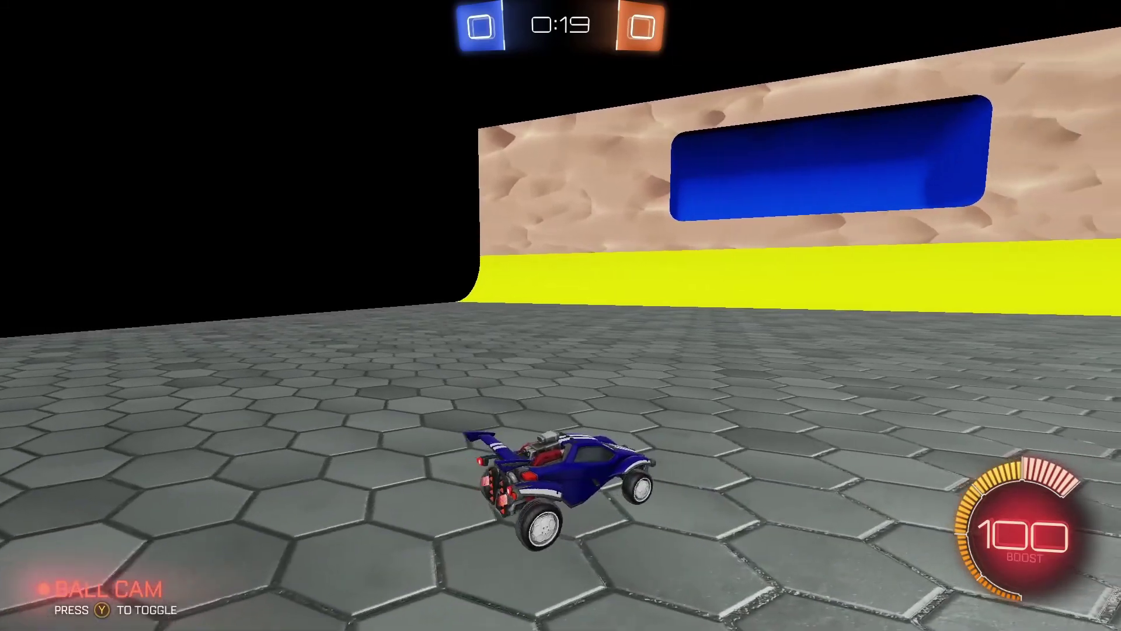
{"action": "key", "text": "s"}
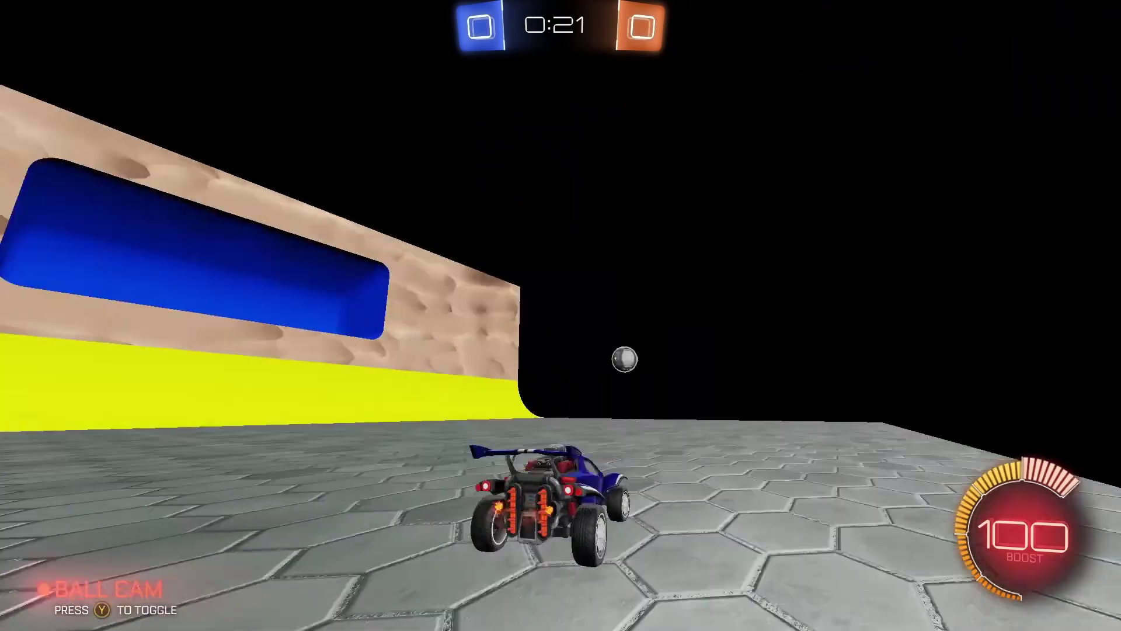
{"action": "key", "text": "shift"}
{"action": "key", "text": "a"}
{"action": "key", "text": "w"}
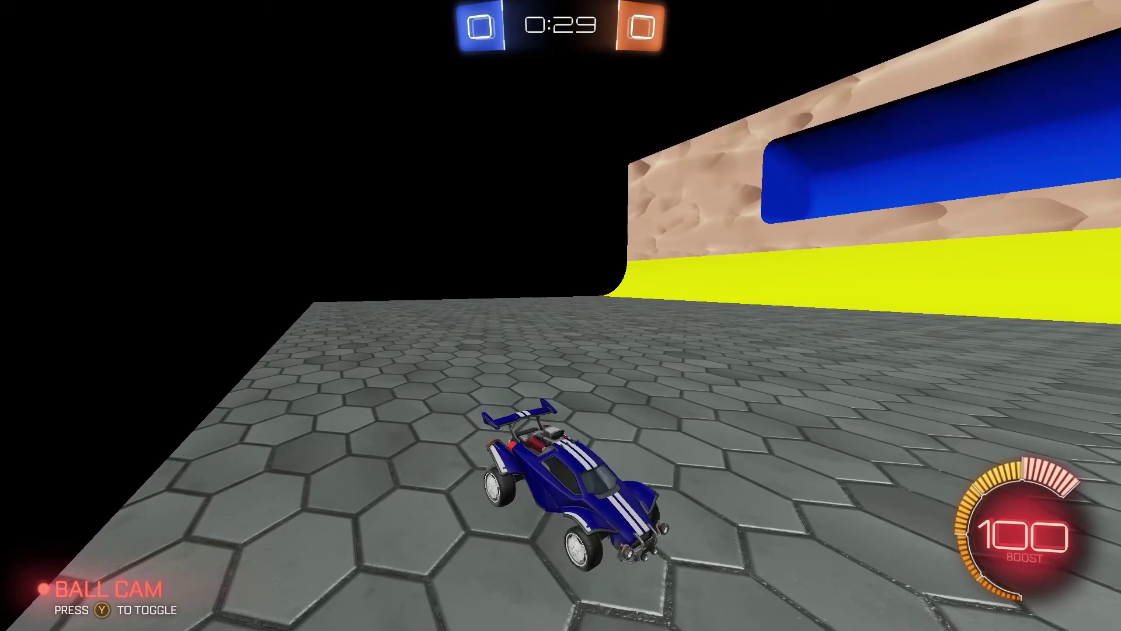
- Boost back to the ball and push it toward the blue goal opening in the rock wall to score
{"action": "key", "text": "w"}
{"action": "key", "text": "shift"}
{"action": "key", "text": "a"}
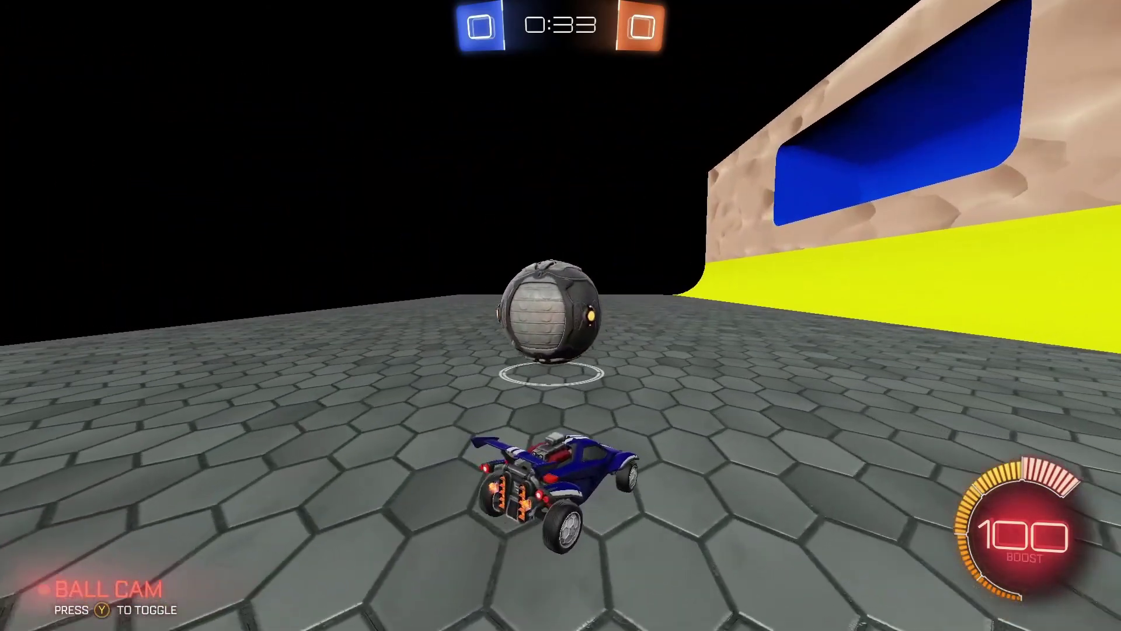
{"action": "key", "text": "d"}
{"action": "key", "text": "w"}
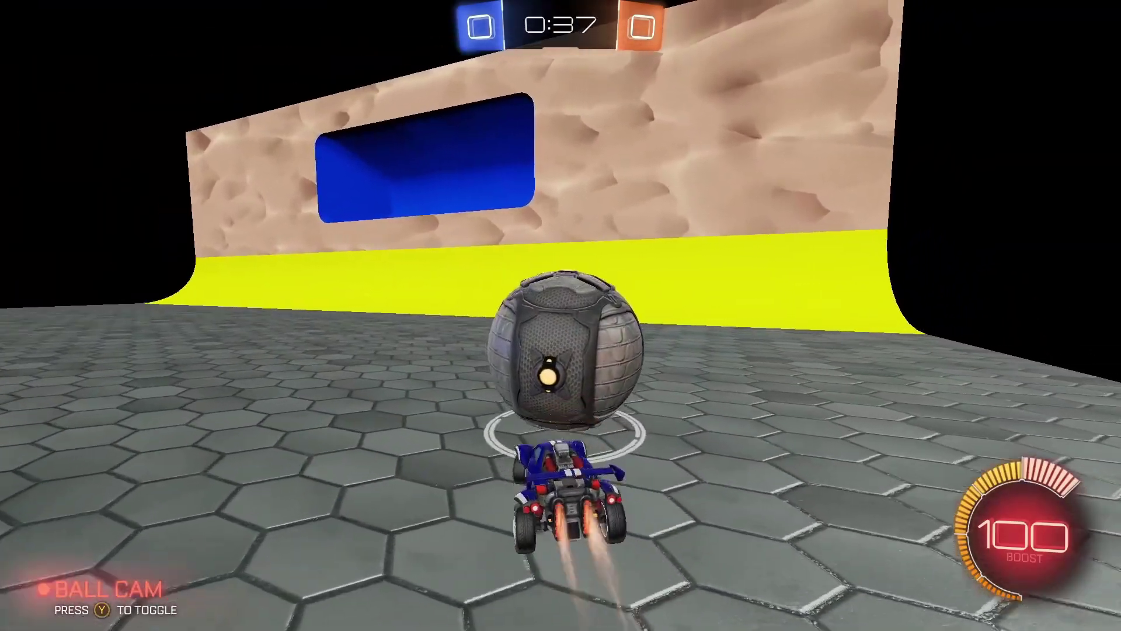
{"action": "key", "text": "w"}
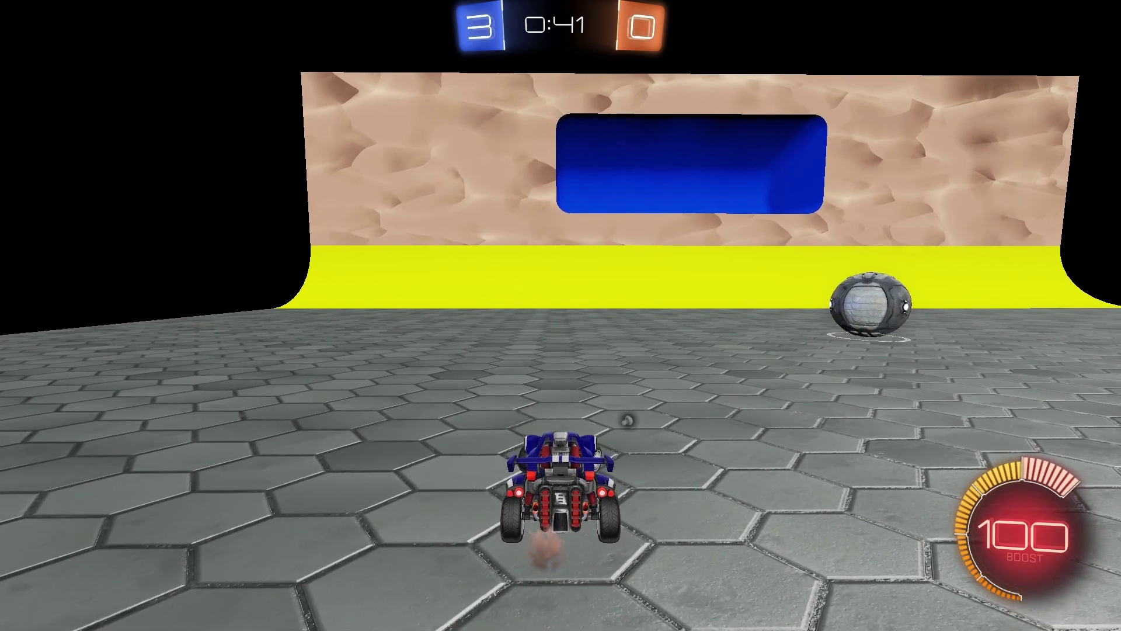
- Circle the ball after the goal reset and approach it again for another test of the sequence
{"action": "key", "text": "d"}
{"action": "key", "text": "a"}
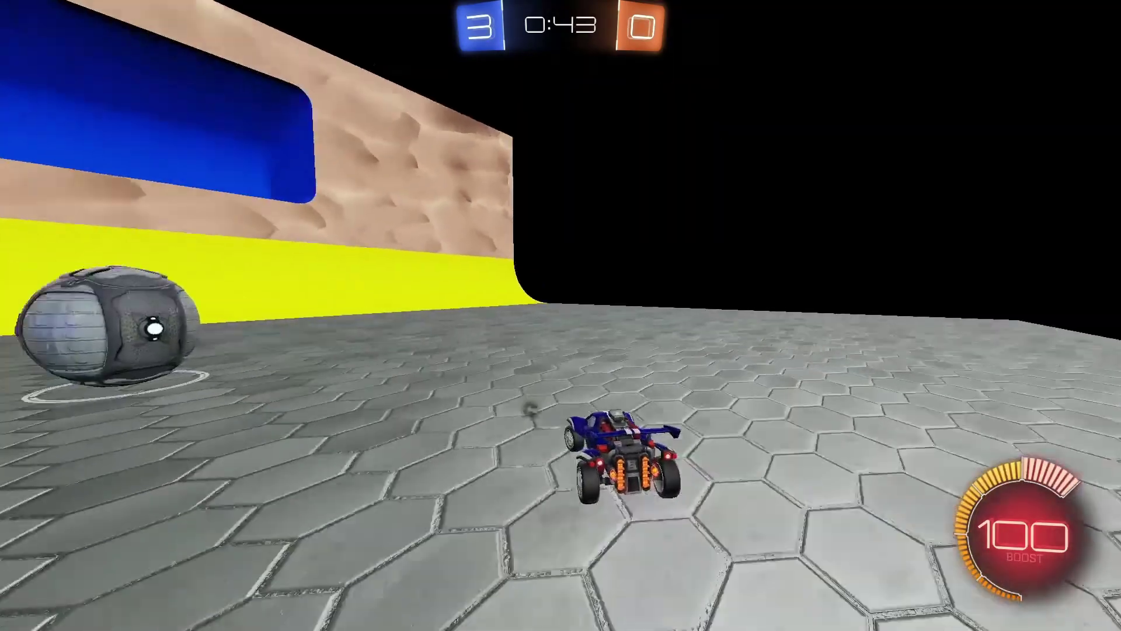
{"action": "key", "text": "d"}
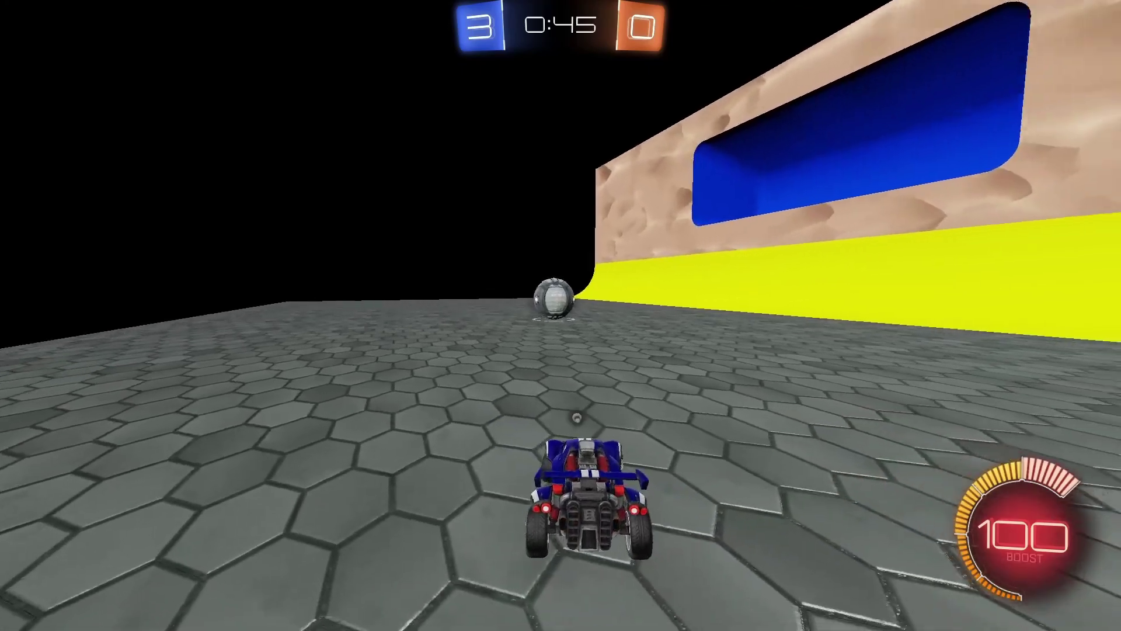
{"action": "key", "text": "w"}
{"action": "key", "text": "a"}
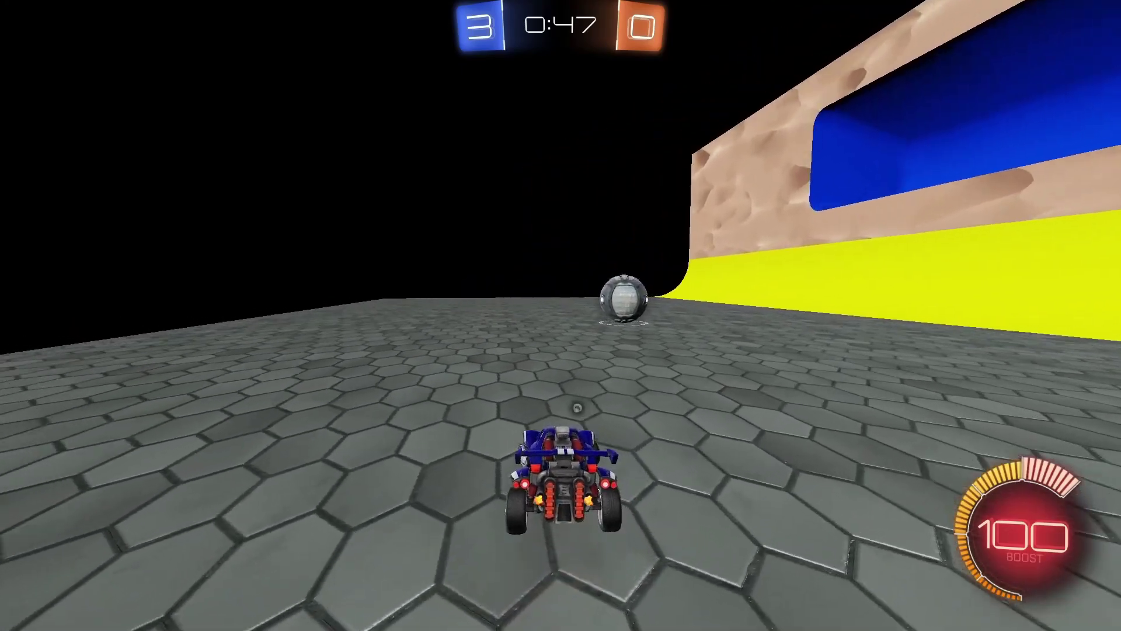
{"action": "key", "text": "d"}
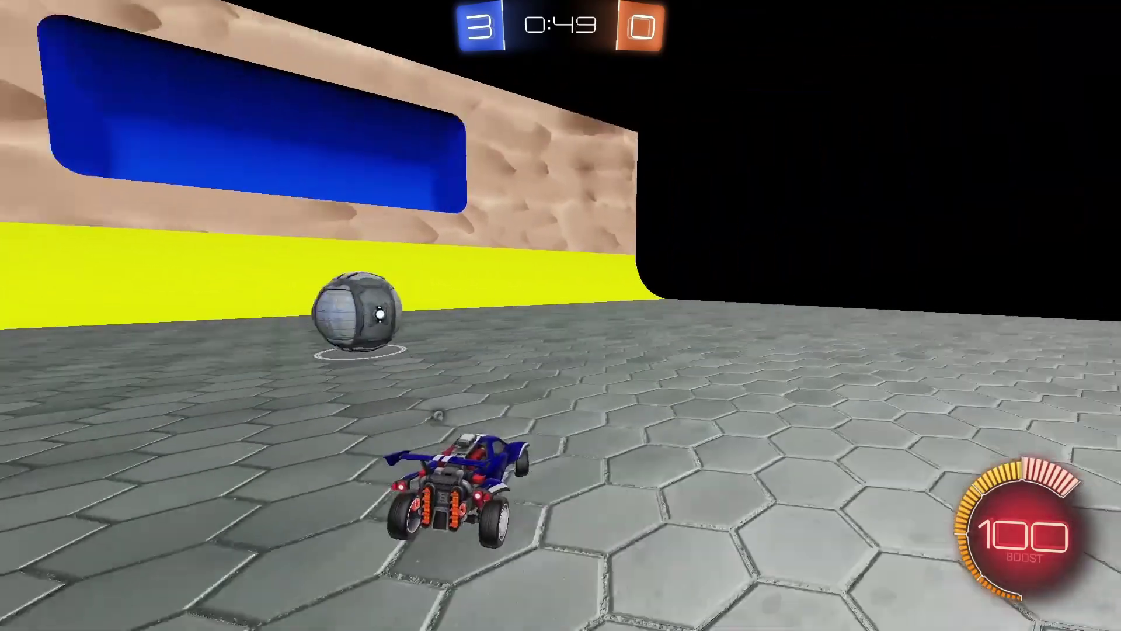
{"action": "key", "text": "a"}
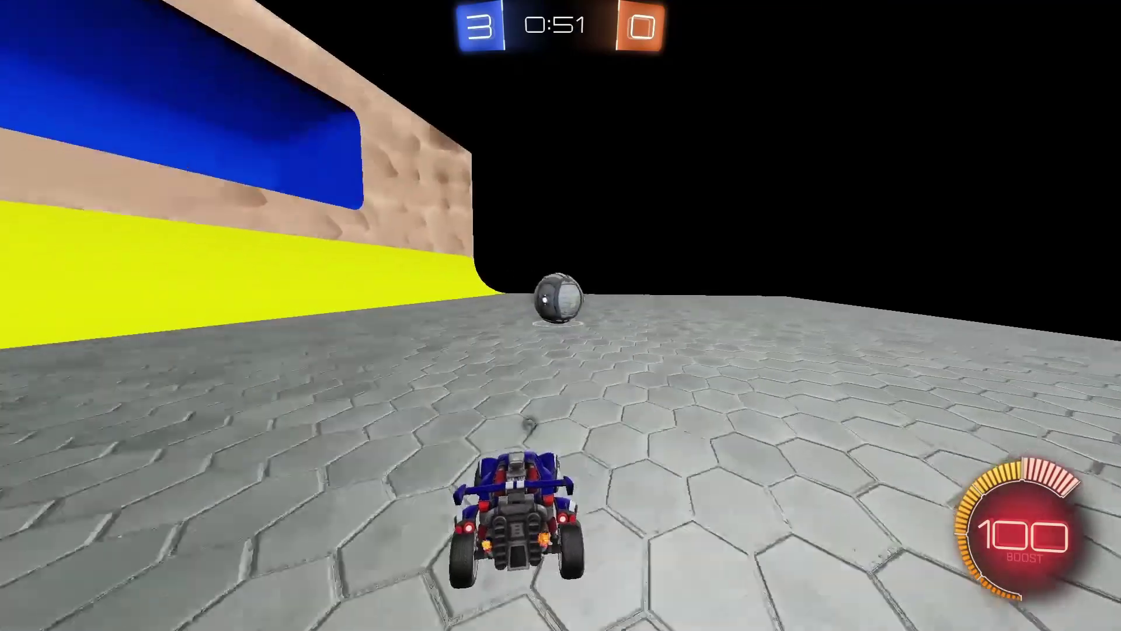